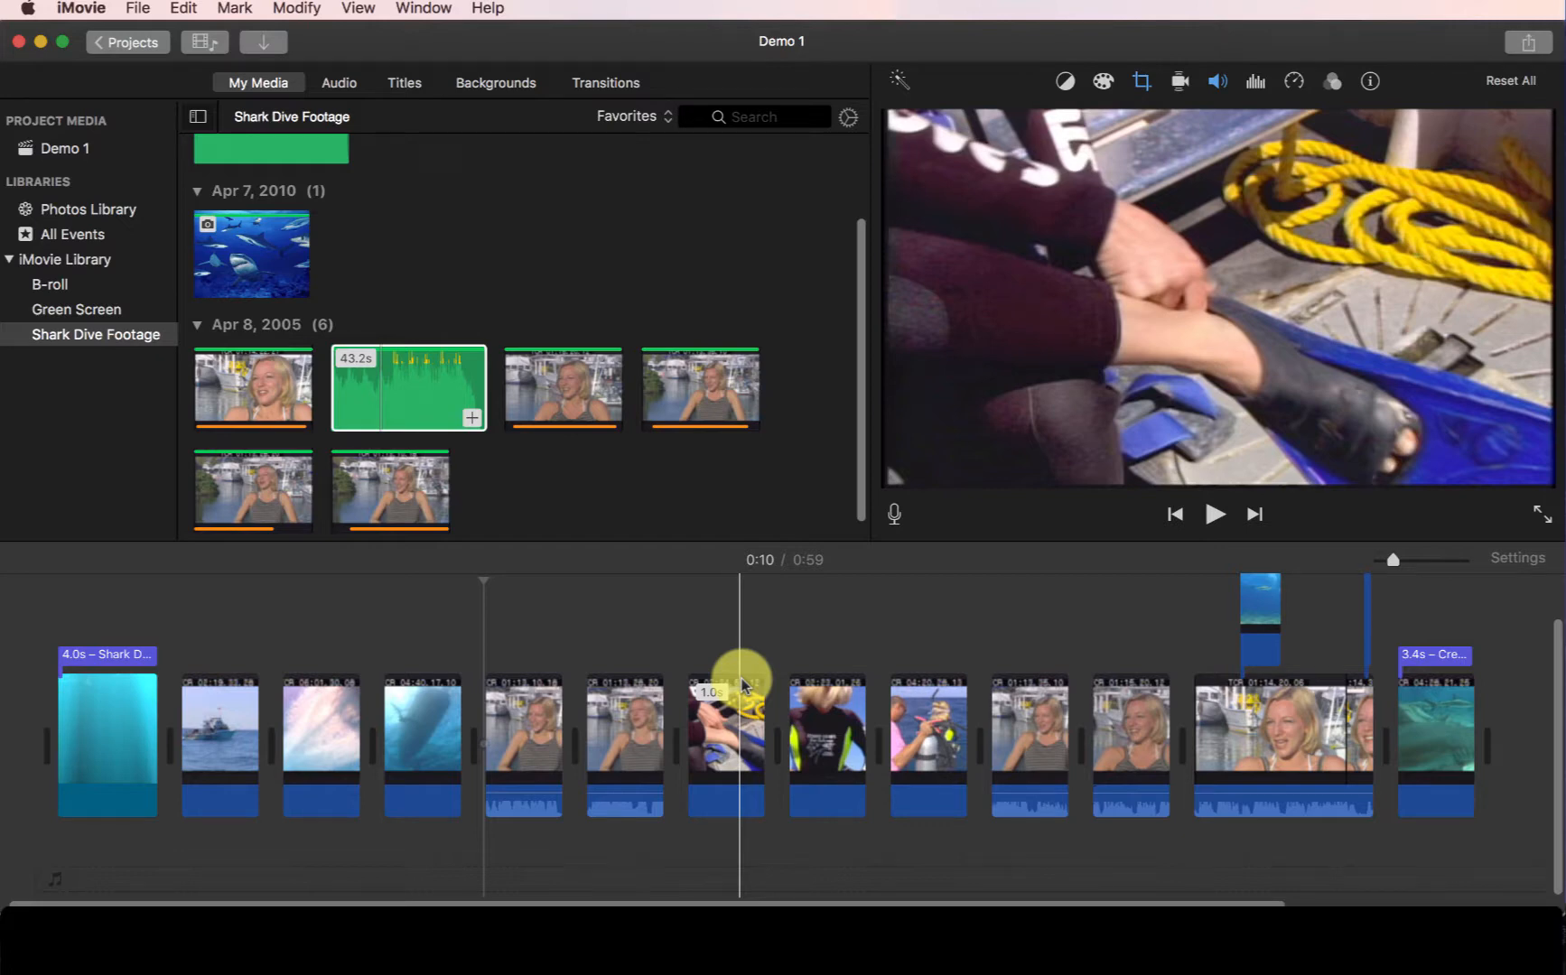
# - Open the audio library and select the Sound Effects source
pyautogui.click(338, 89)
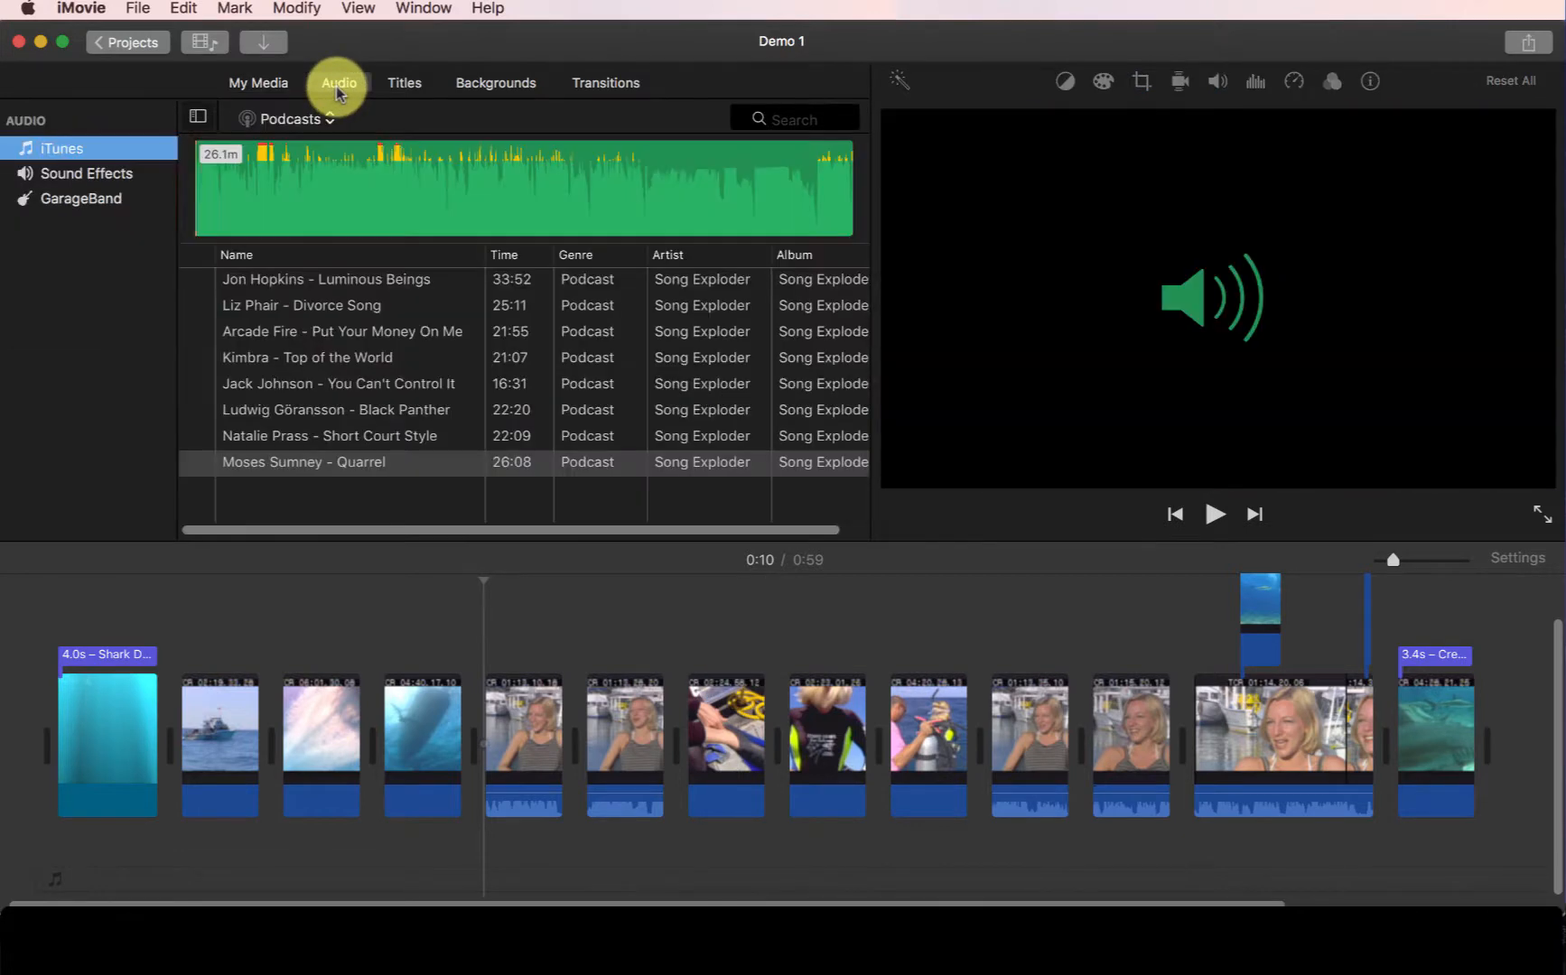
pyautogui.click(65, 197)
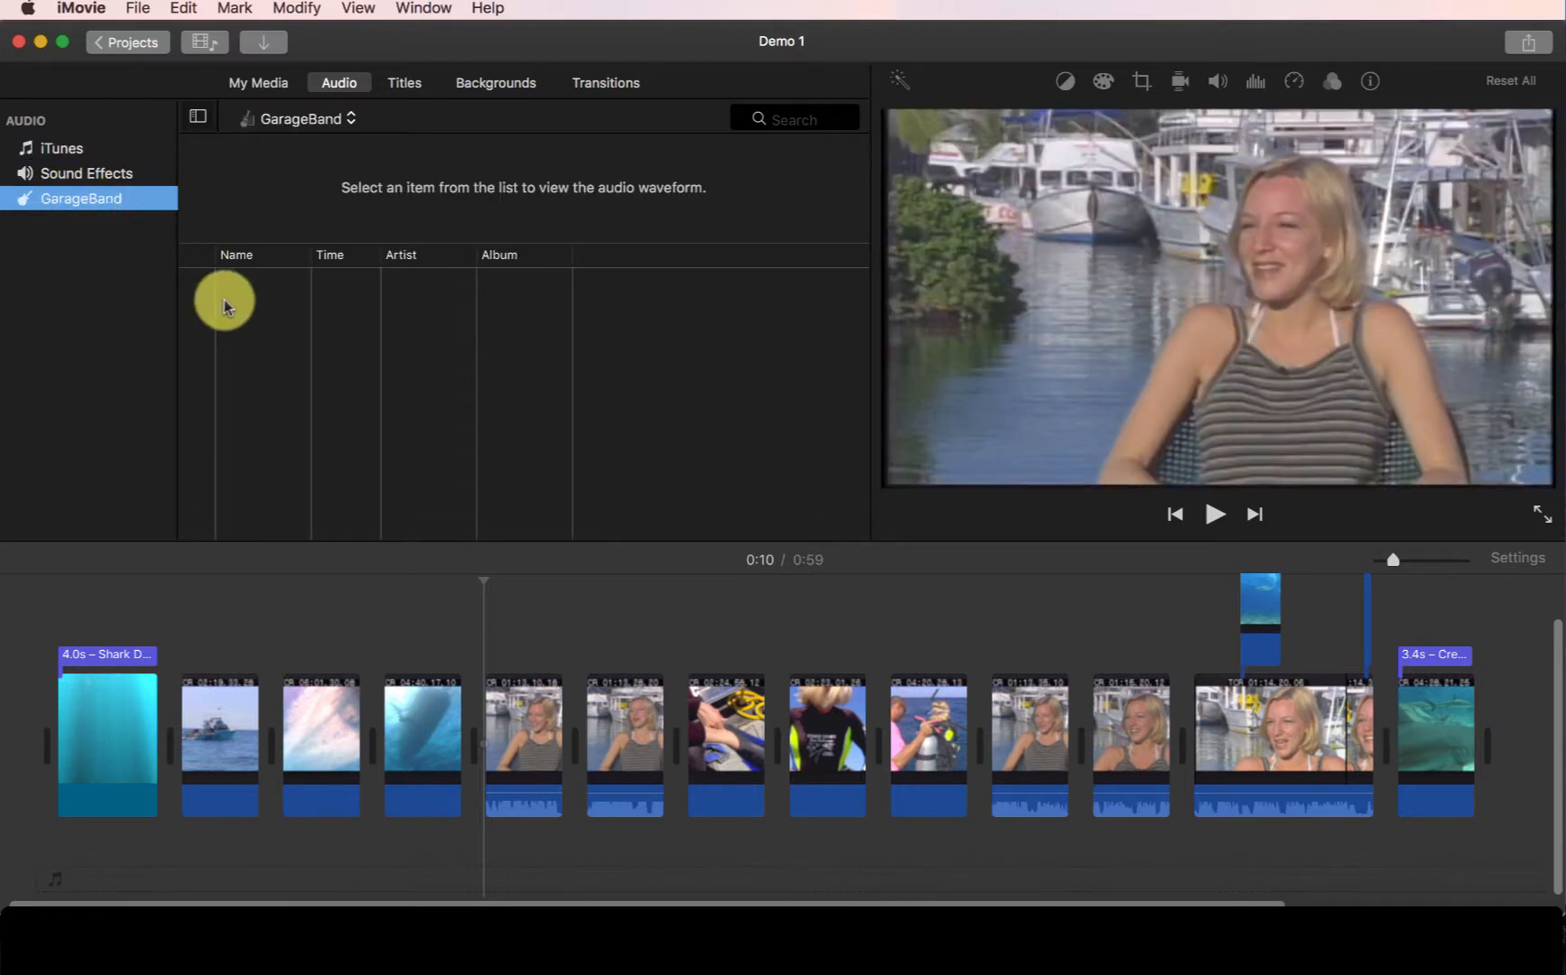
pyautogui.click(91, 180)
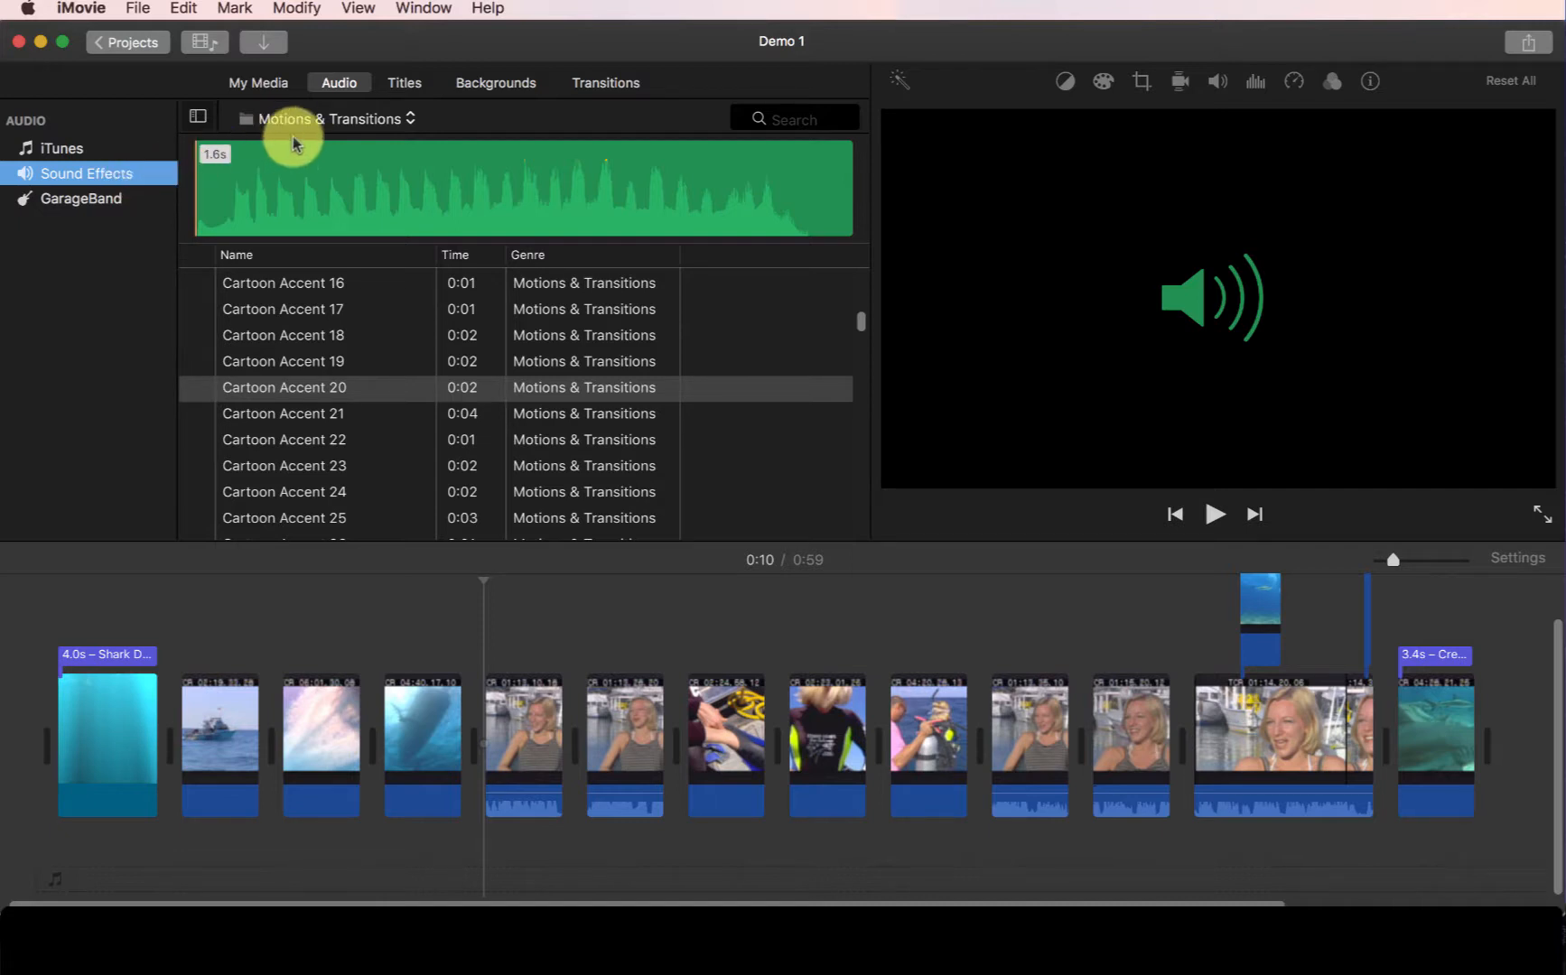
# - Switch the effects folder to Sound Effects
pyautogui.click(345, 124)
pyautogui.scroll(10, 344, 125)
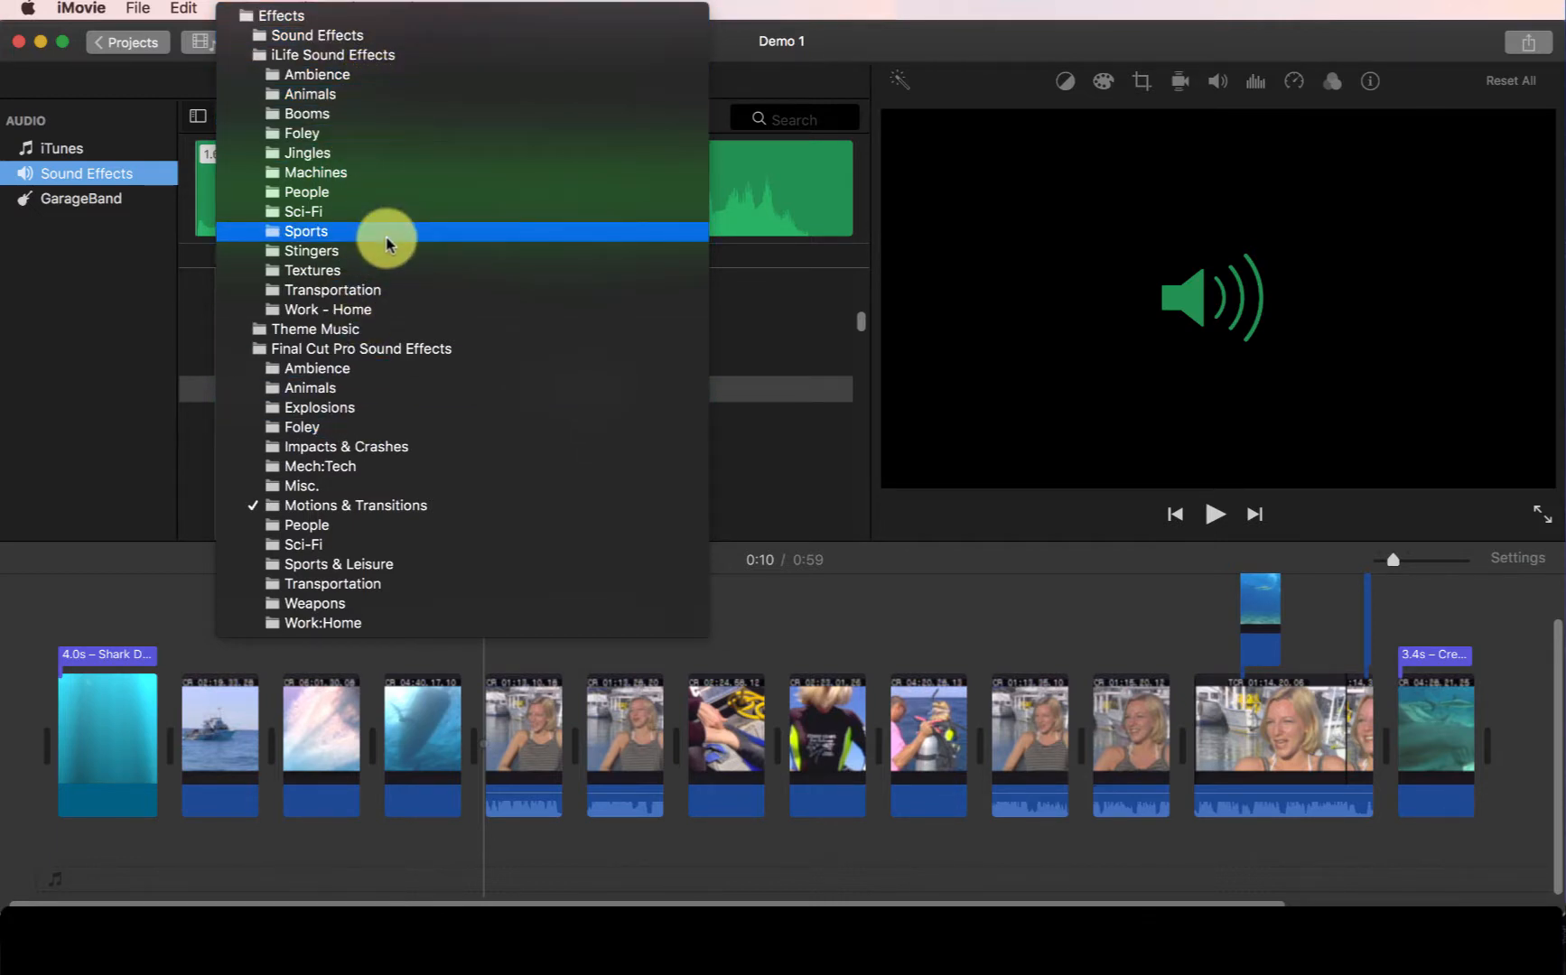
pyautogui.click(777, 92)
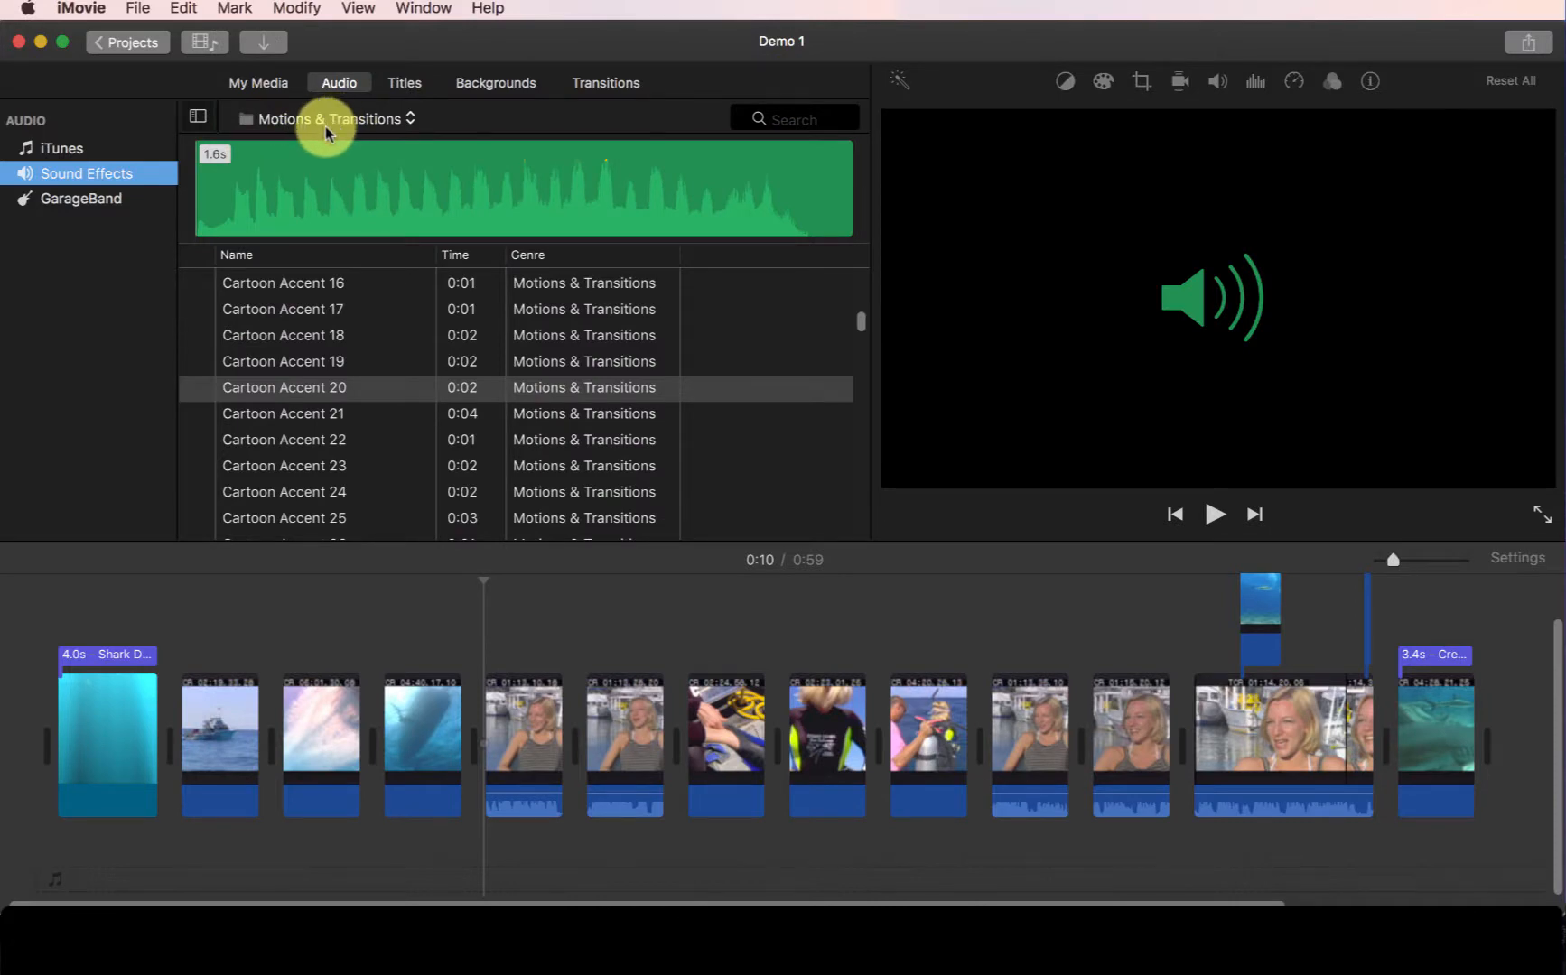
pyautogui.click(325, 127)
pyautogui.scroll(10, 357, 133)
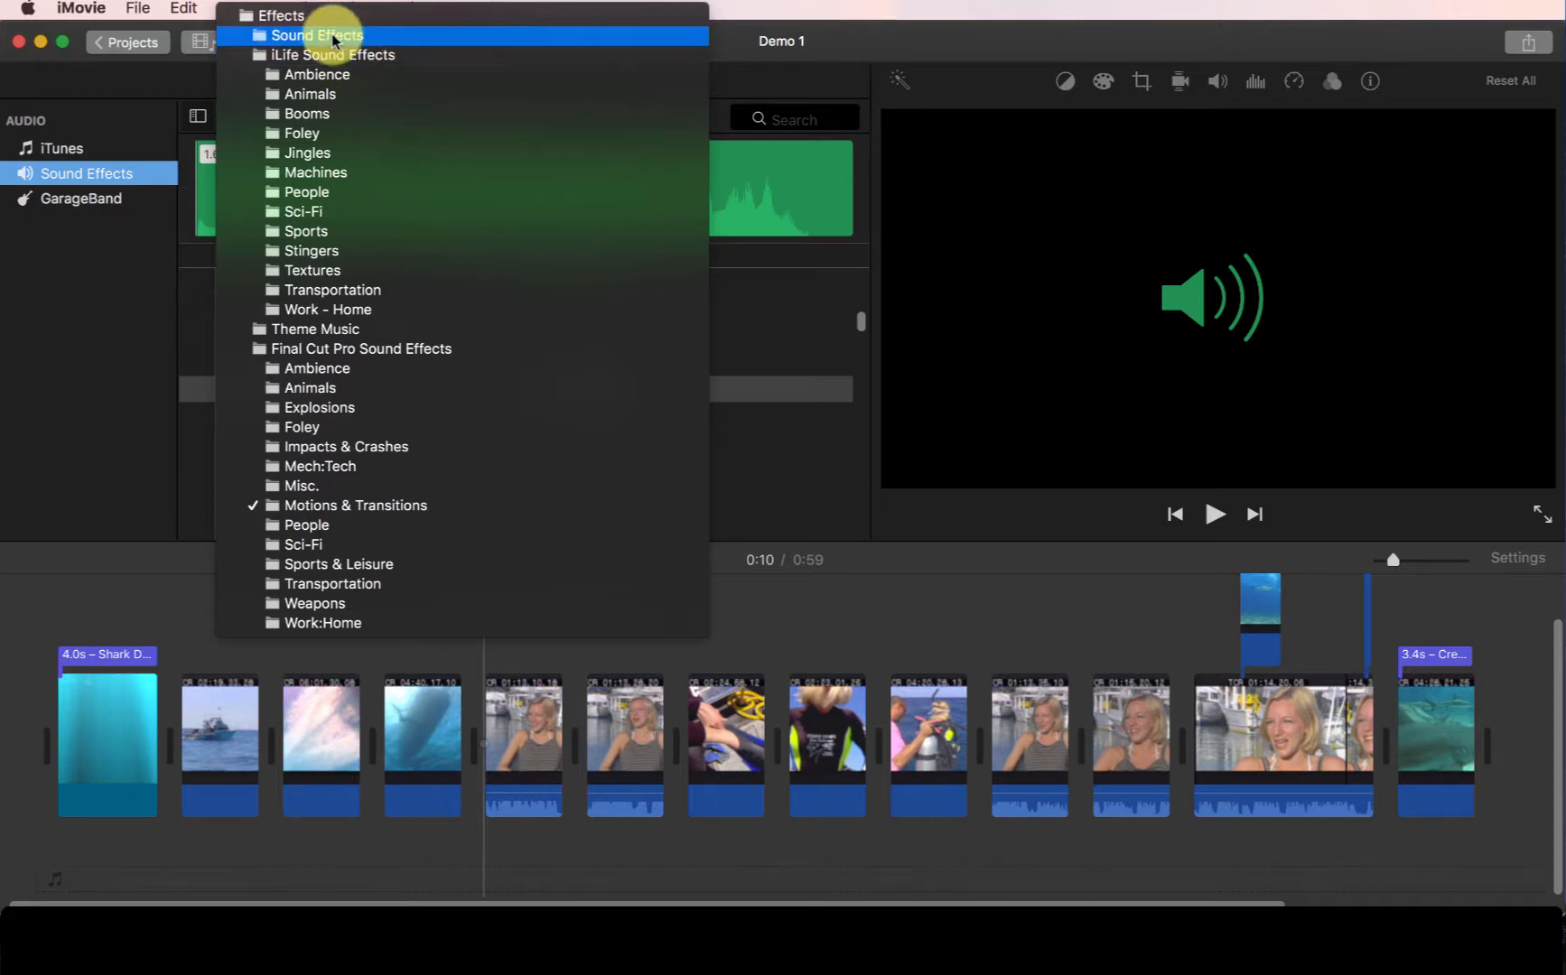
pyautogui.click(303, 35)
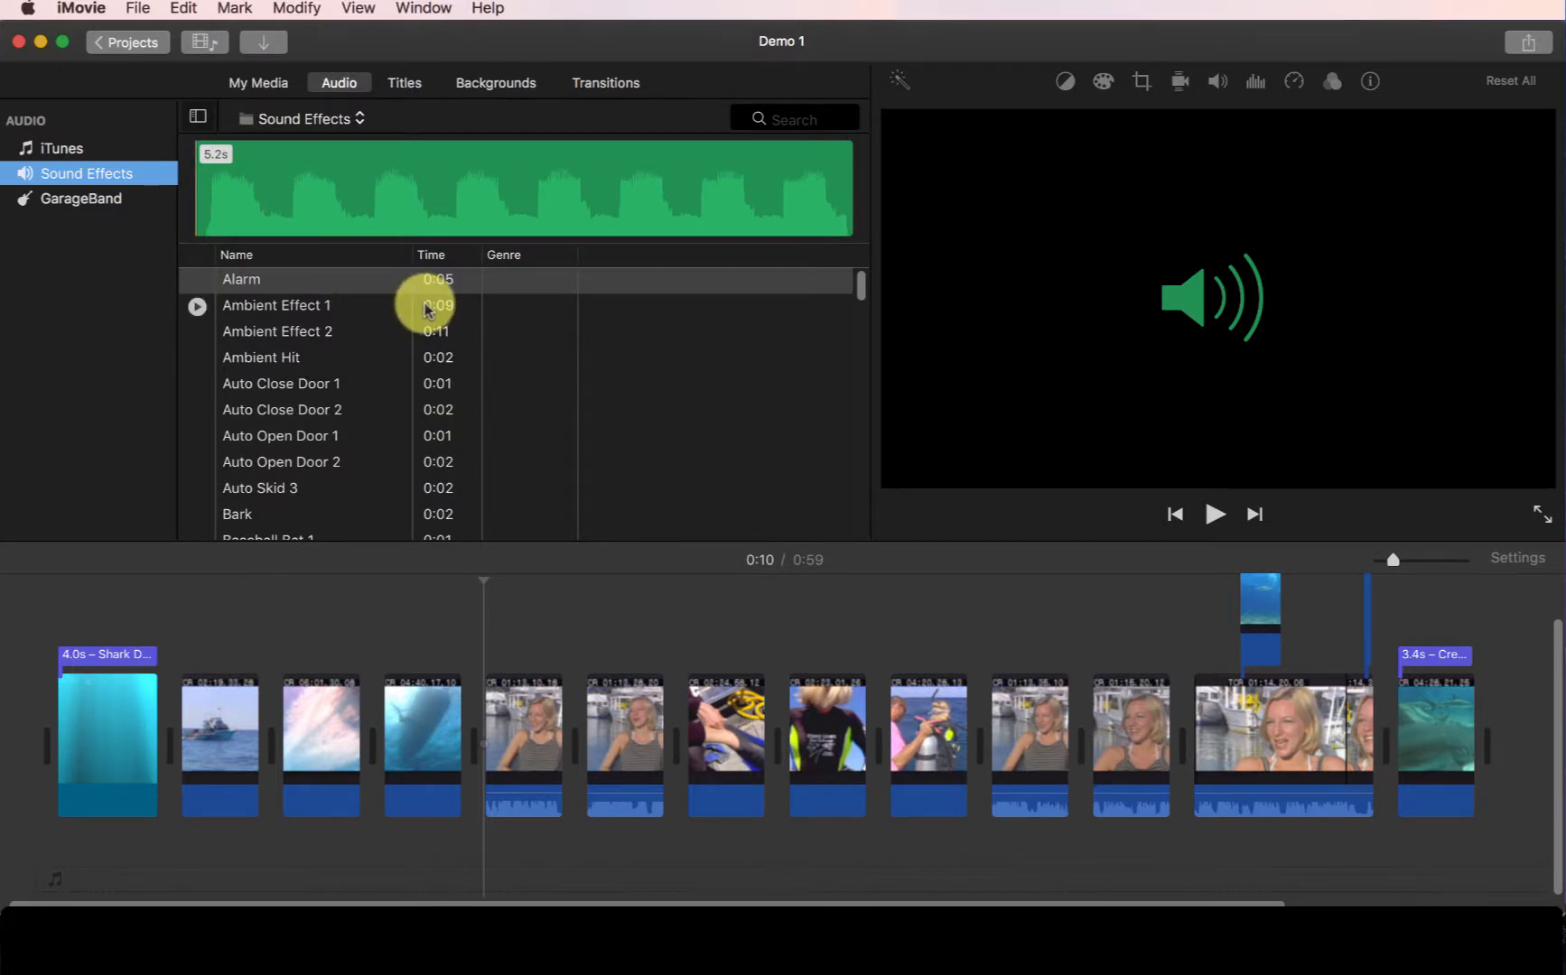
# - Preview the Ambient Effect 1 and Ambient Effect 2 sound effects
pyautogui.scroll(-20, 427, 309)
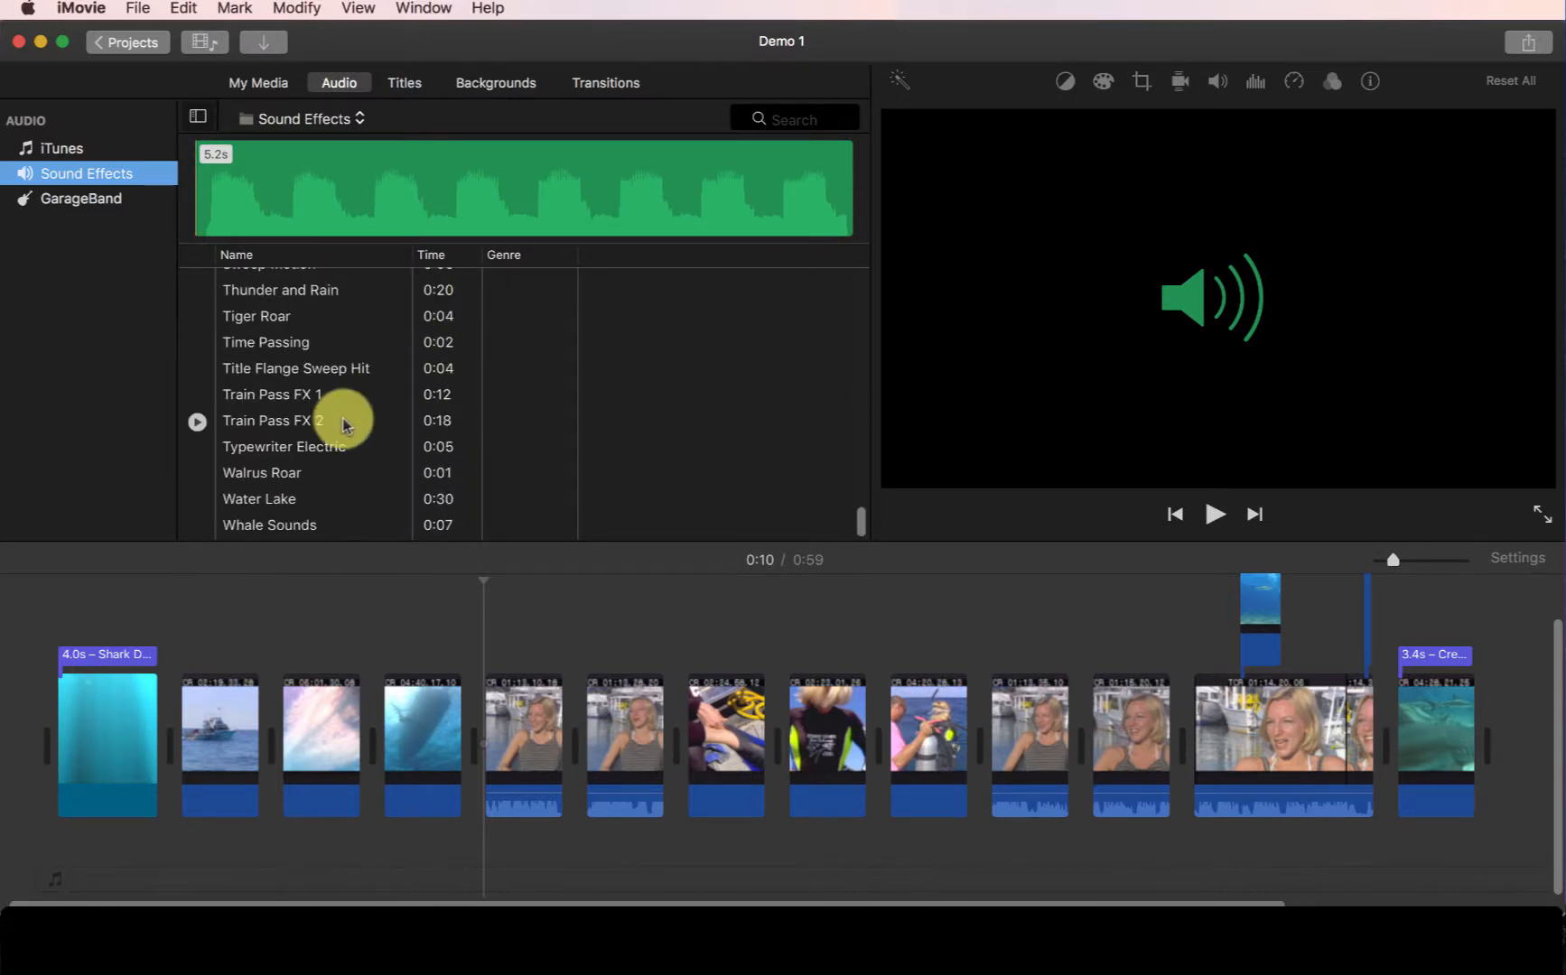
pyautogui.scroll(20, 356, 411)
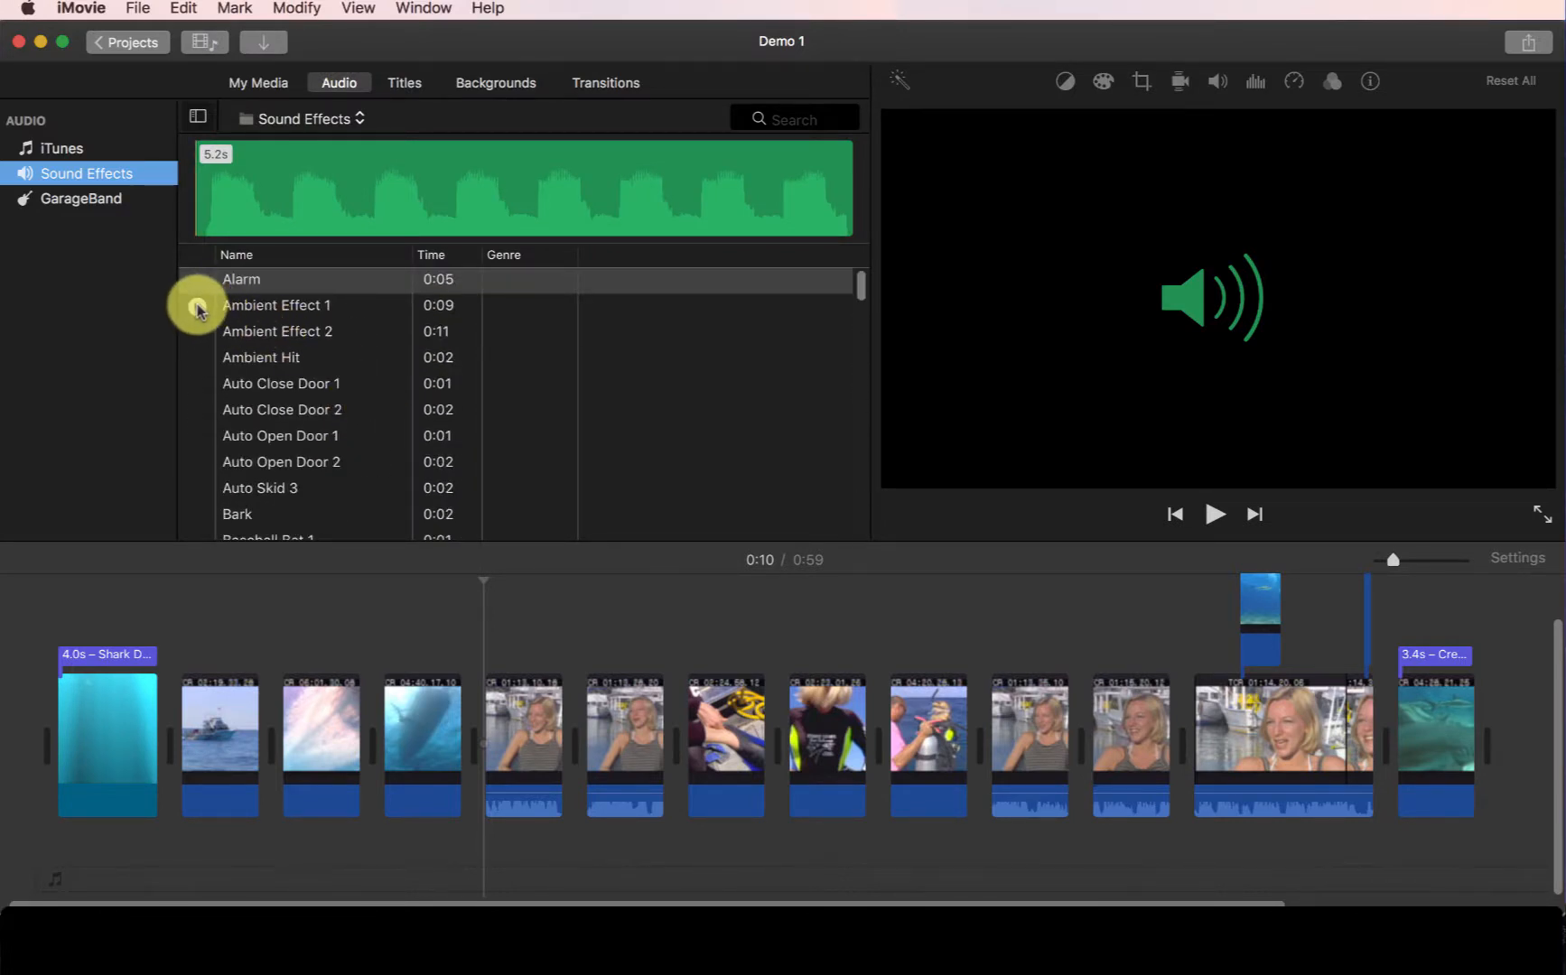
pyautogui.click(197, 308)
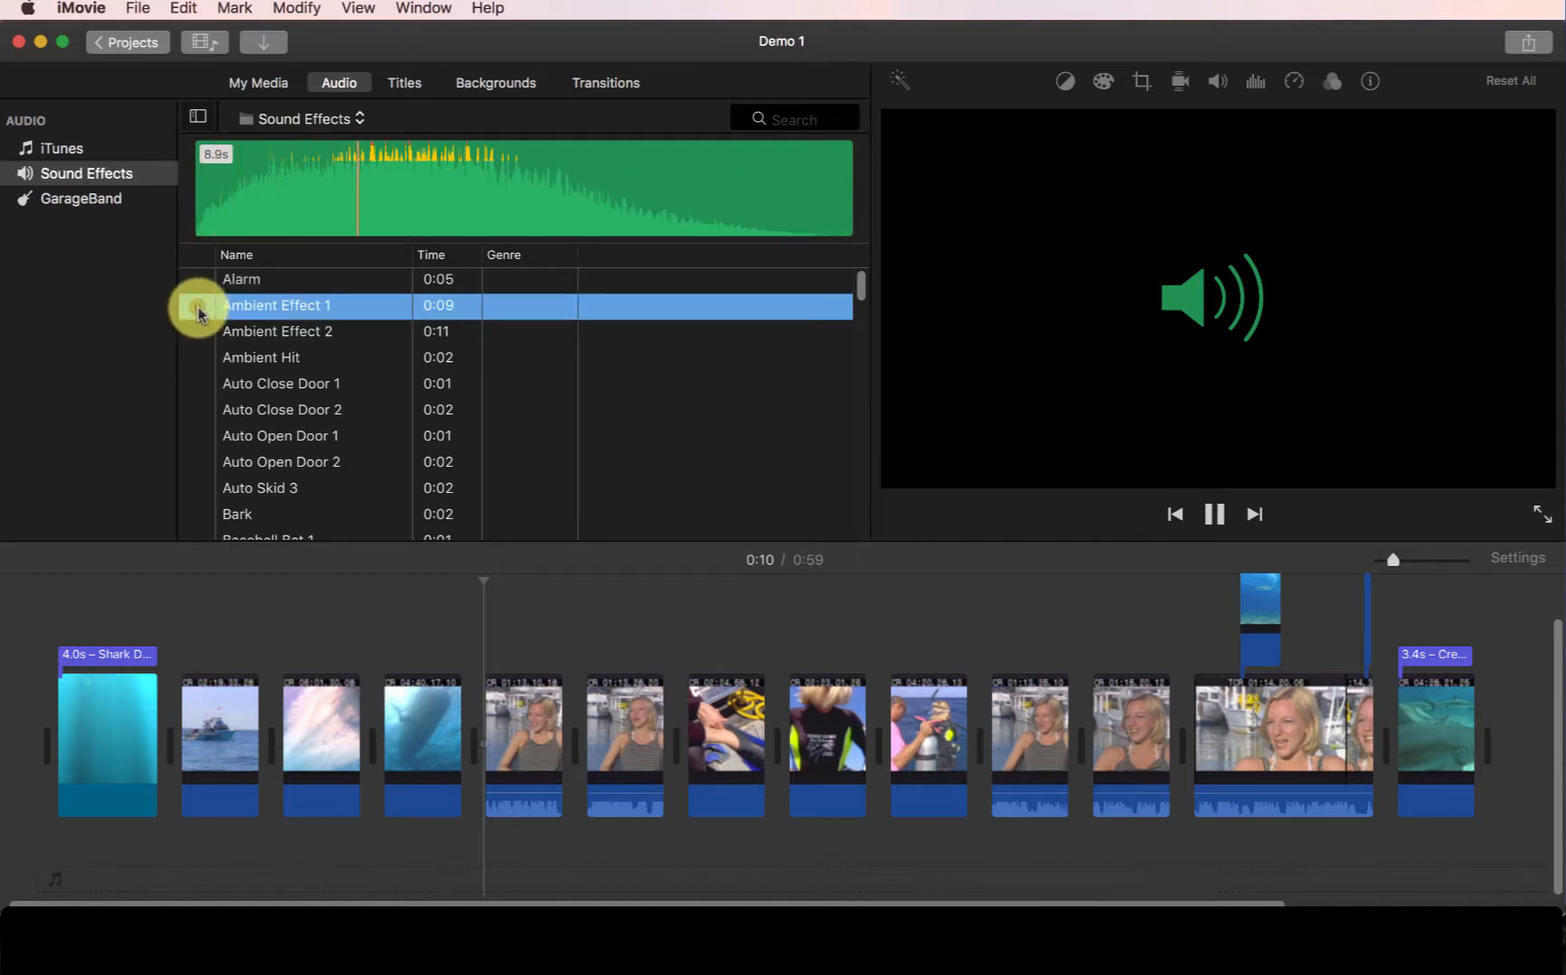
pyautogui.click(198, 335)
pyautogui.click(198, 335)
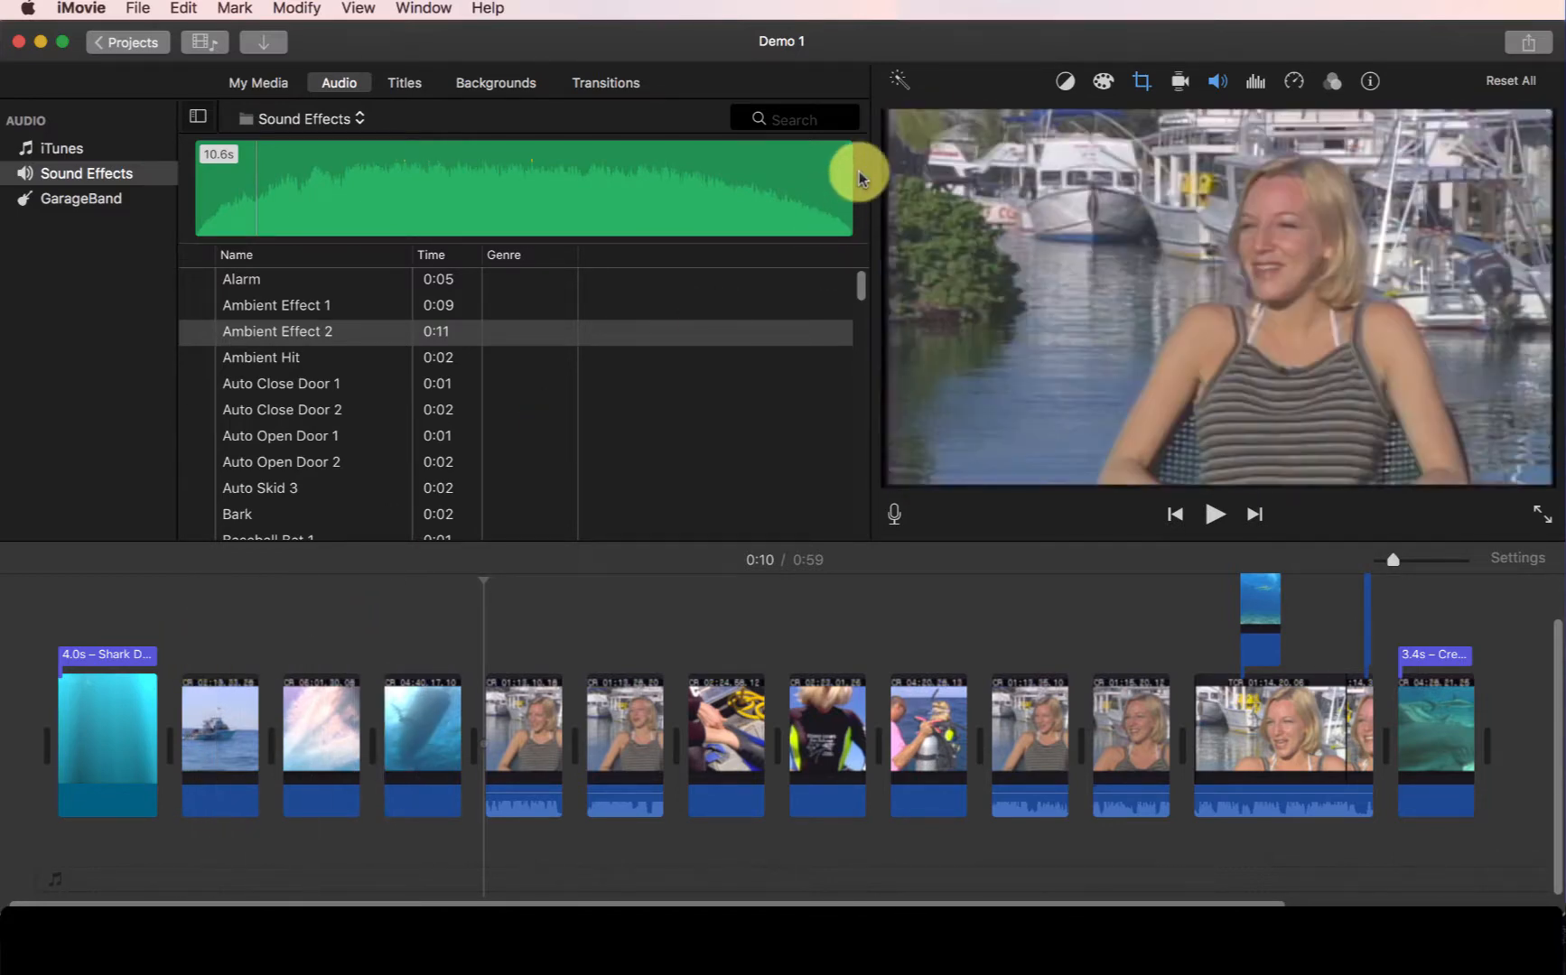
# - Search all Effects for ship
pyautogui.write('ship')
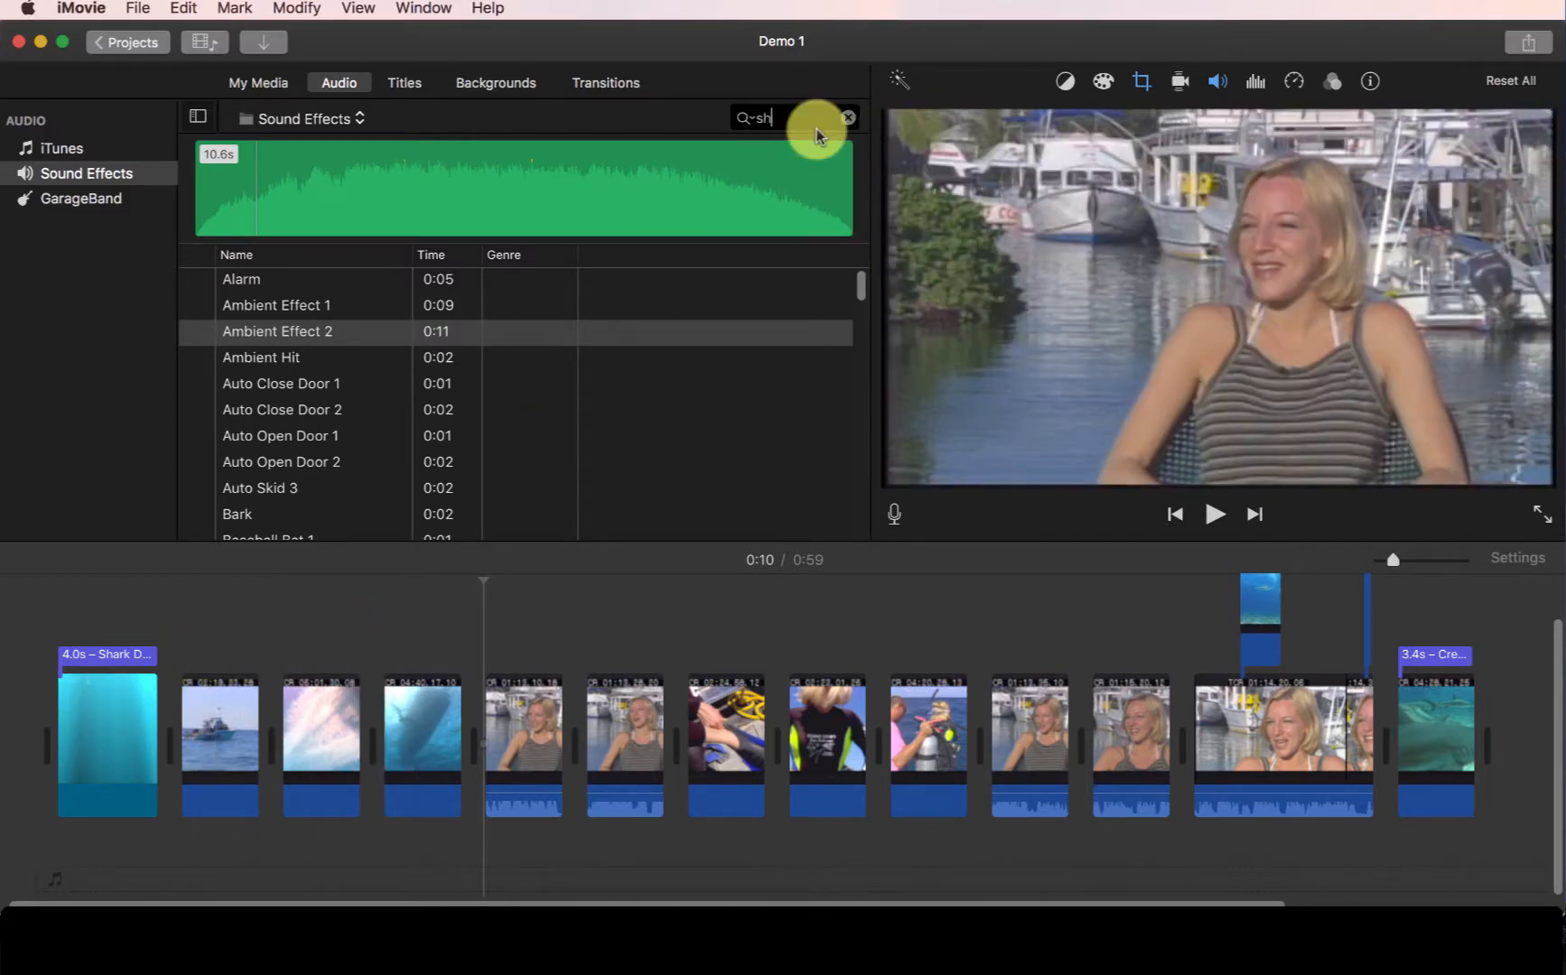
pyautogui.press('Return')
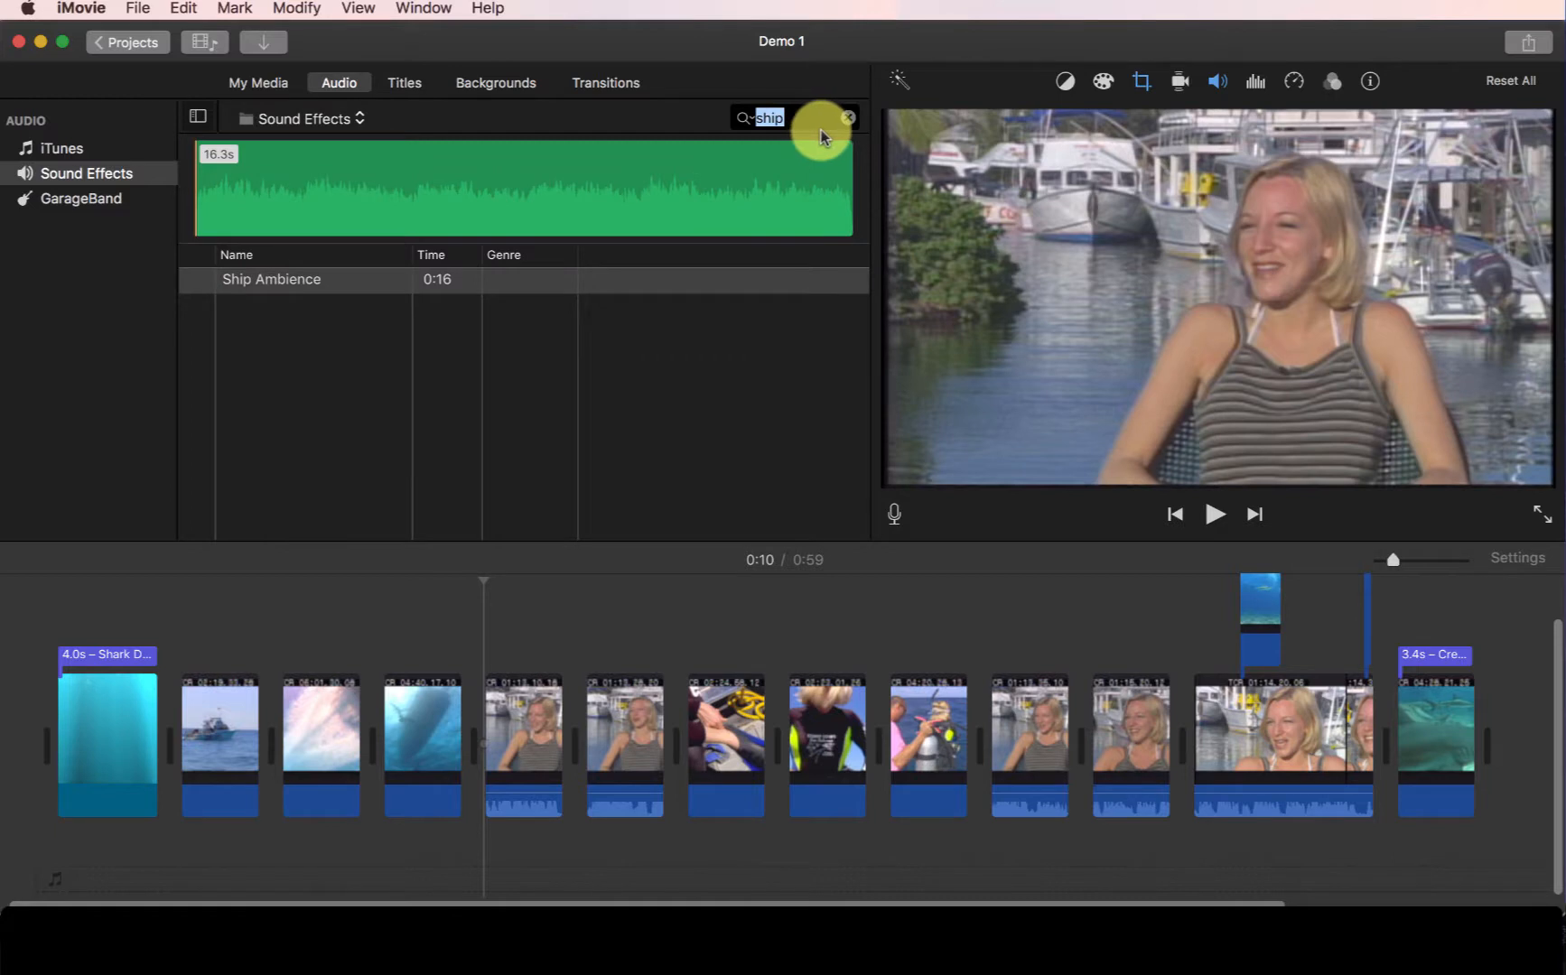
pyautogui.click(308, 120)
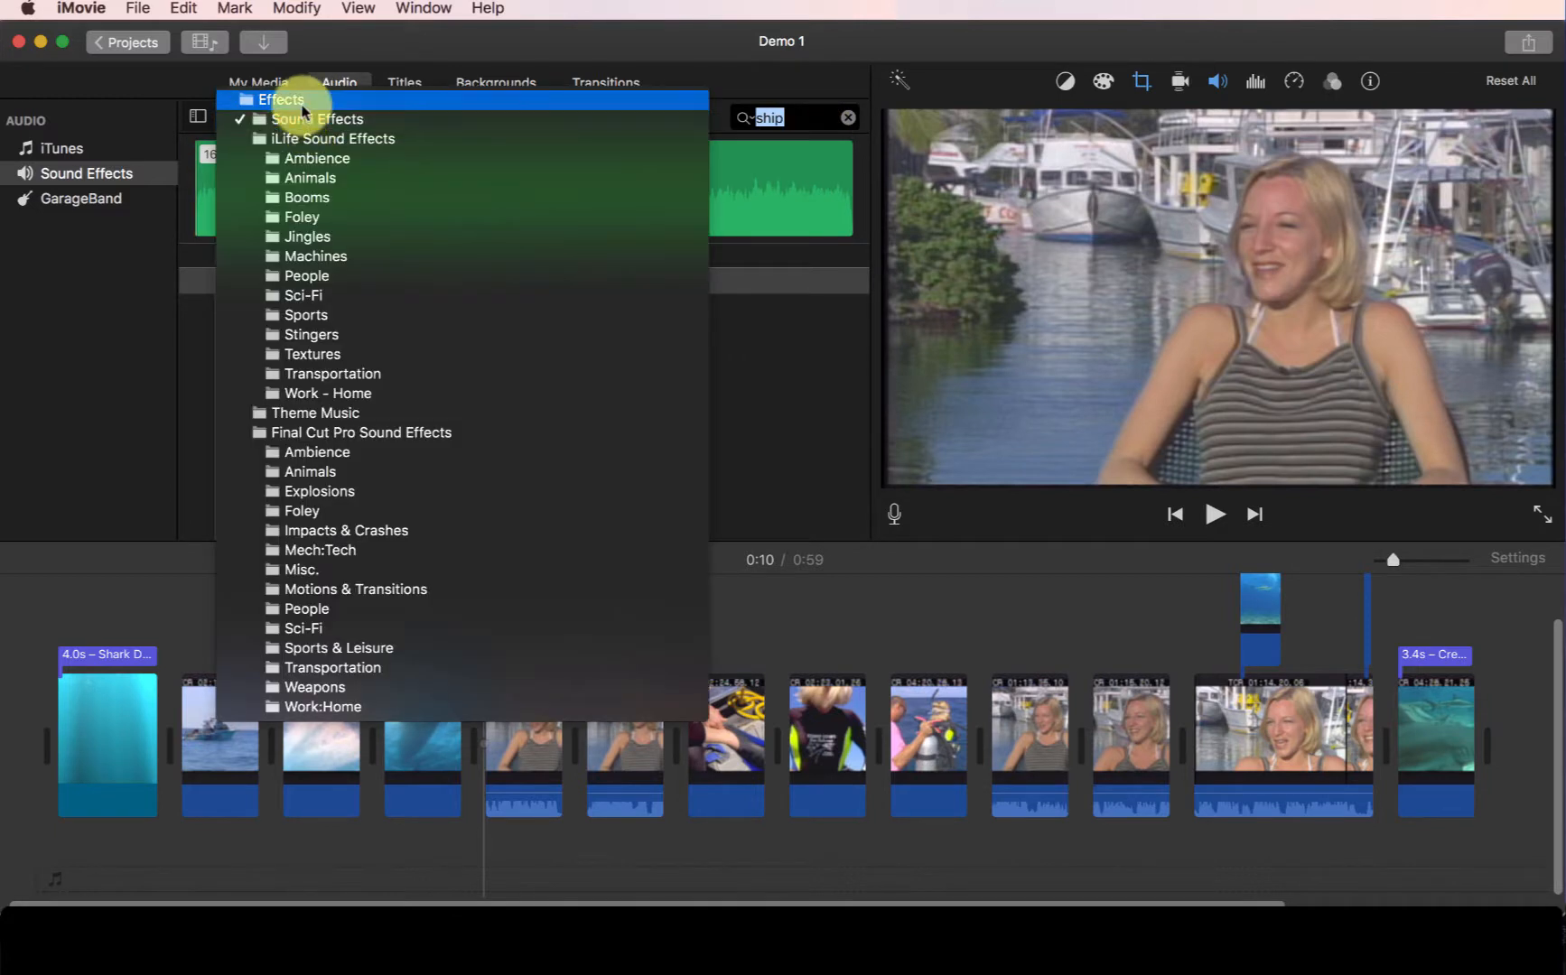
pyautogui.click(304, 101)
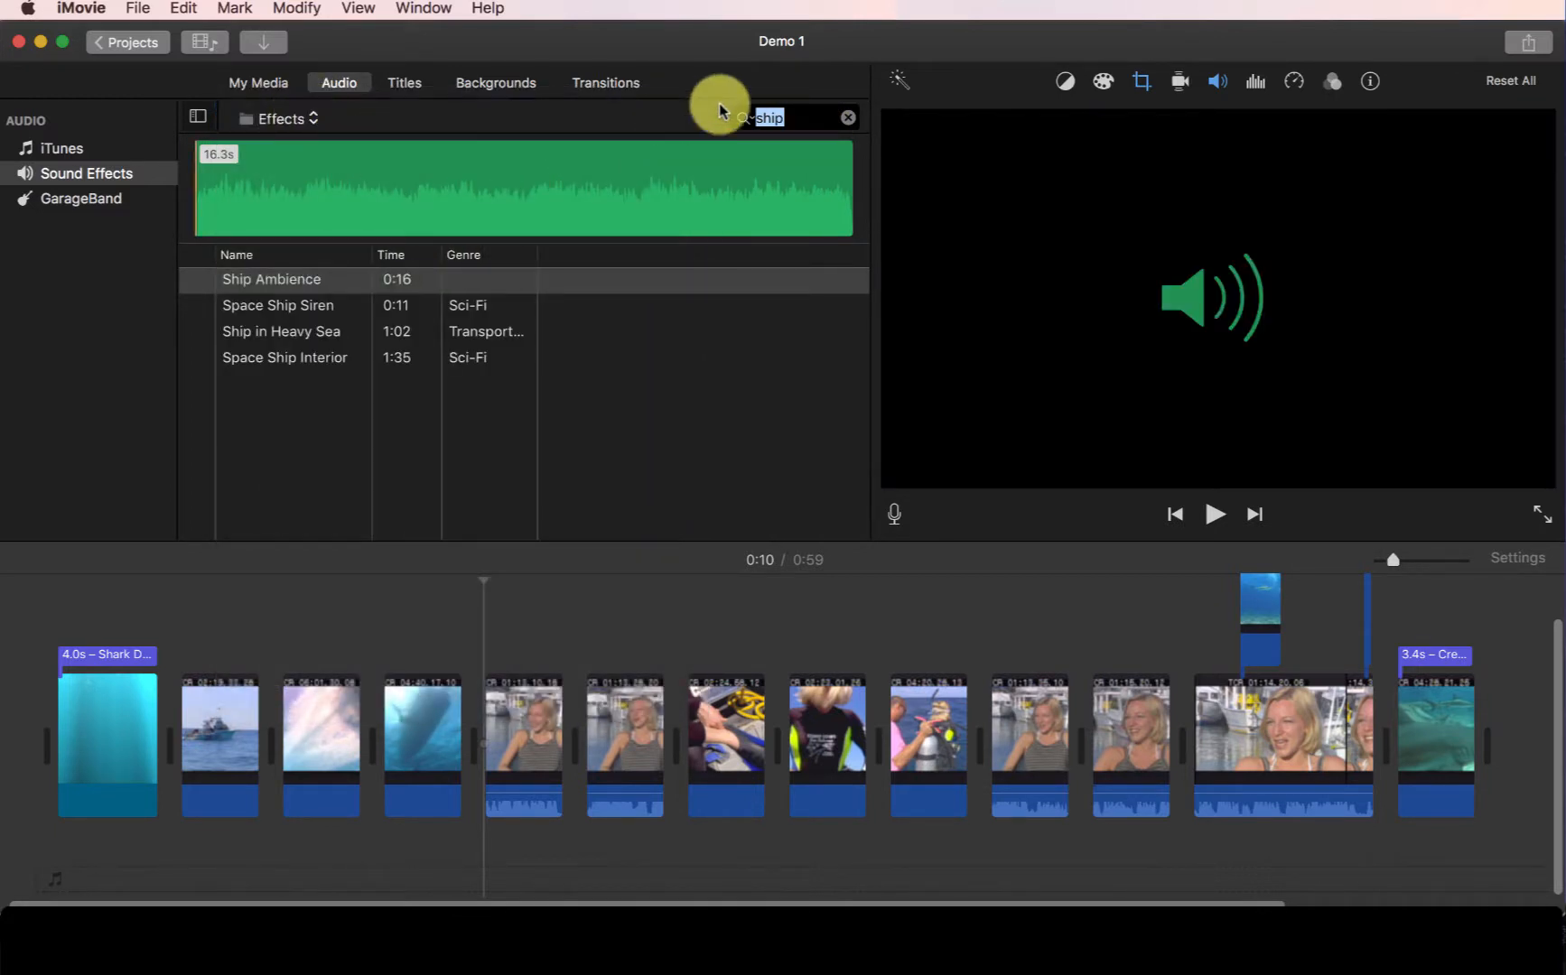
# - Preview Ship Ambience, Space Ship Siren and Ship in Heavy Sea
pyautogui.click(286, 282)
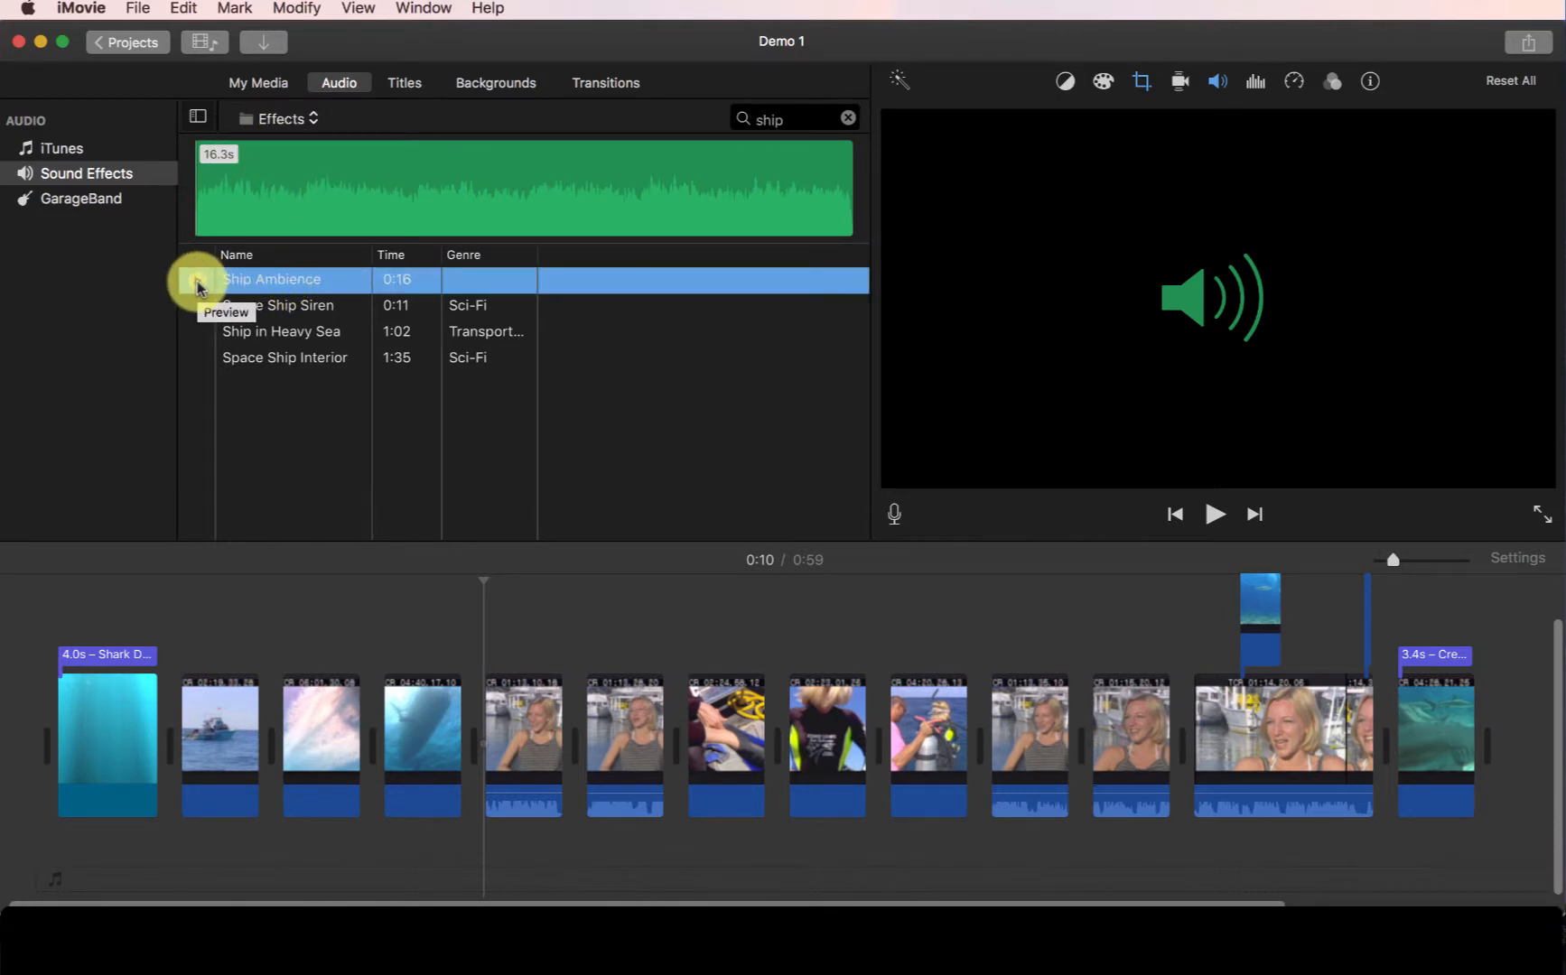
pyautogui.click(198, 282)
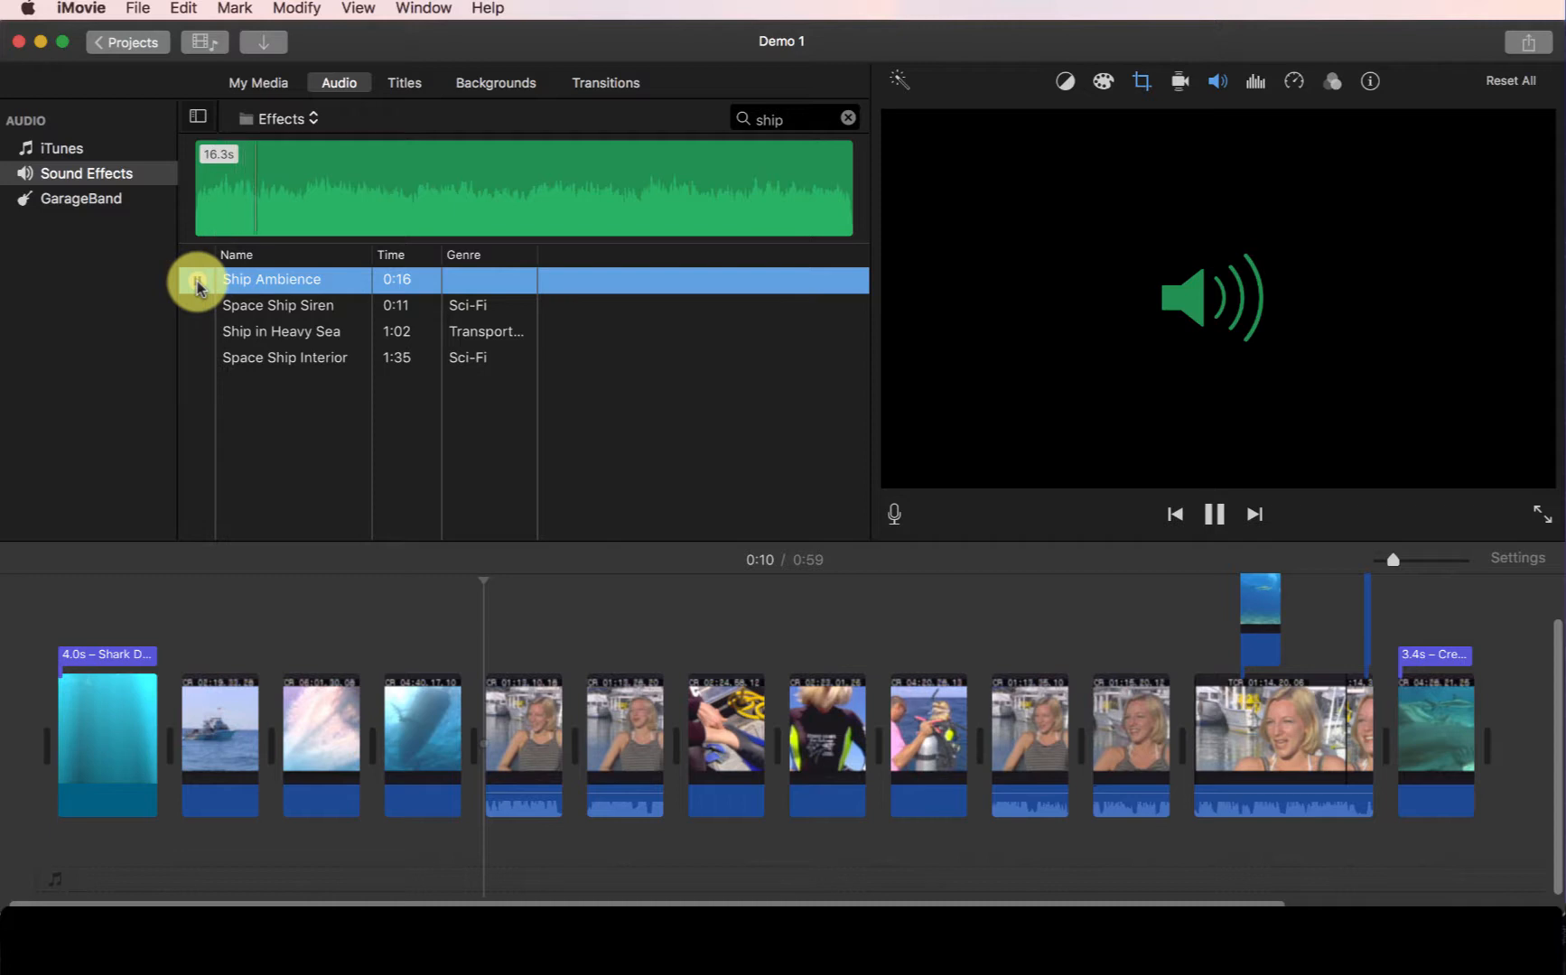
pyautogui.click(197, 284)
pyautogui.click(197, 307)
pyautogui.click(198, 308)
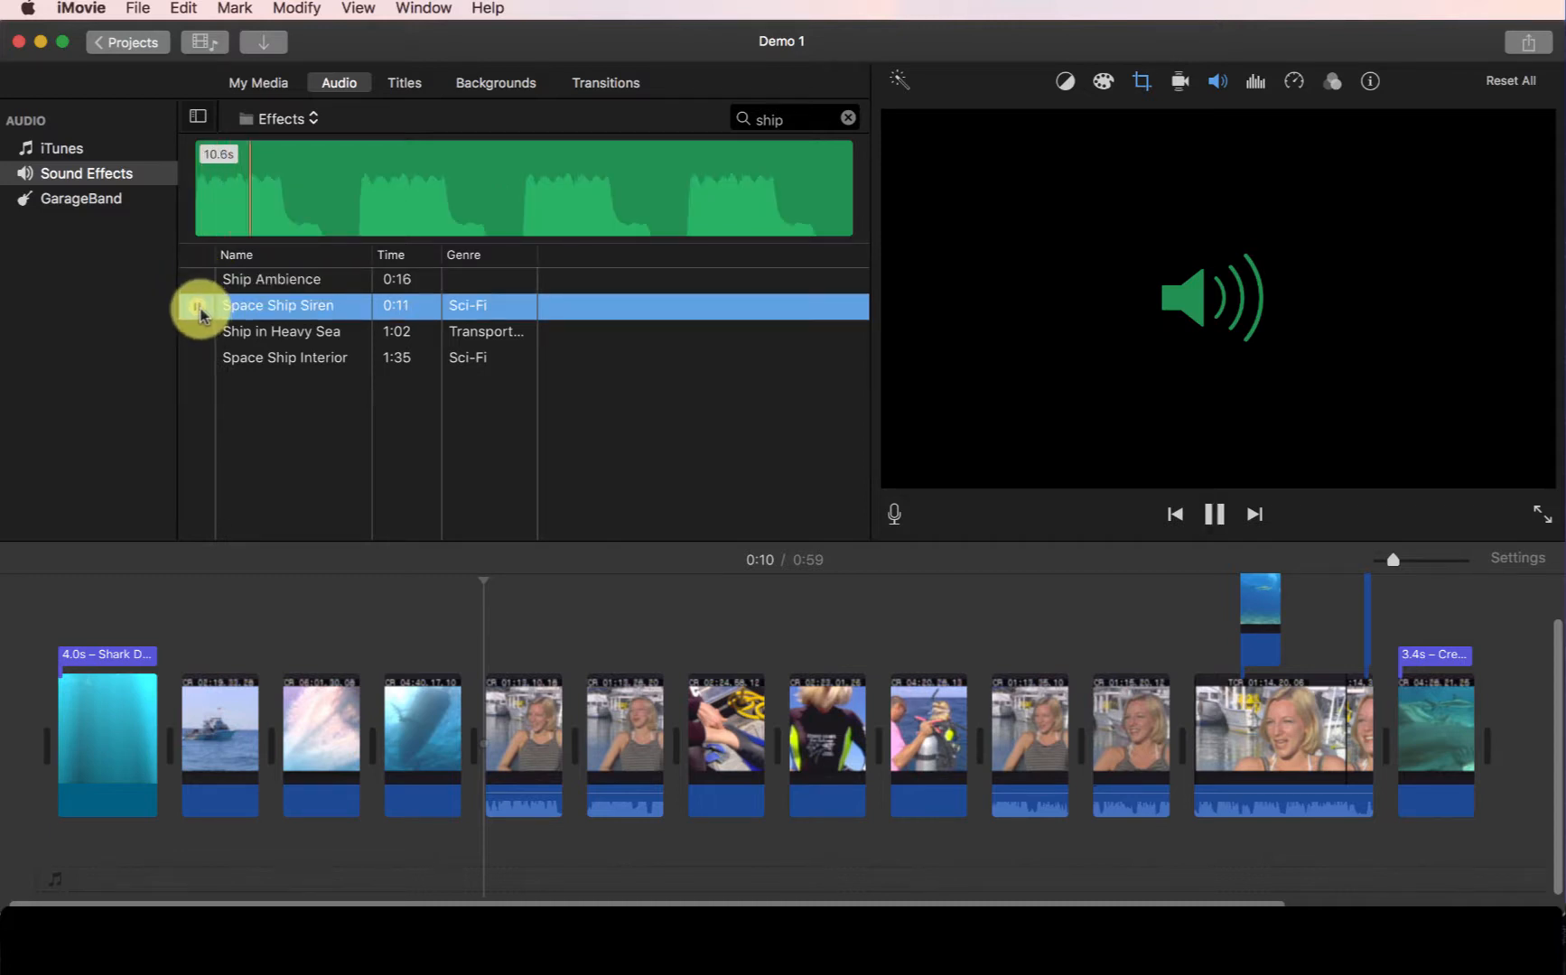
pyautogui.click(198, 307)
pyautogui.click(198, 334)
pyautogui.click(199, 333)
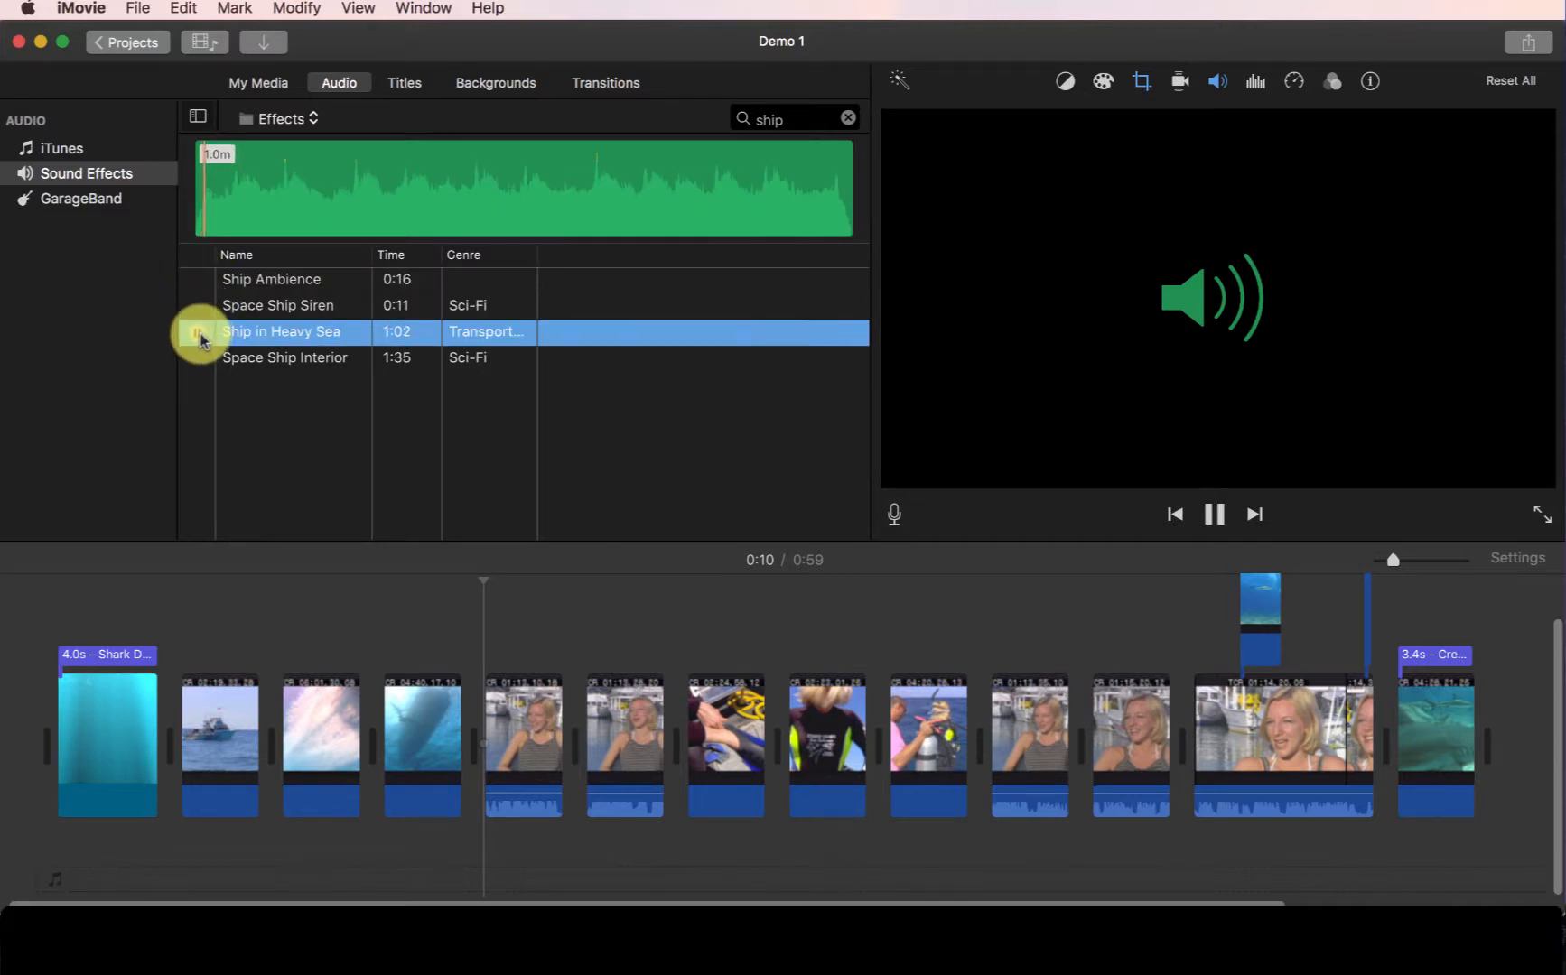
pyautogui.click(198, 334)
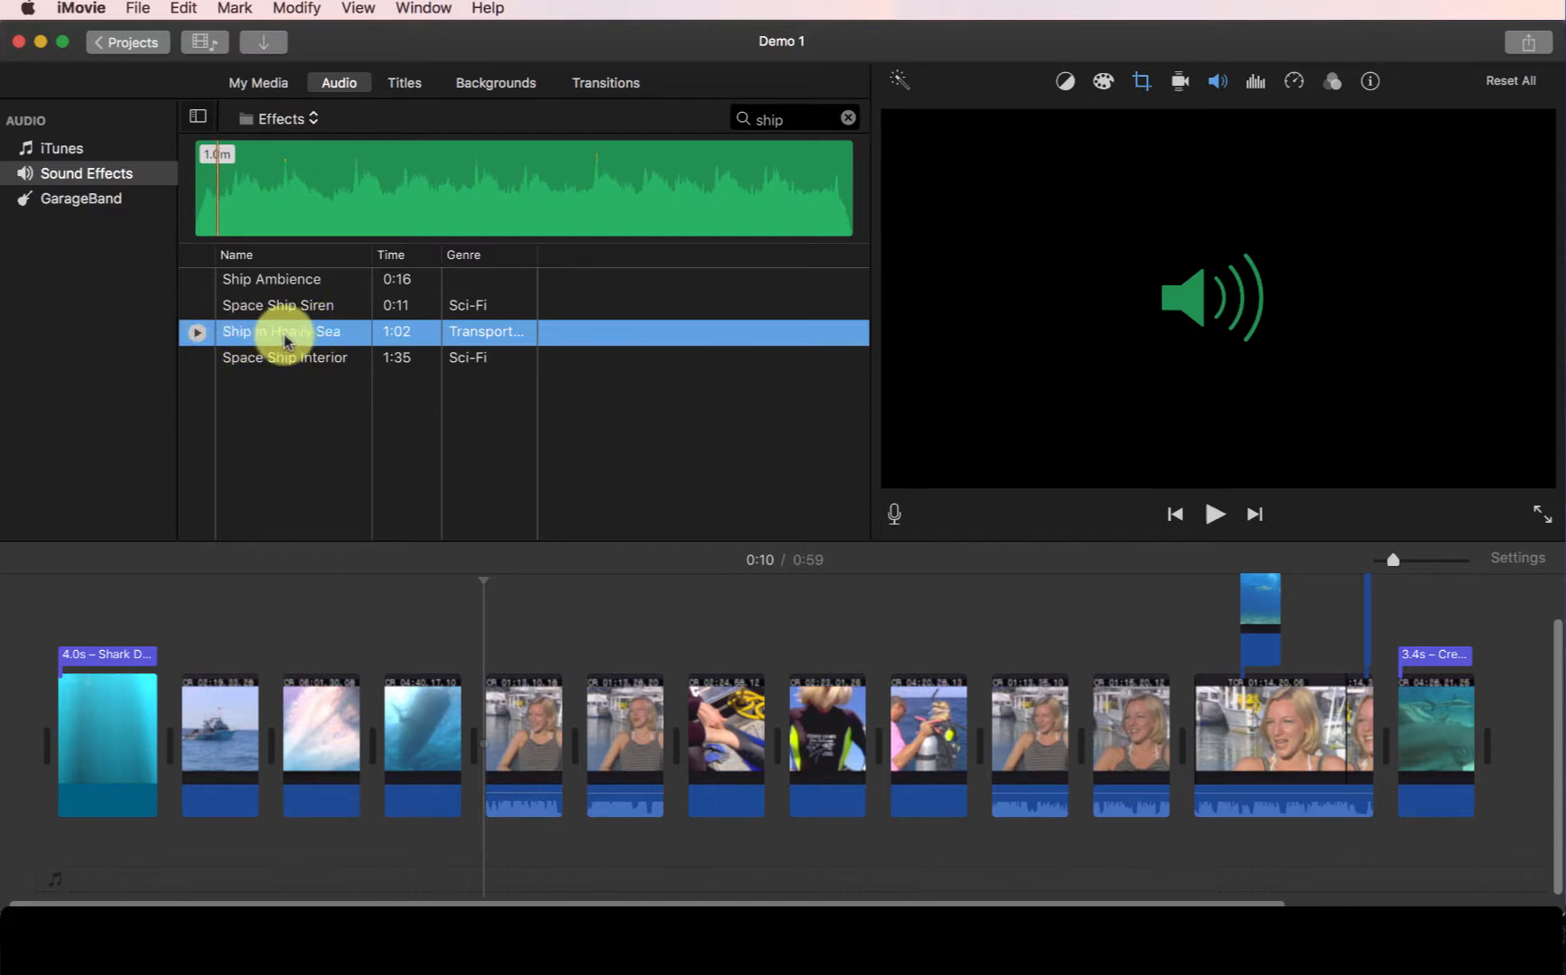
# - Add Ship in Heavy Sea under the boat clip and trim it to about 6.2 s
pyautogui.moveTo(268, 337); pyautogui.dragTo(177, 617)
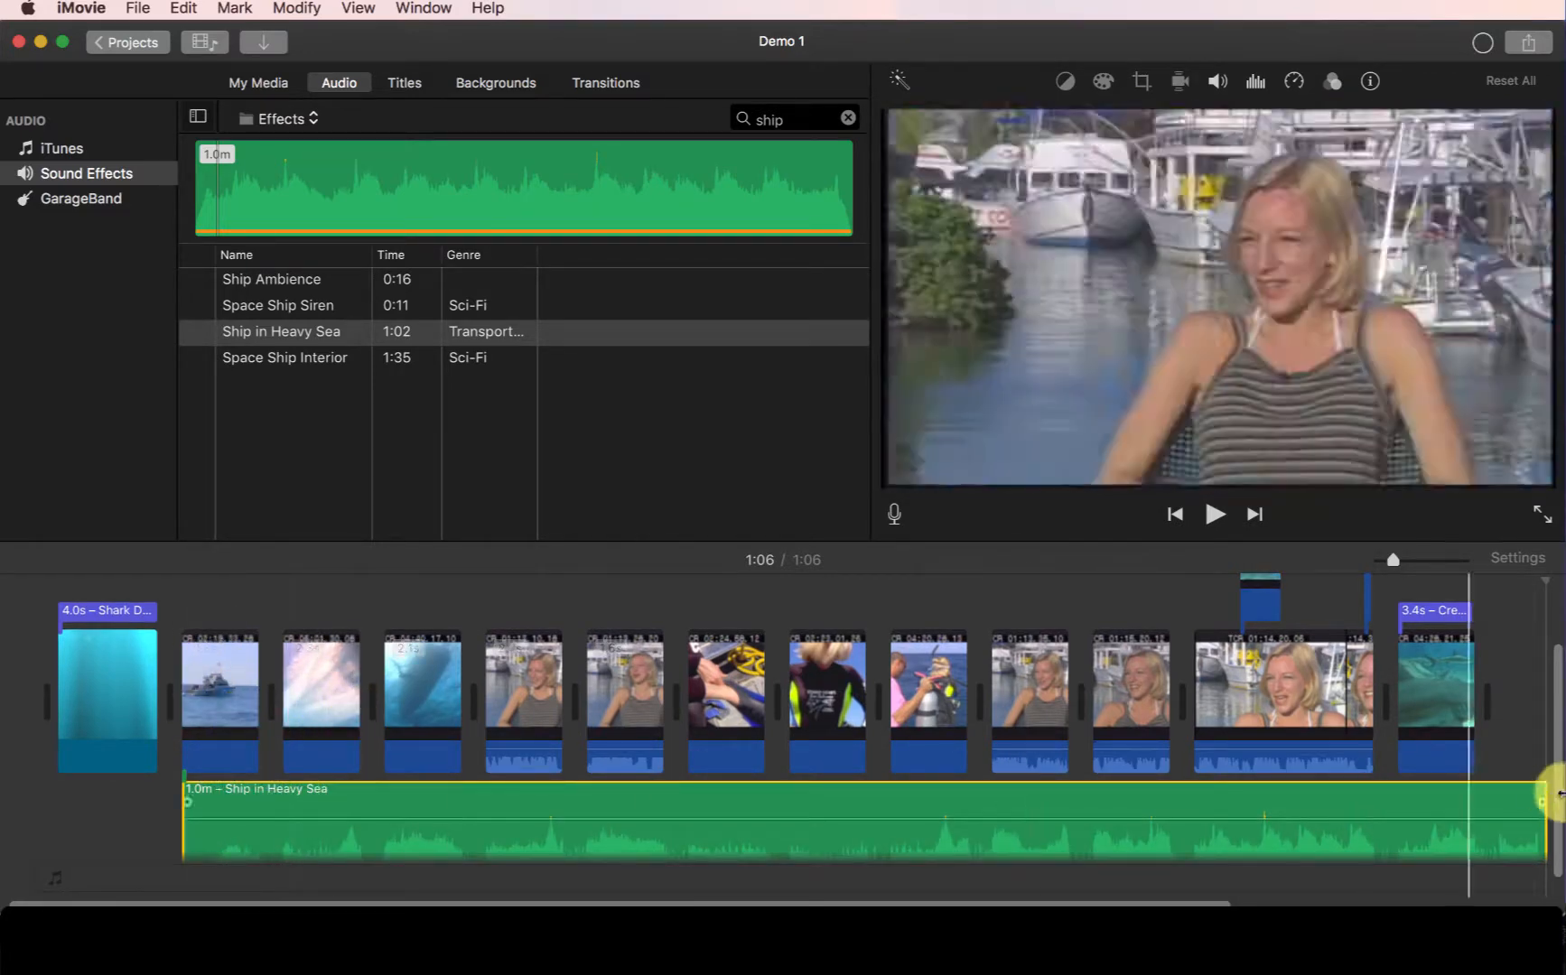
pyautogui.moveTo(1538, 794); pyautogui.dragTo(457, 824)
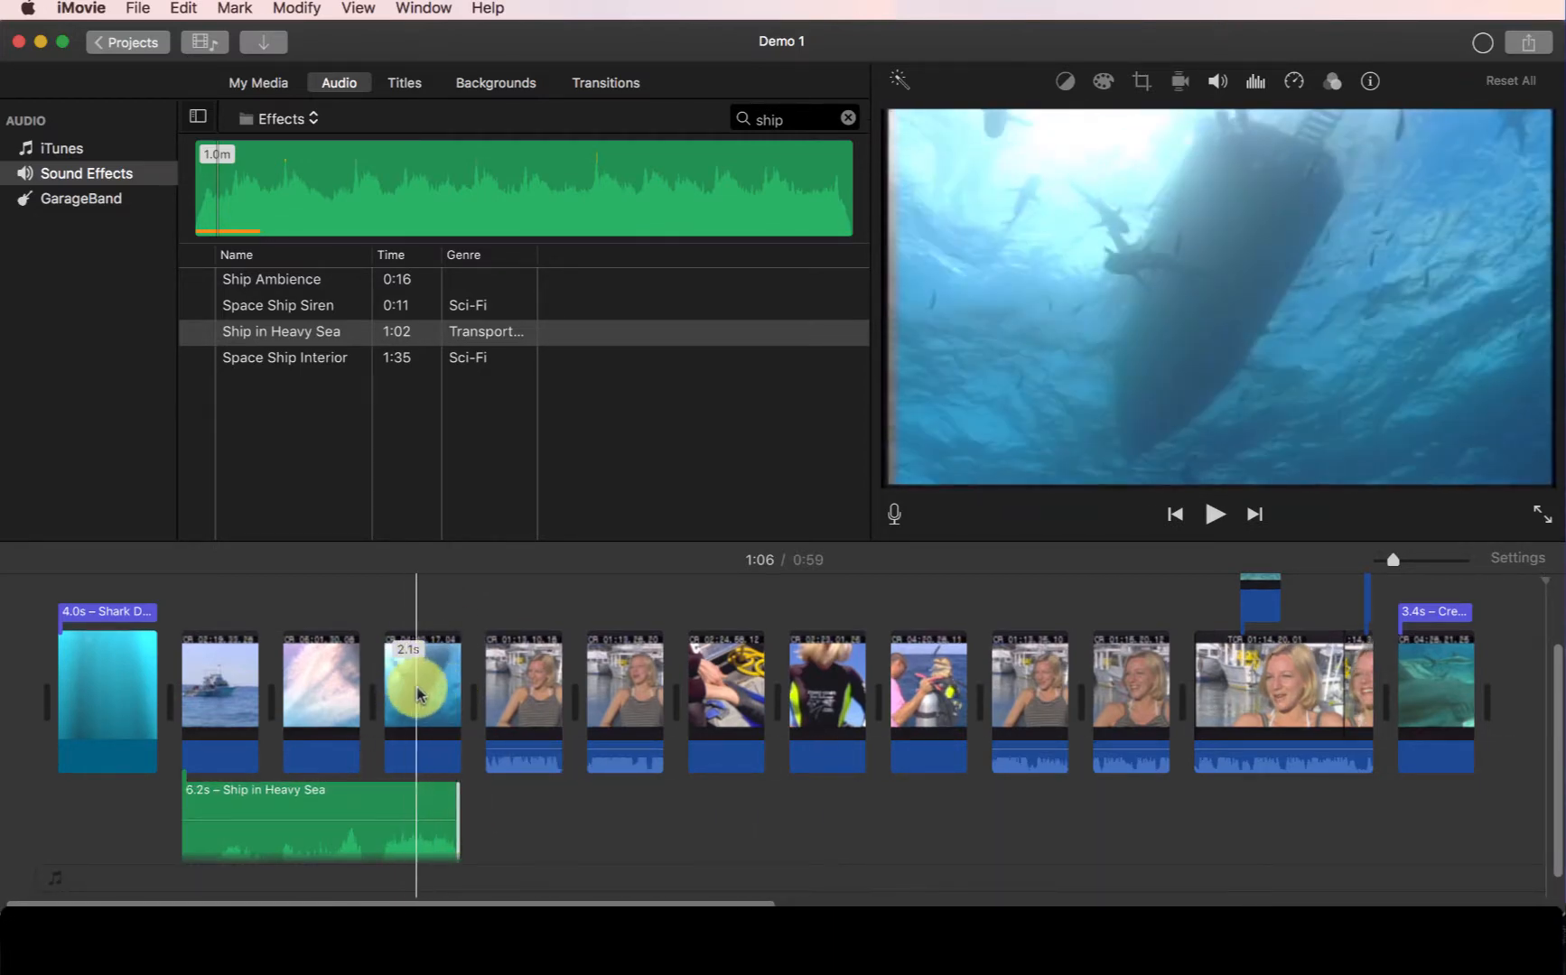
# - Play back the opening clips and nudge the Ship in Heavy Sea clip's volume slightly down
pyautogui.click(185, 624)
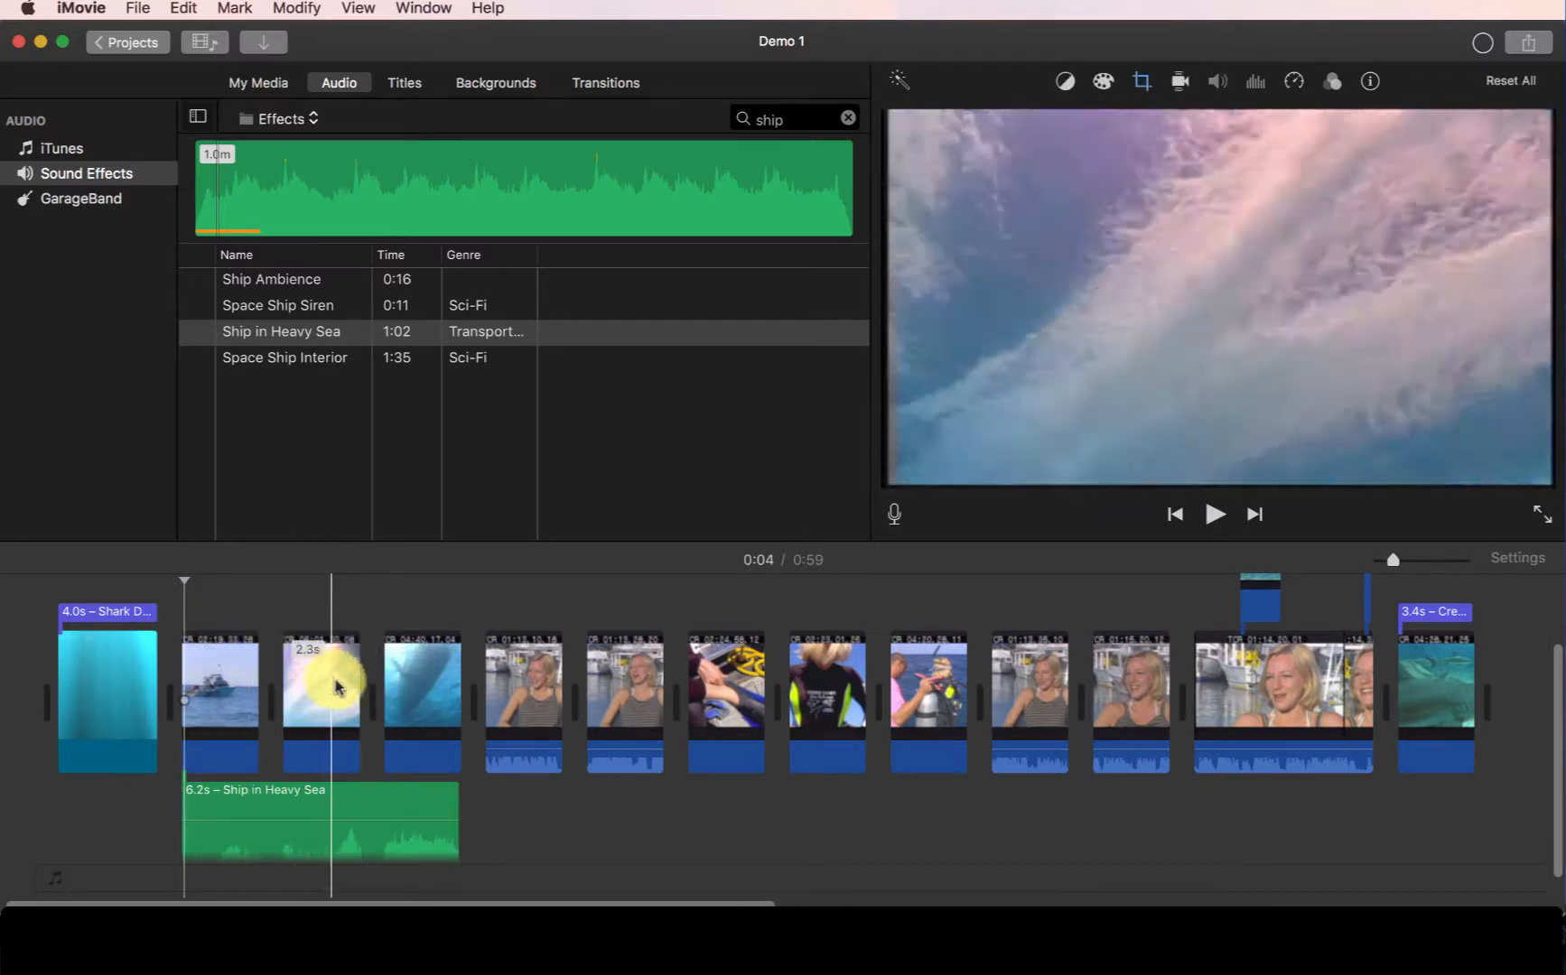
pyautogui.press('space')
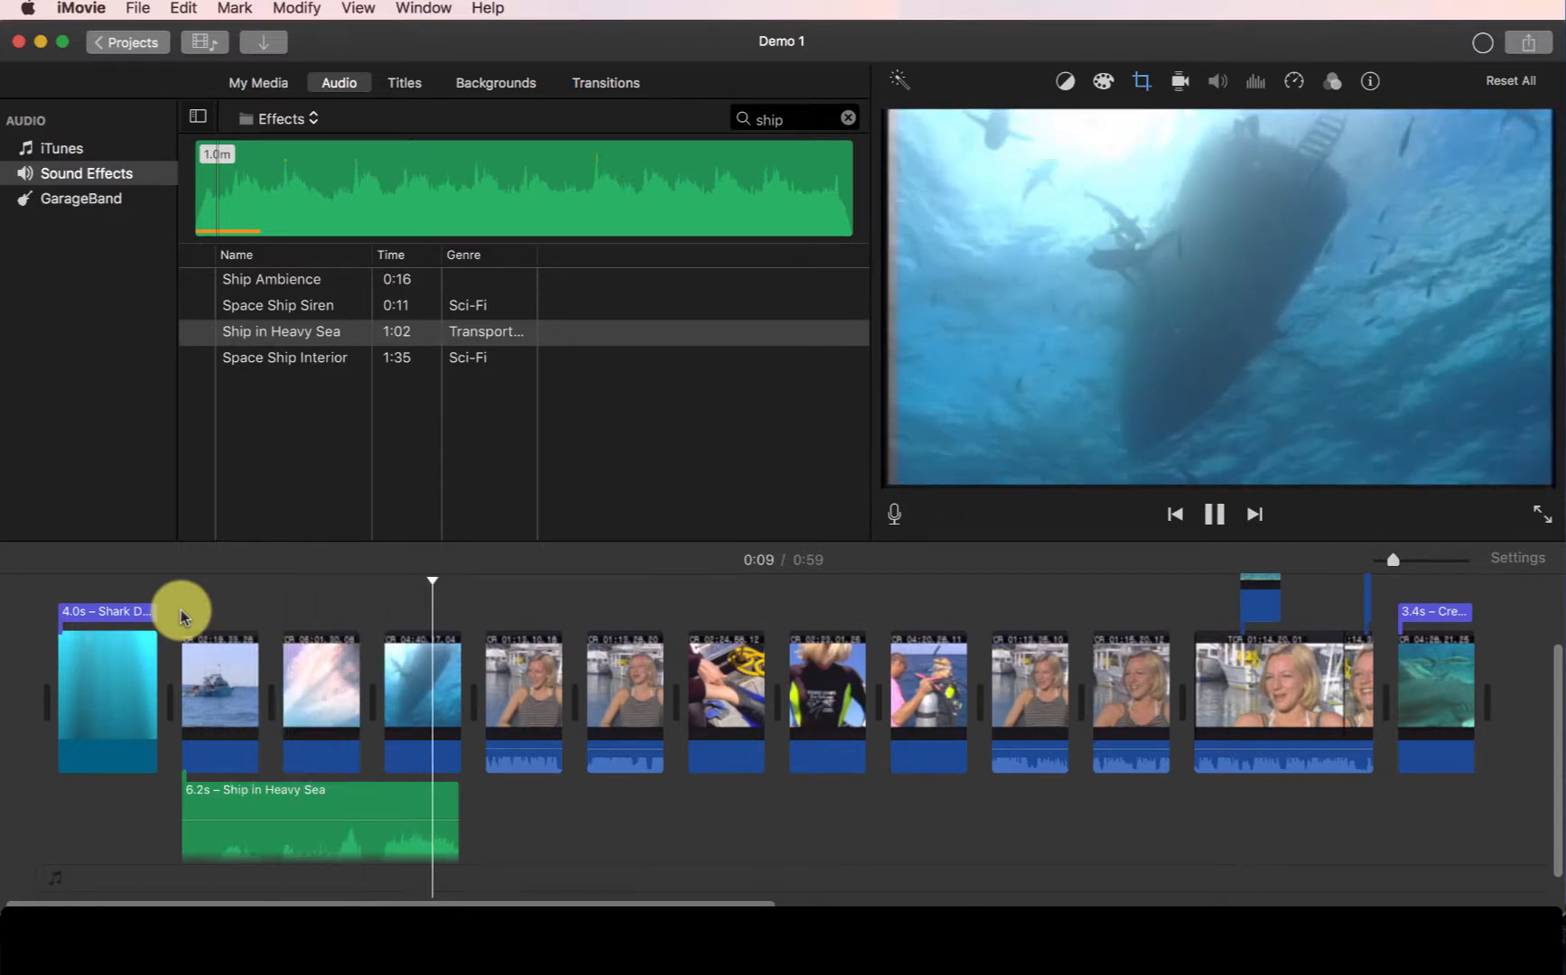
pyautogui.press('space')
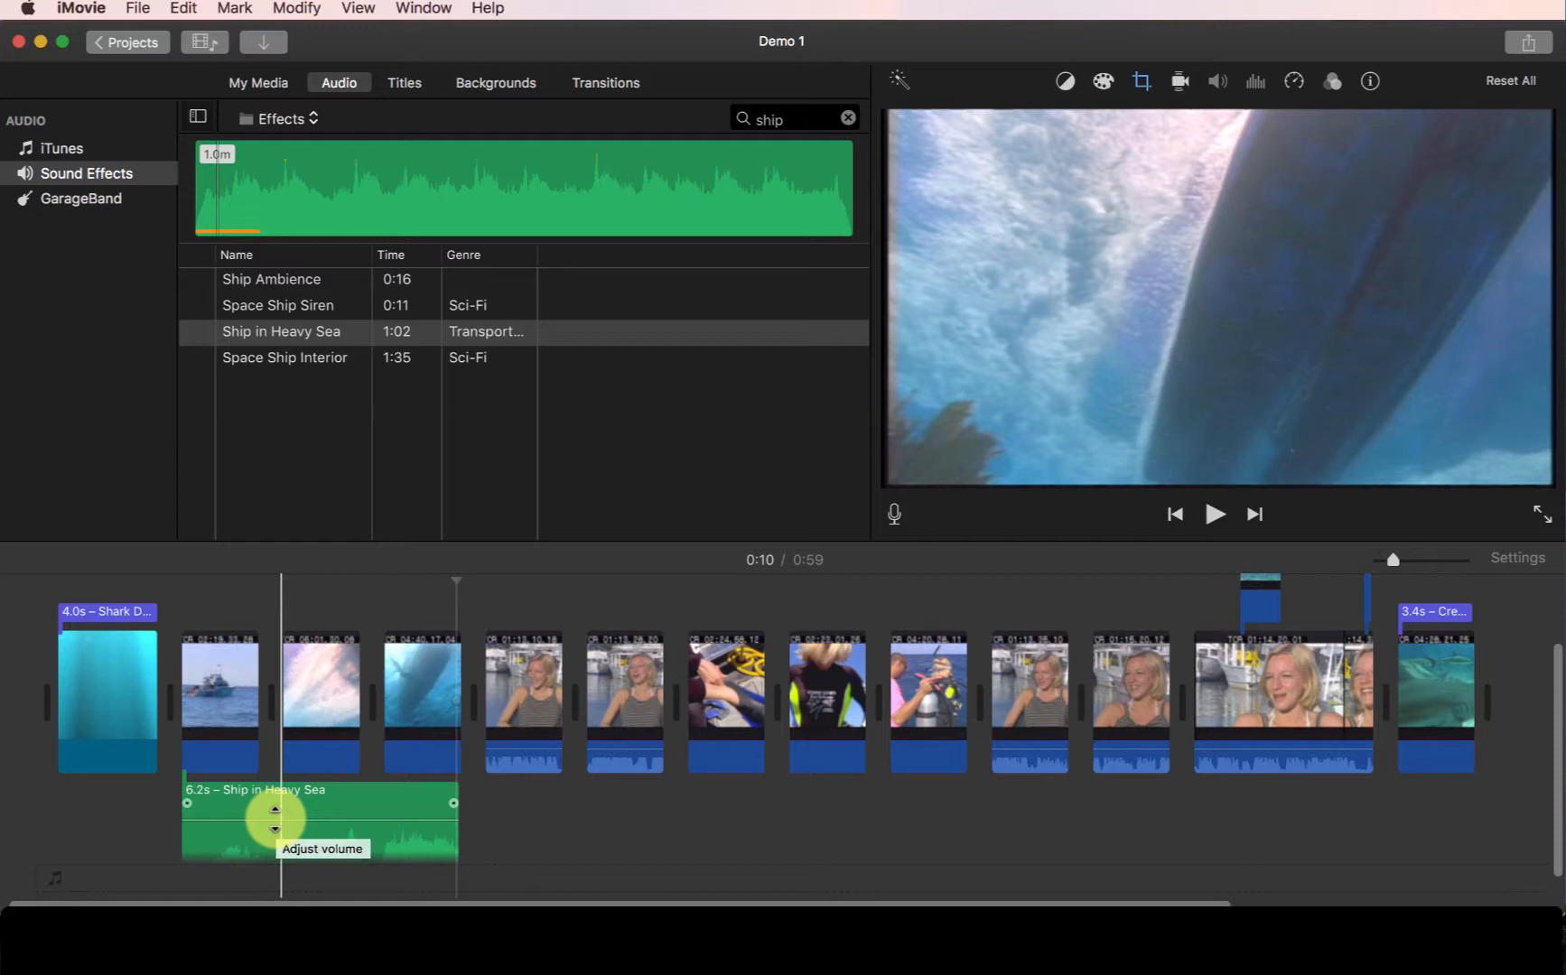
pyautogui.moveTo(275, 819)
pyautogui.mouseDown()
pyautogui.moveTo(274, 795)
pyautogui.moveTo(280, 824)
pyautogui.mouseUp()
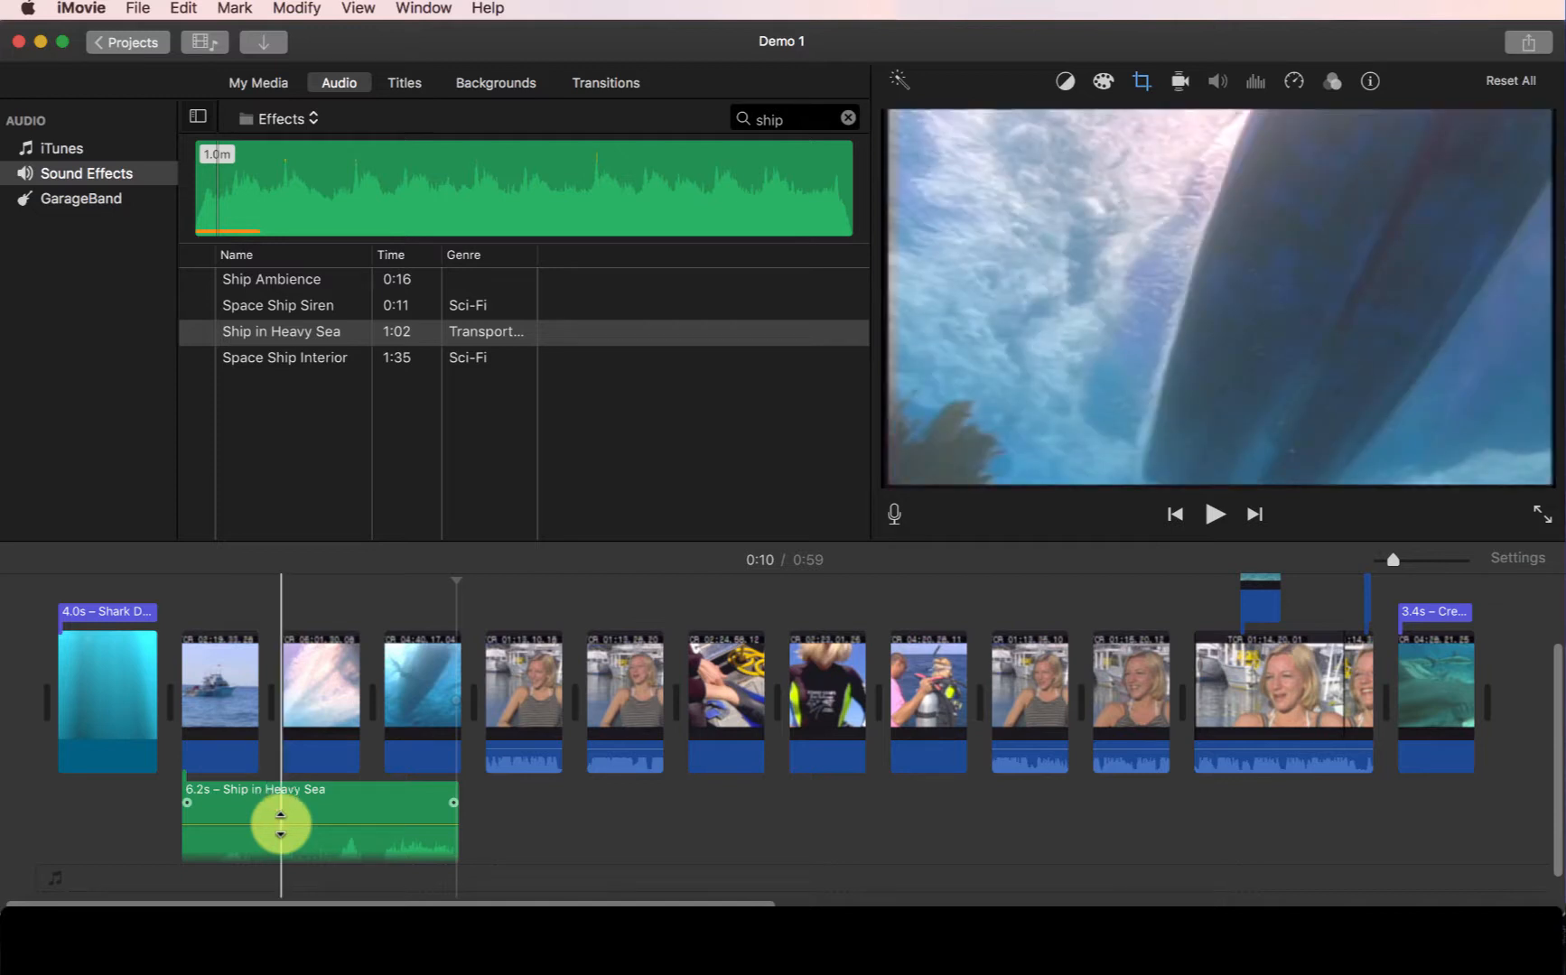
pyautogui.click(180, 732)
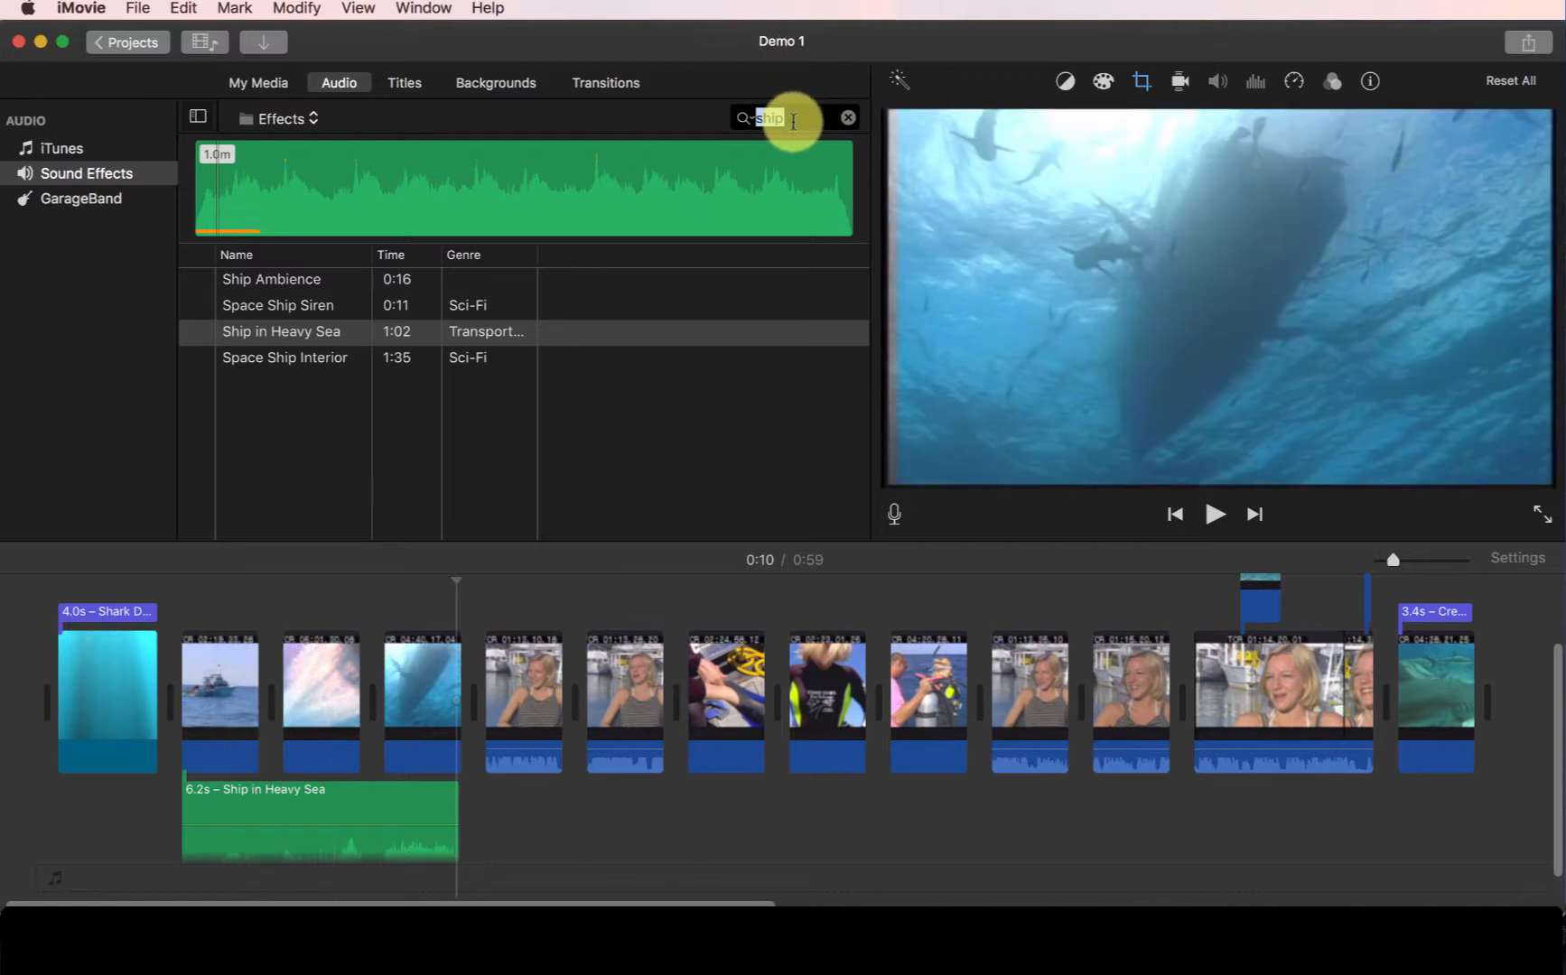
# - Search the effects for sea and preview Seagulls
pyautogui.press('BackSpace')
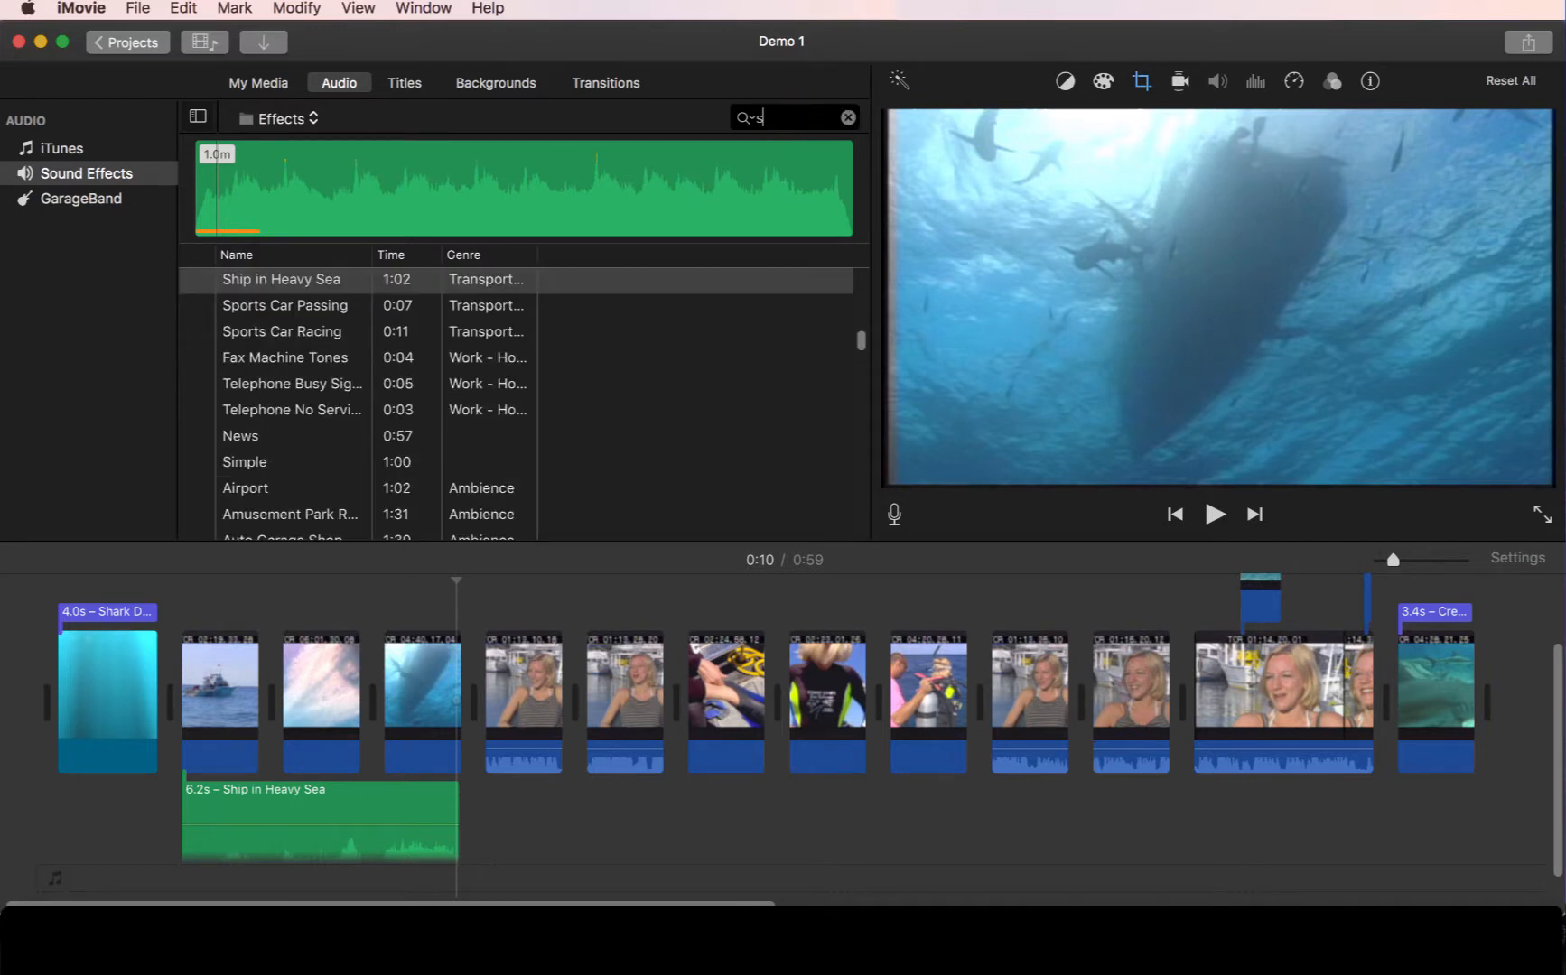
pyautogui.write('sea')
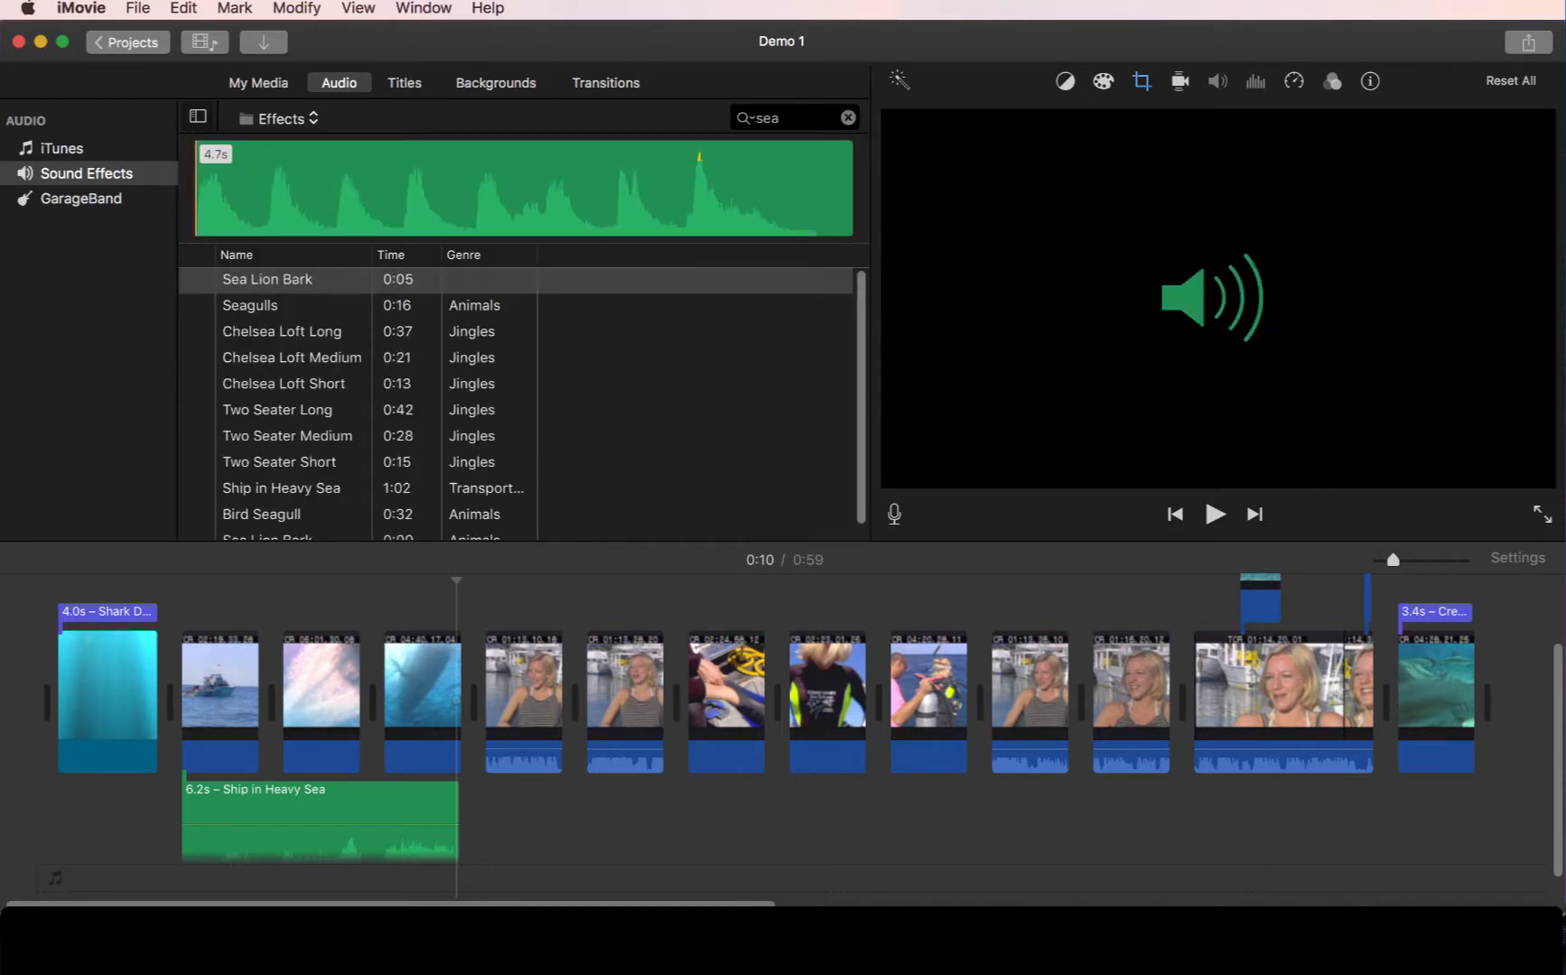
pyautogui.click(197, 307)
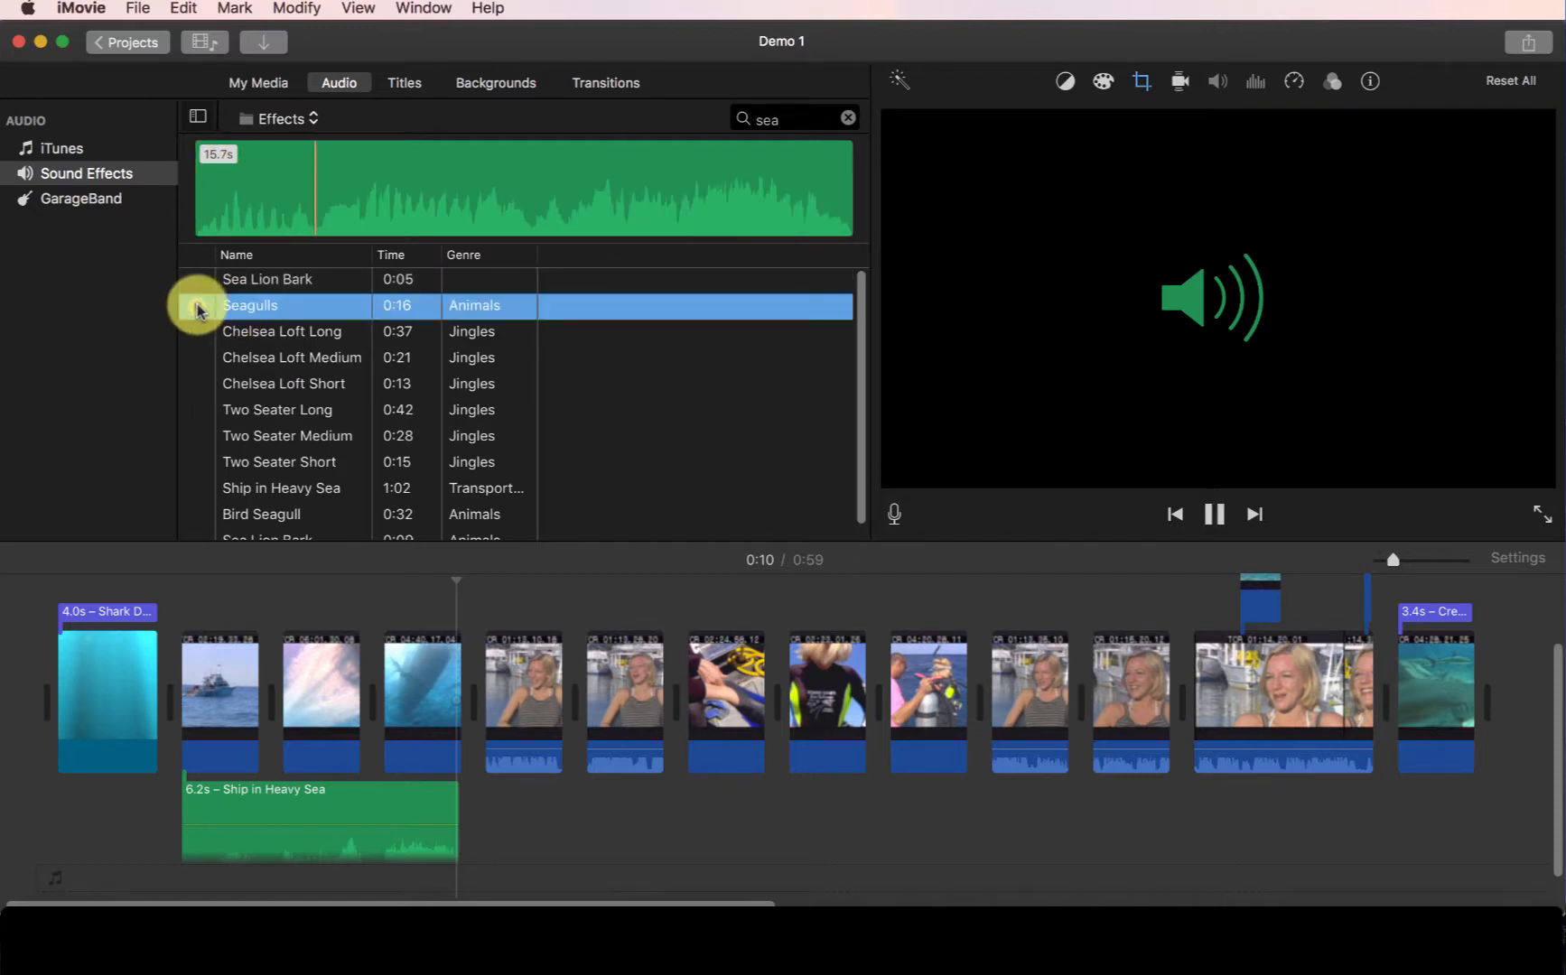
# - Add Seagulls under the boat clip and trim it to about 6.2 s
pyautogui.moveTo(262, 307); pyautogui.dragTo(189, 827)
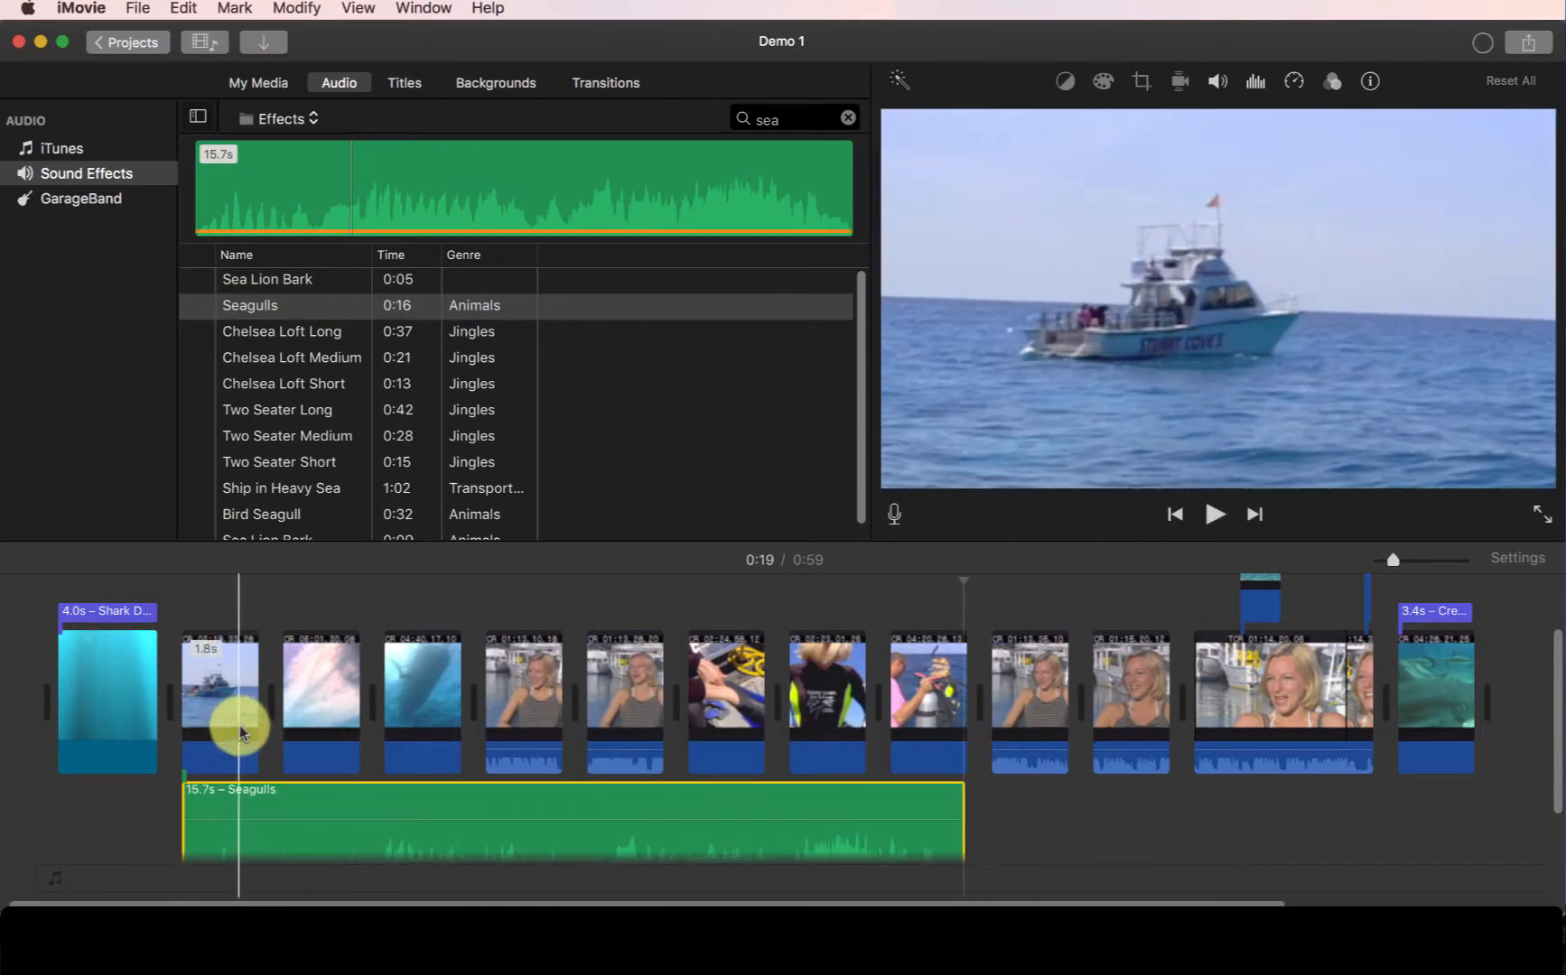
pyautogui.scroll(-2, 237, 727)
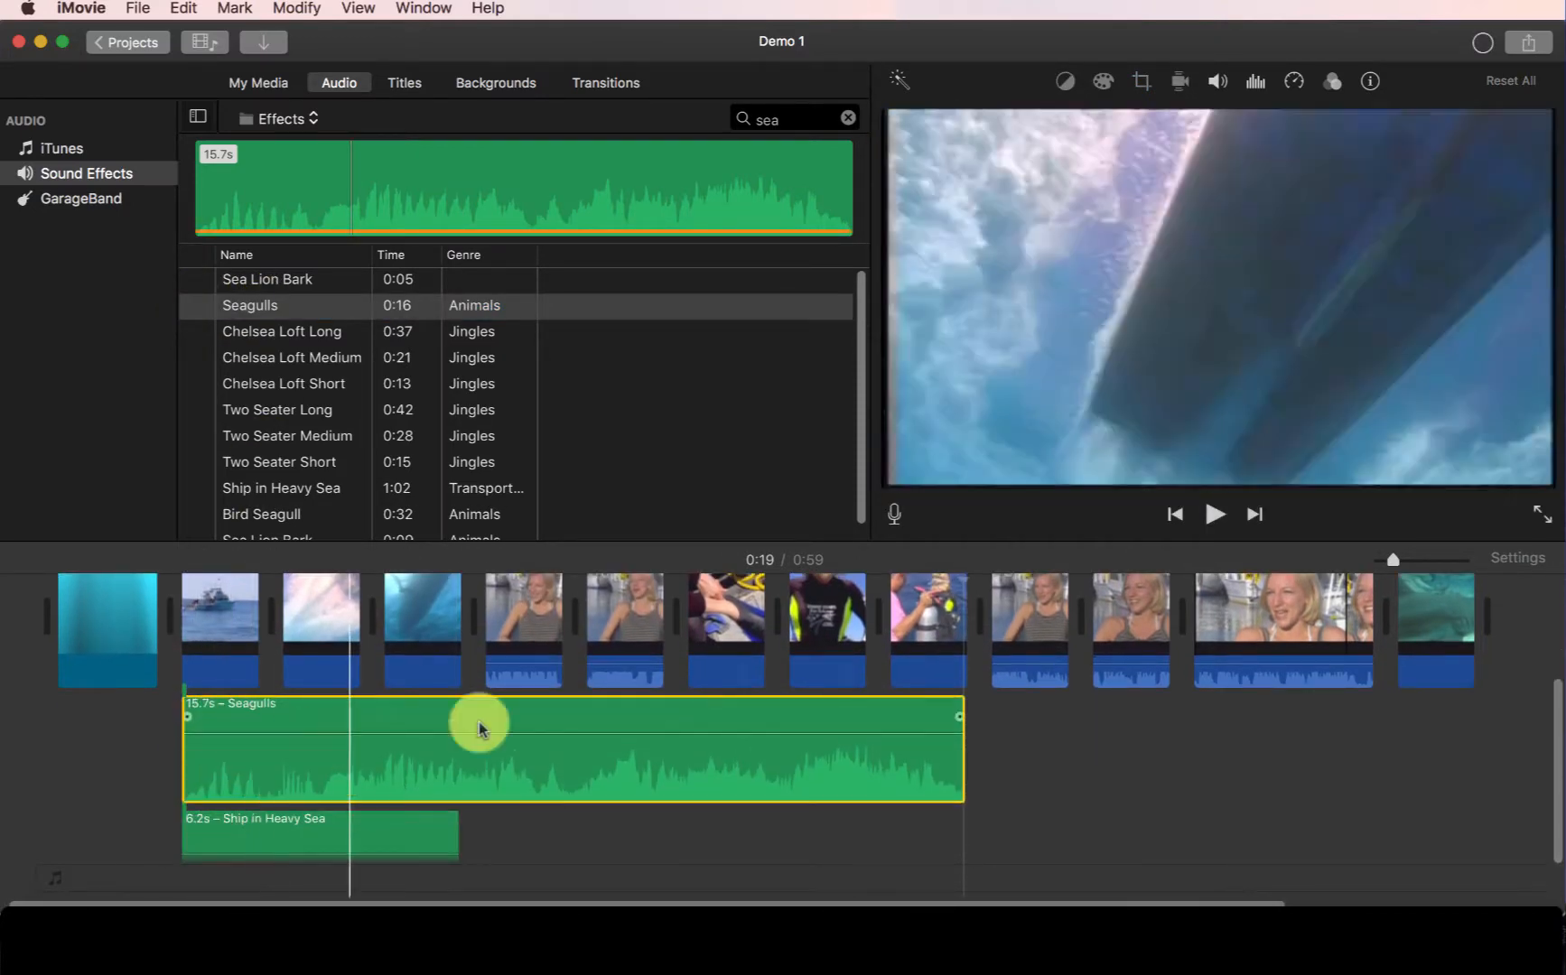
pyautogui.moveTo(958, 713); pyautogui.dragTo(389, 757)
# - Move the Seagulls clip to start right after the Ship in Heavy Sea clip
pyautogui.scroll(4, 204, 623)
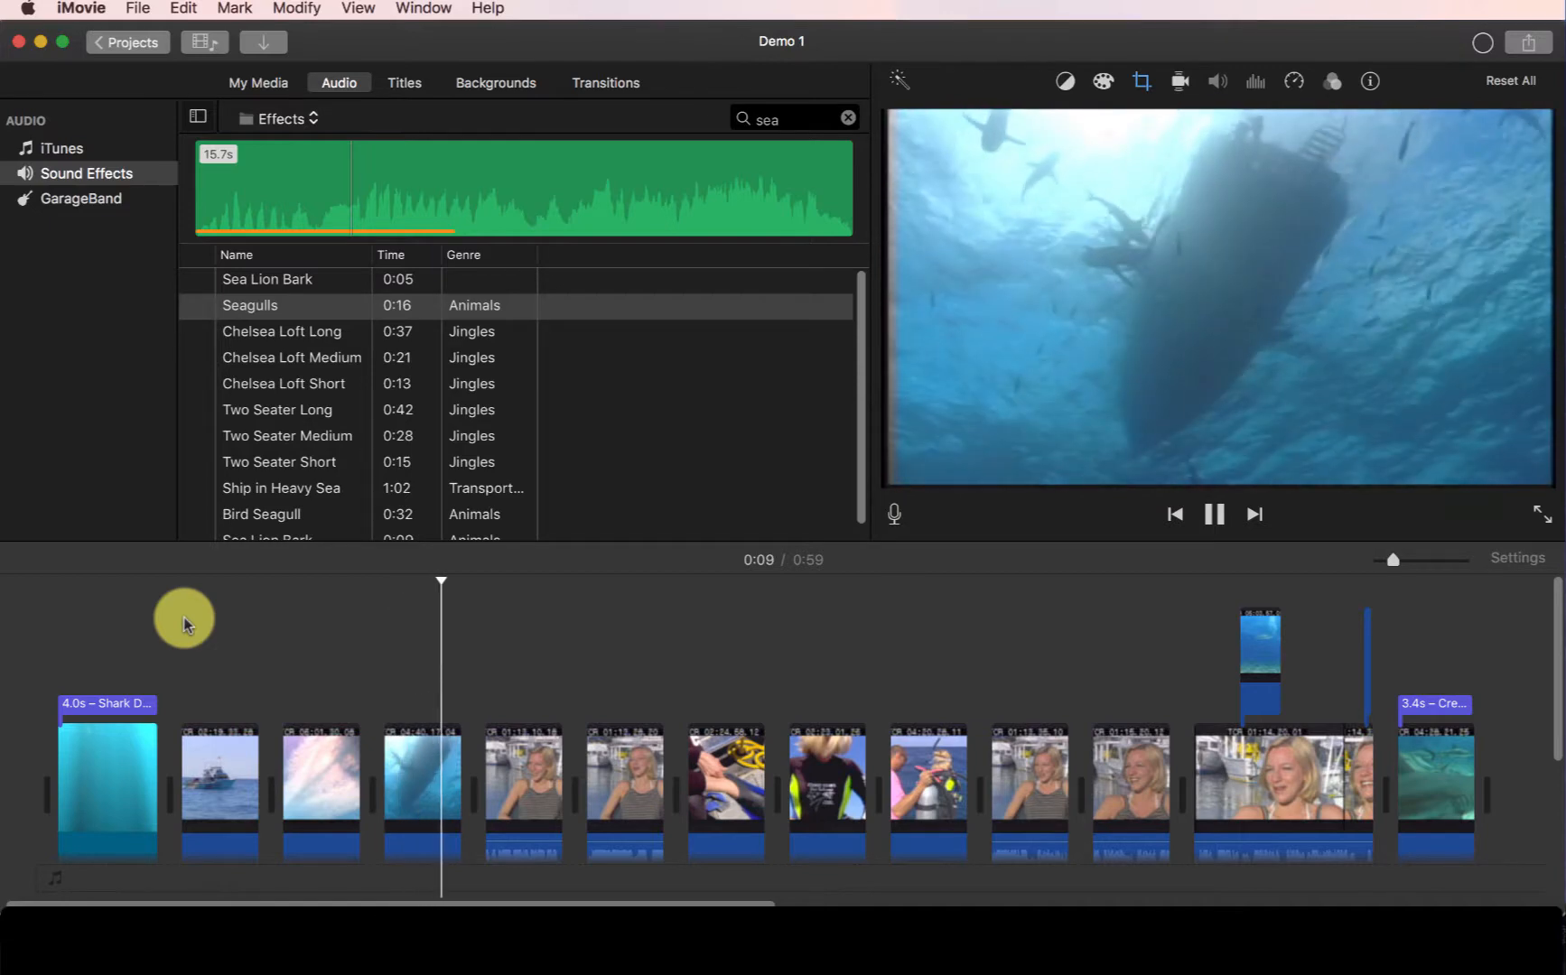
pyautogui.press('space')
pyautogui.scroll(-4, 202, 612)
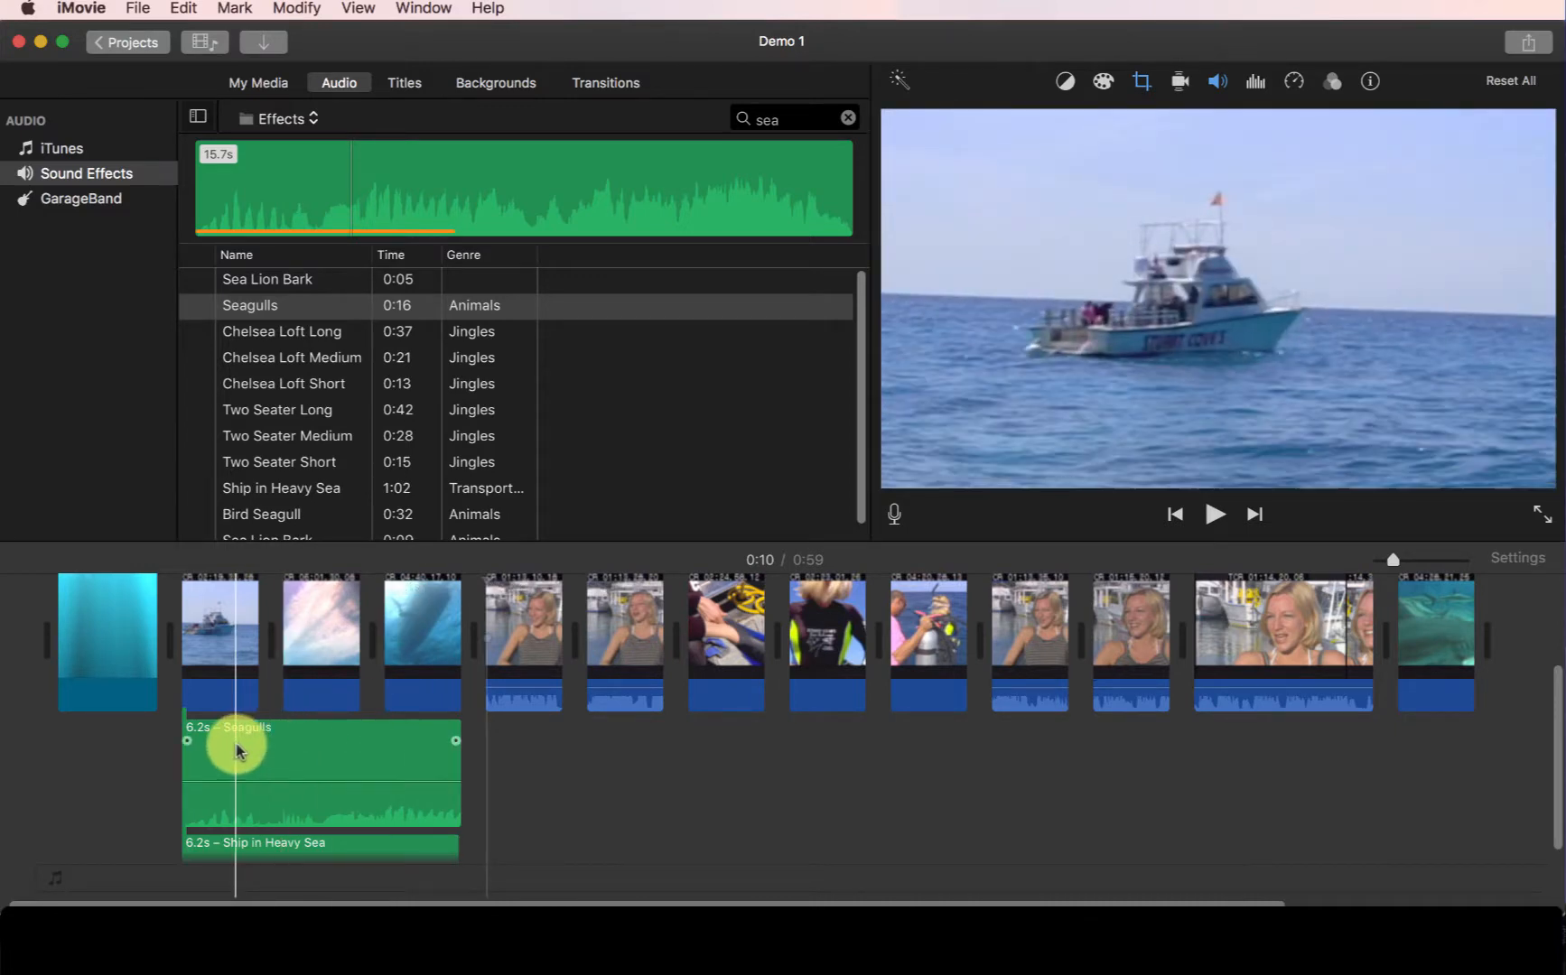
pyautogui.moveTo(237, 750); pyautogui.dragTo(535, 756)
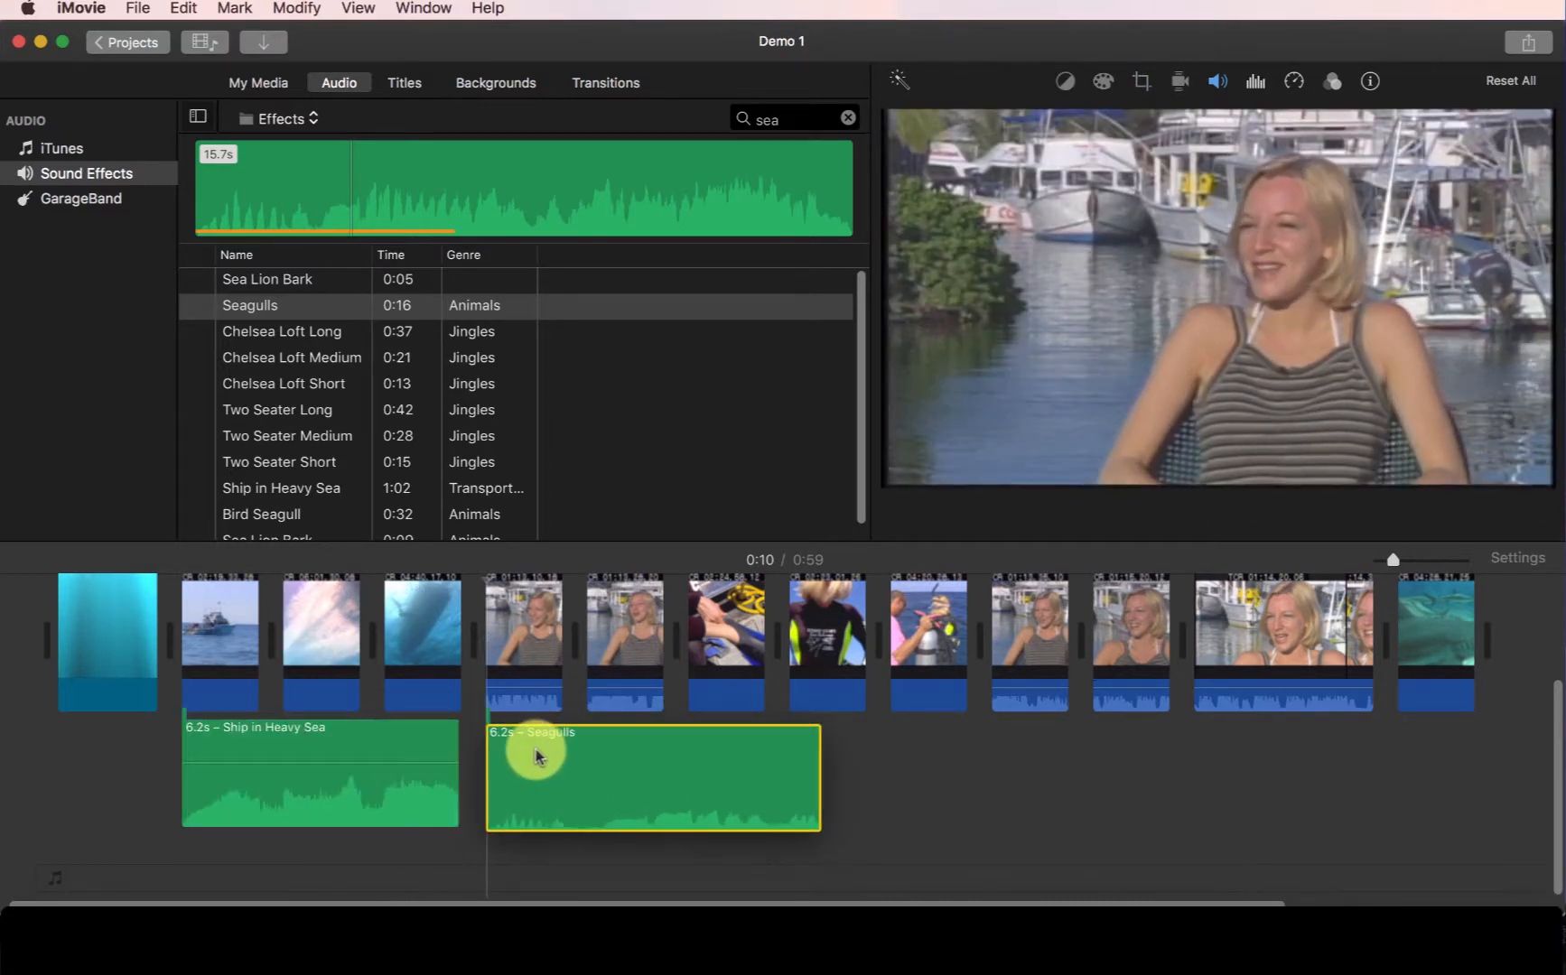
# - Trim the Seagulls clip's end to about 4.3 s and play back that part of the project
pyautogui.moveTo(816, 739); pyautogui.dragTo(660, 744)
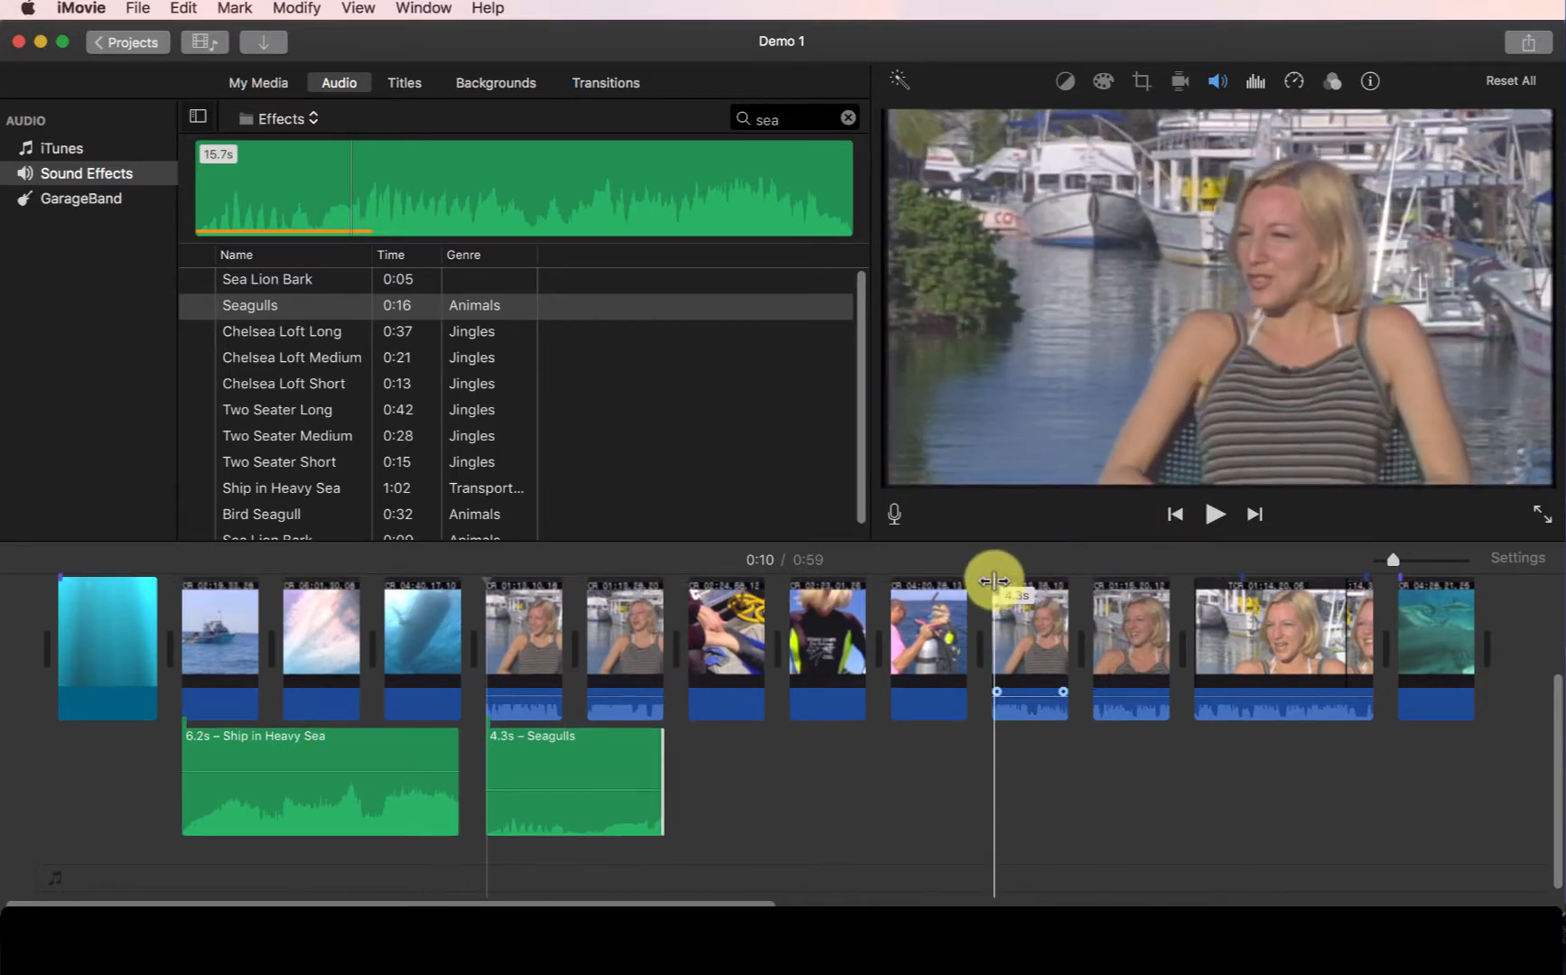
pyautogui.press('space')
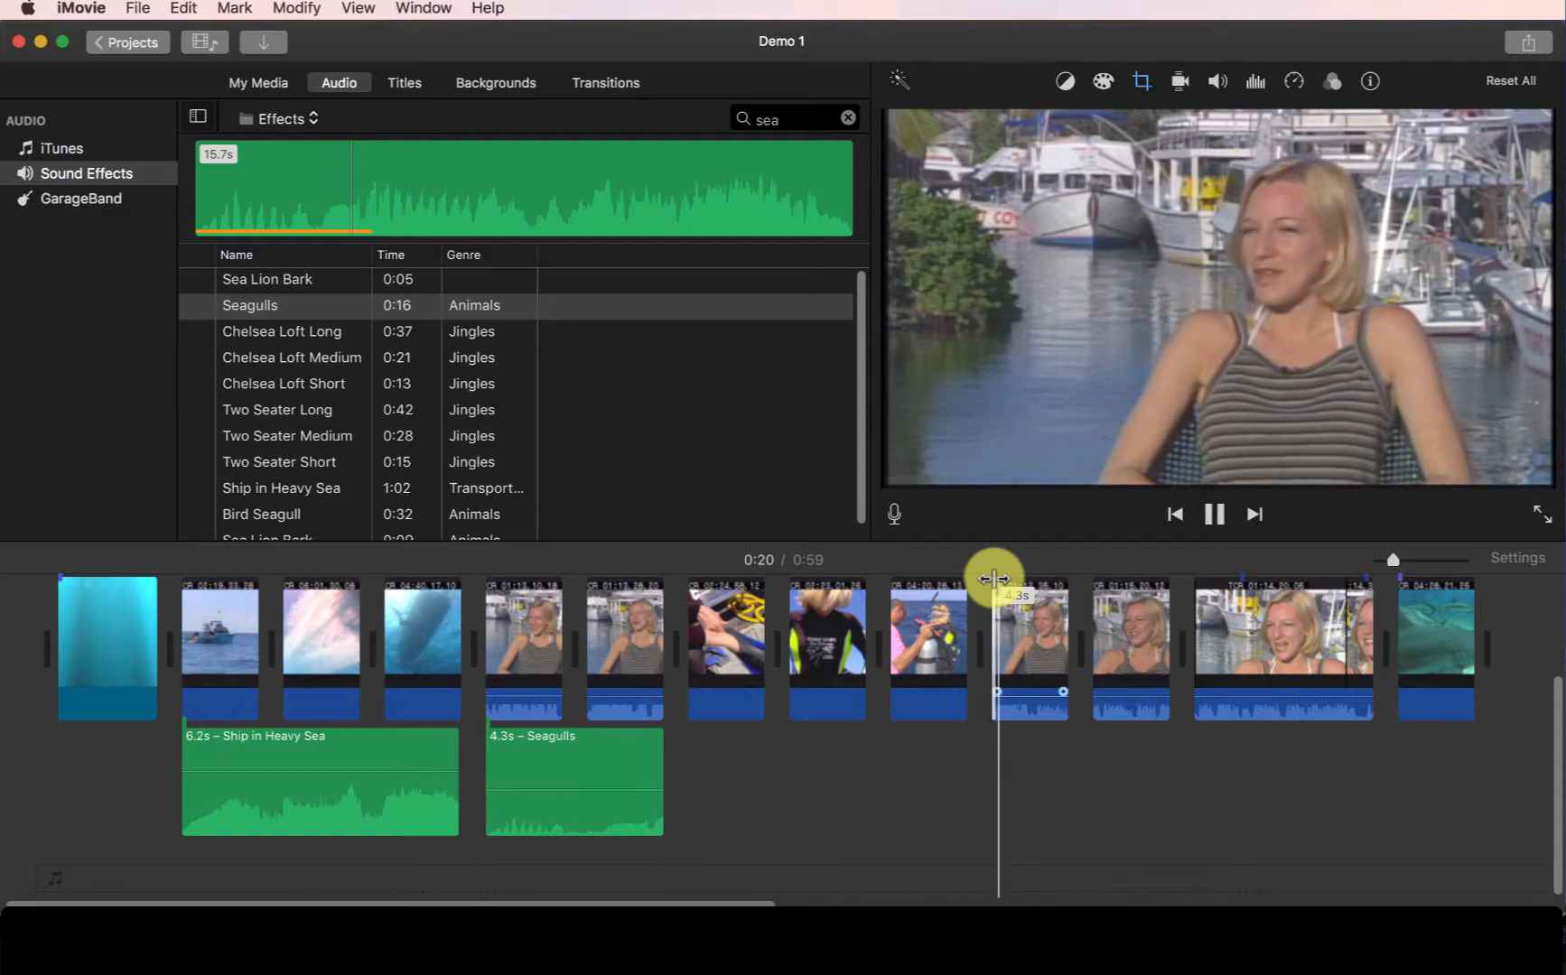
pyautogui.press('space')
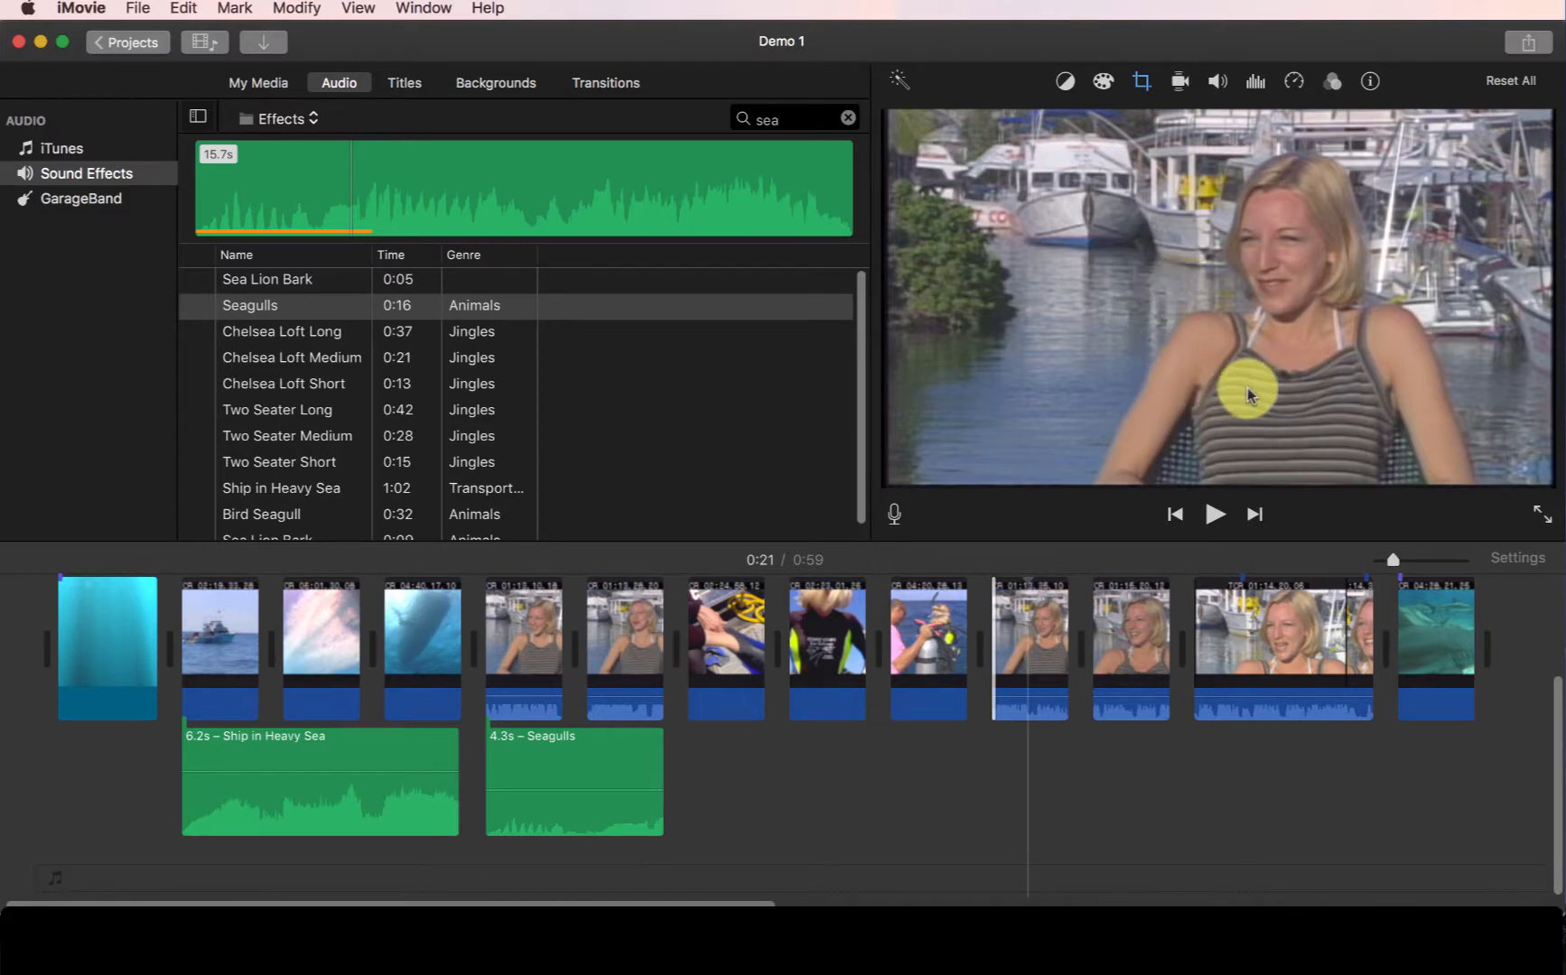
pyautogui.click(495, 653)
pyautogui.press('space')
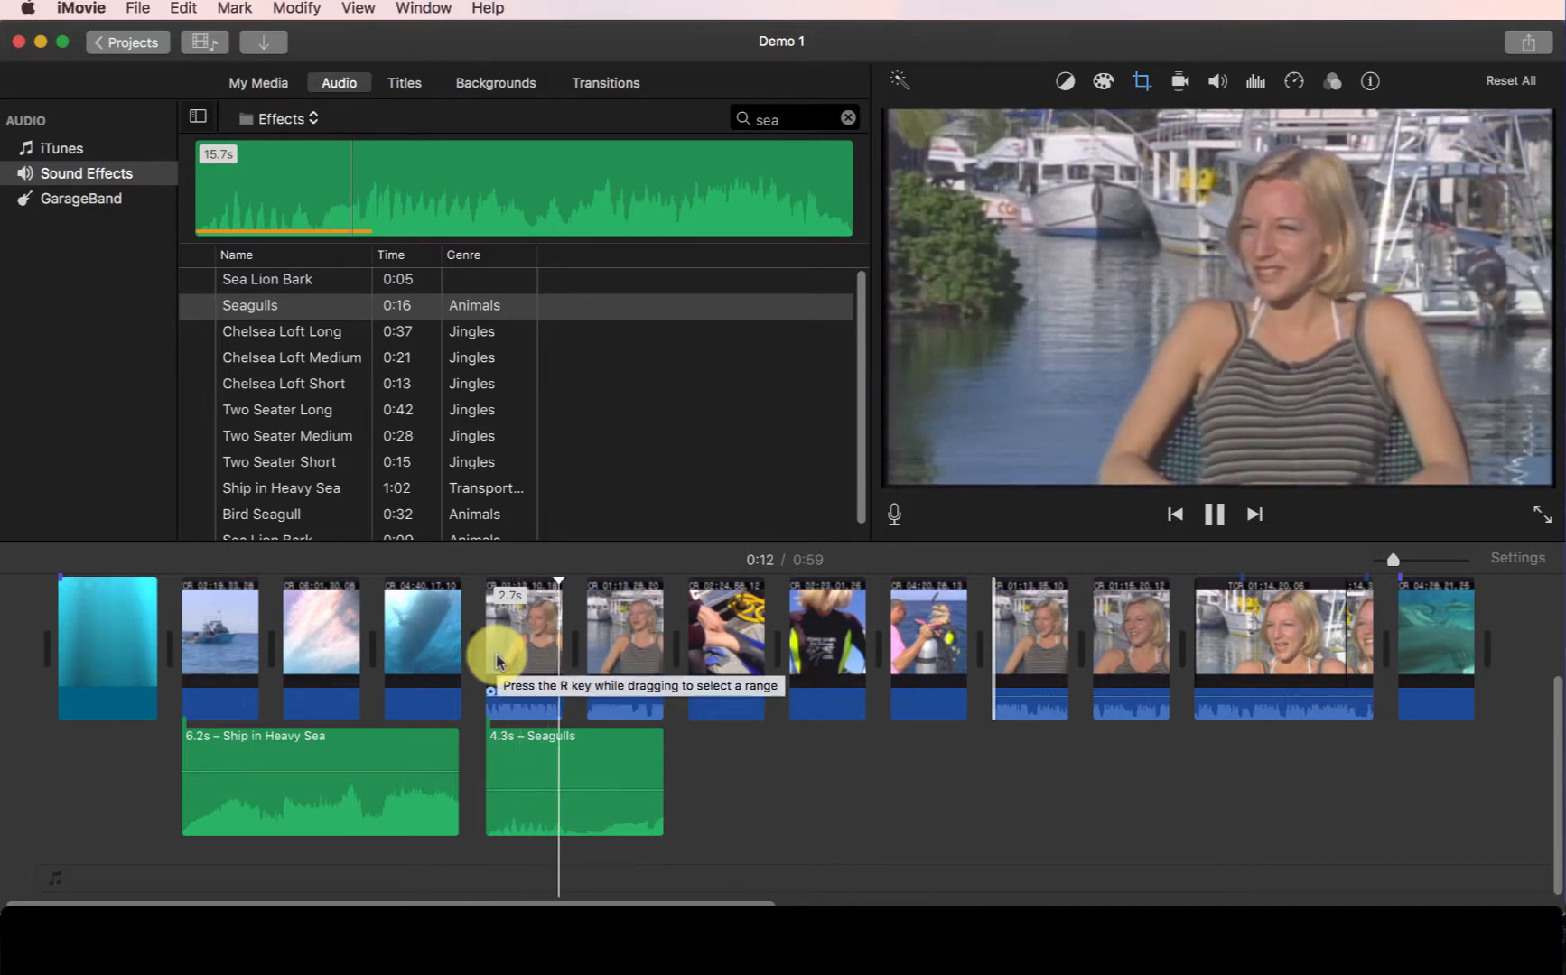
pyautogui.press('space')
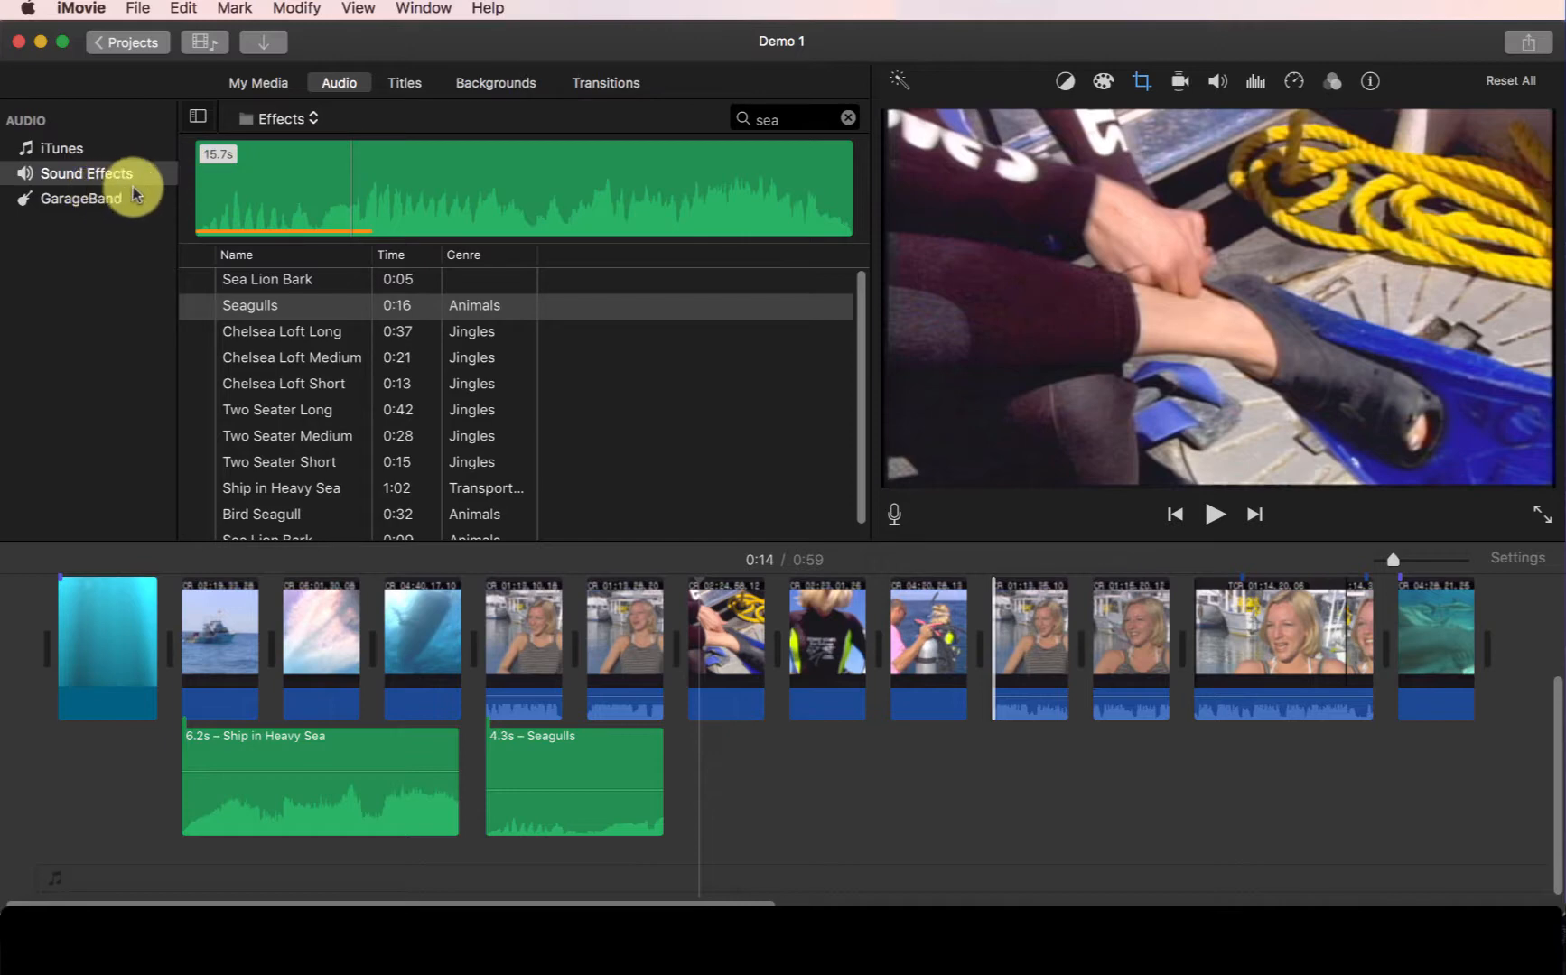
# - Browse the Theme Music folder of the sound effects and preview the Bright track
pyautogui.click(258, 119)
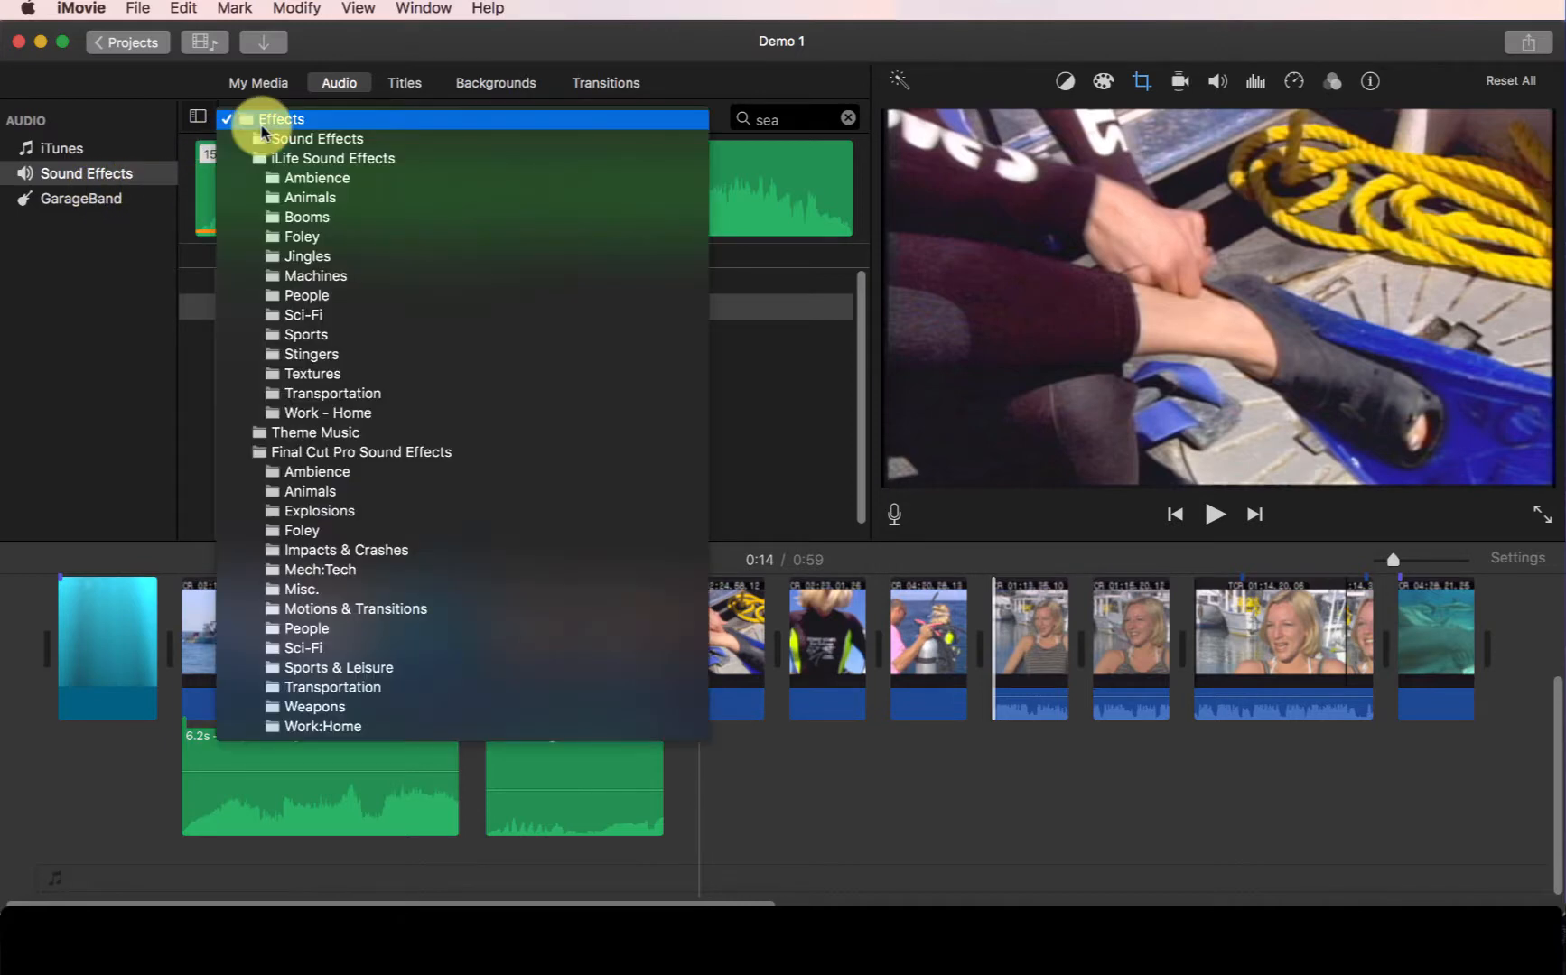
pyautogui.click(320, 434)
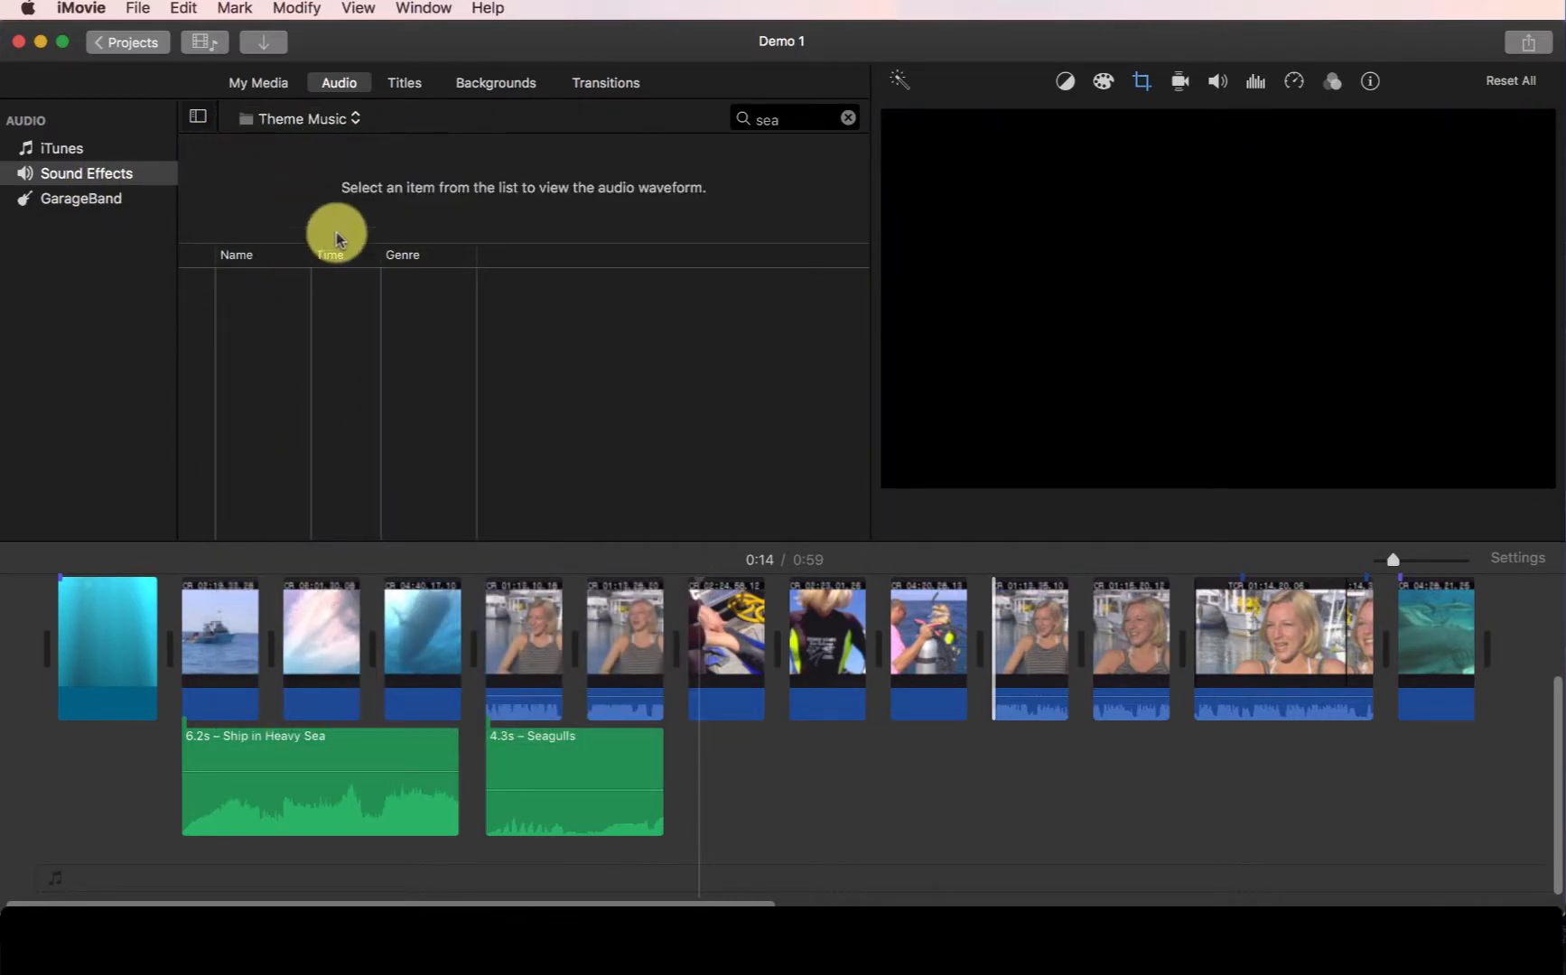
pyautogui.click(848, 118)
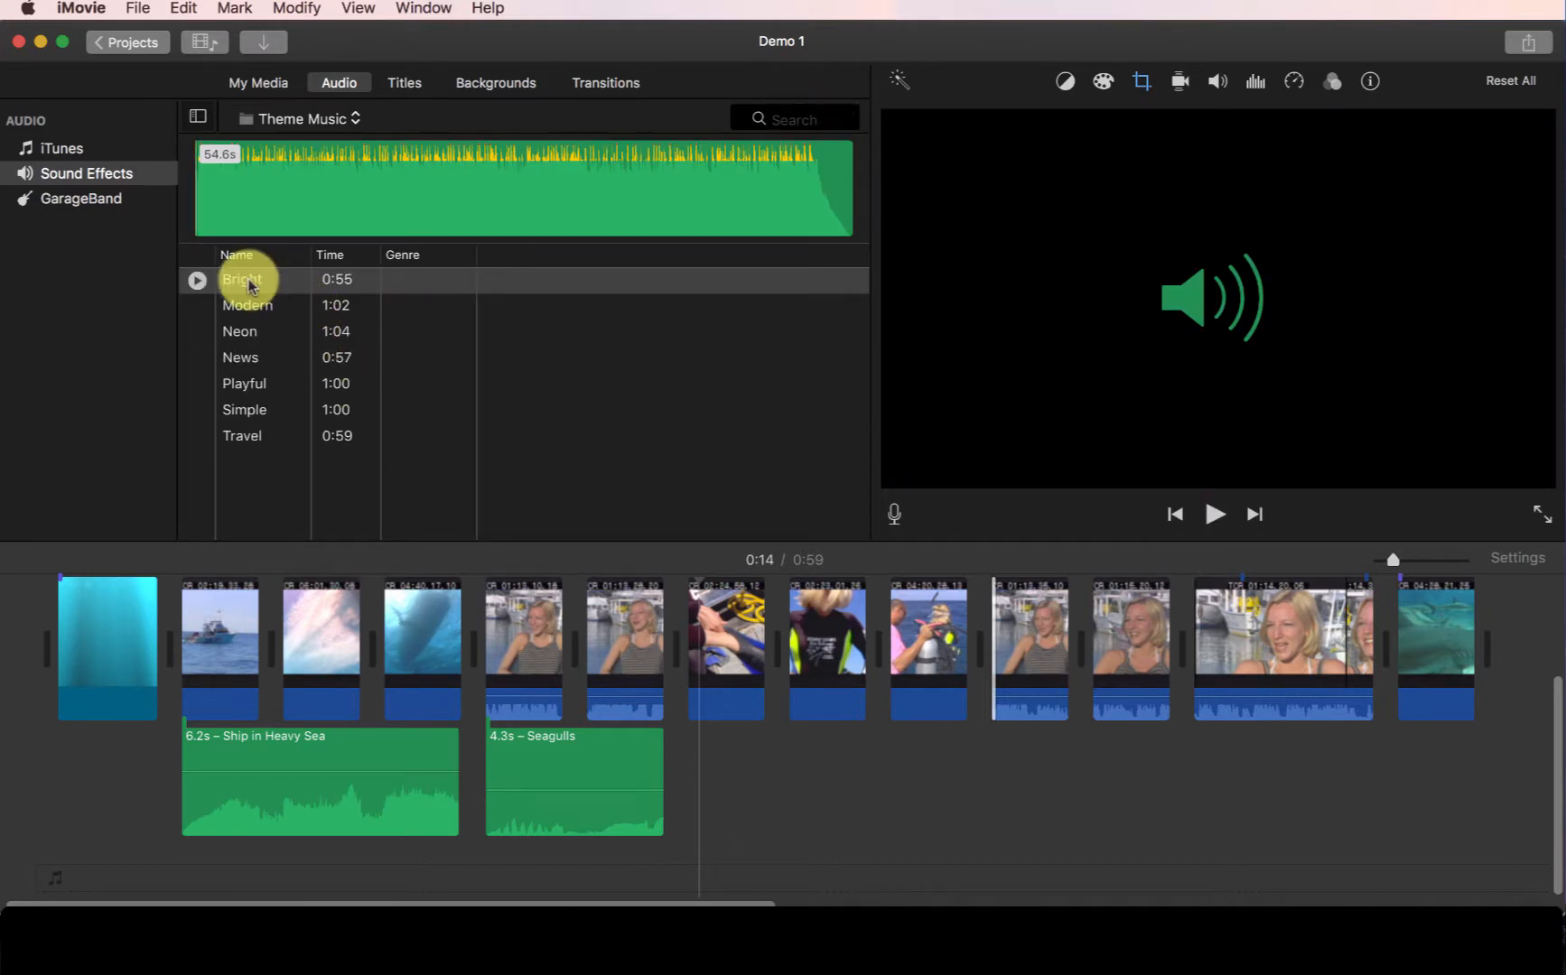
pyautogui.click(199, 280)
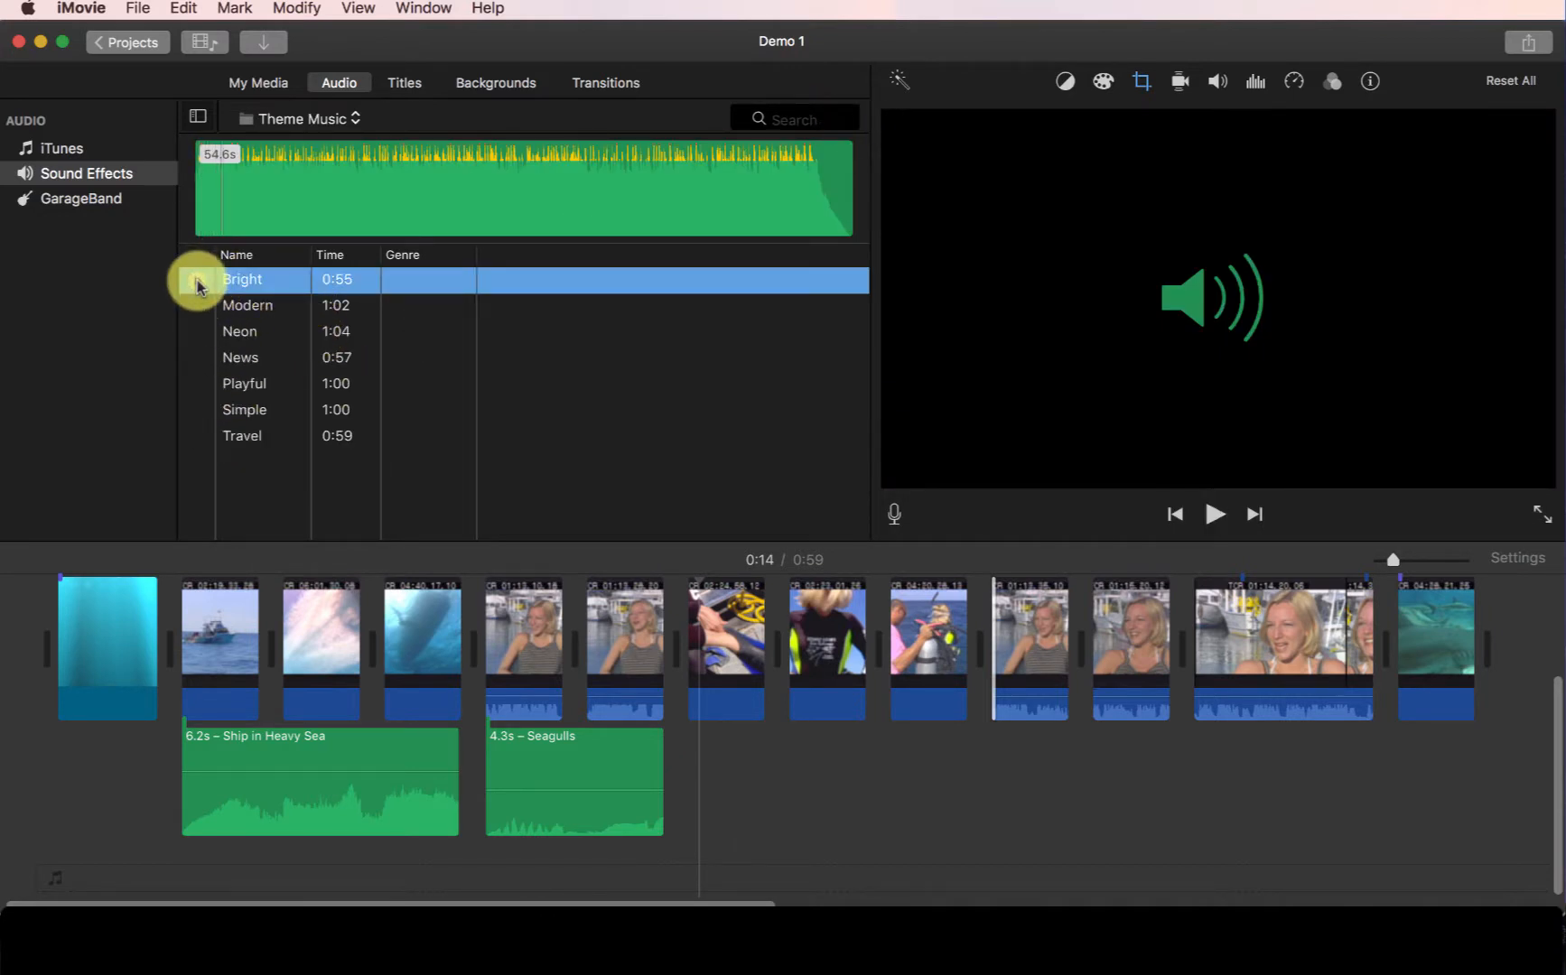
# - Add the 30 Second Shark Dive audio from the Shark Dive Footage event as background music under the project
pyautogui.click(252, 82)
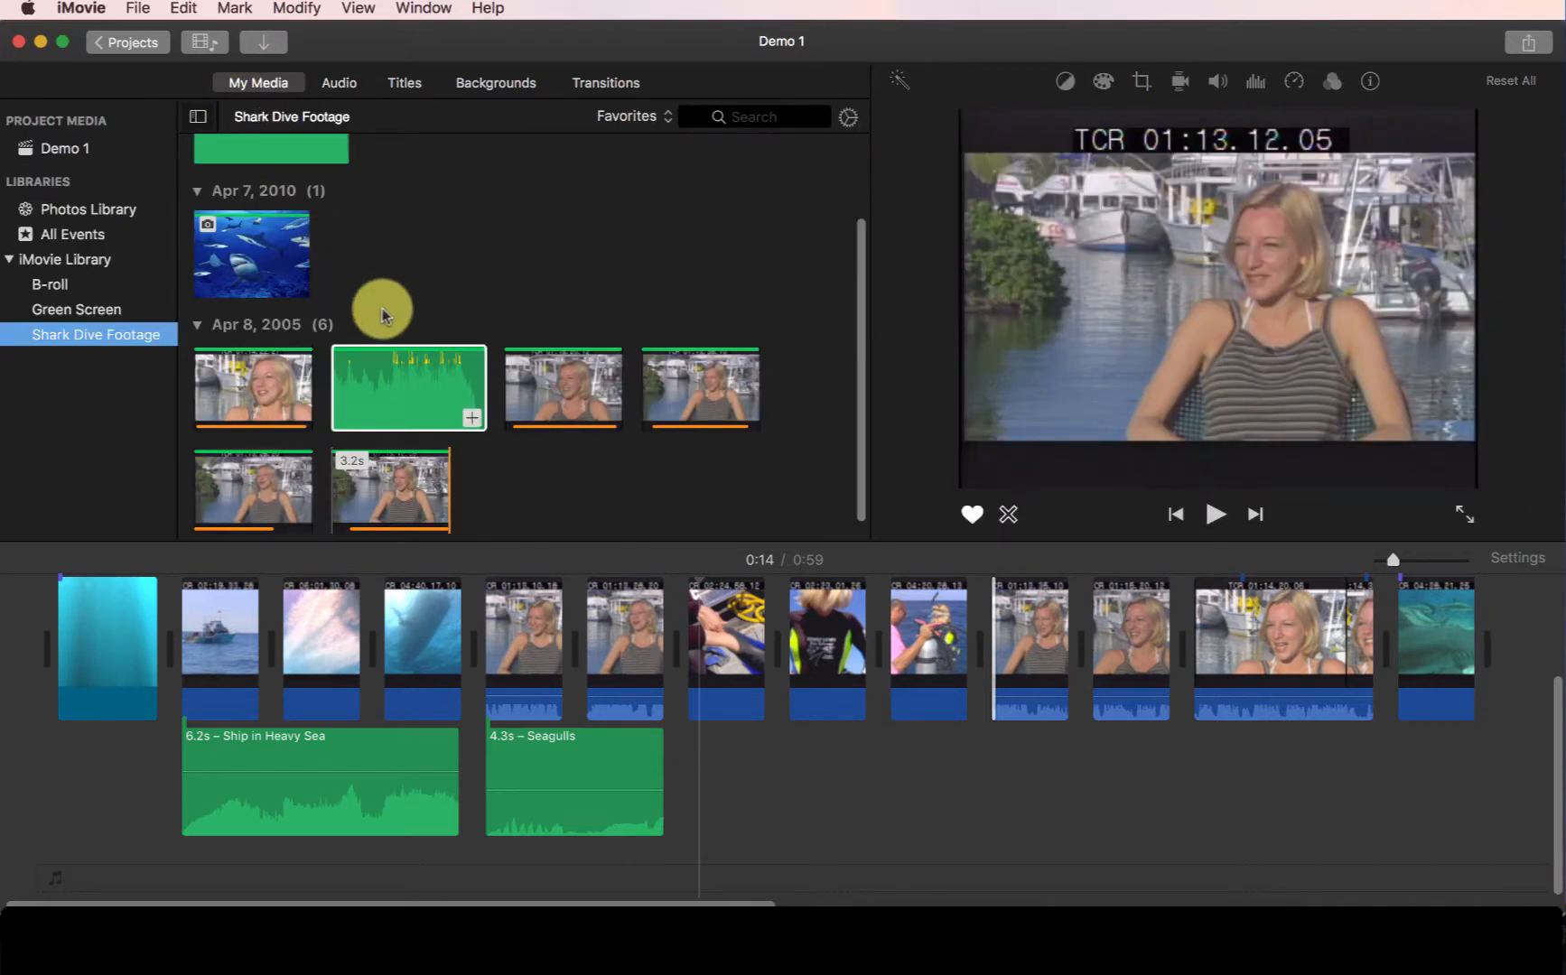
pyautogui.click(438, 388)
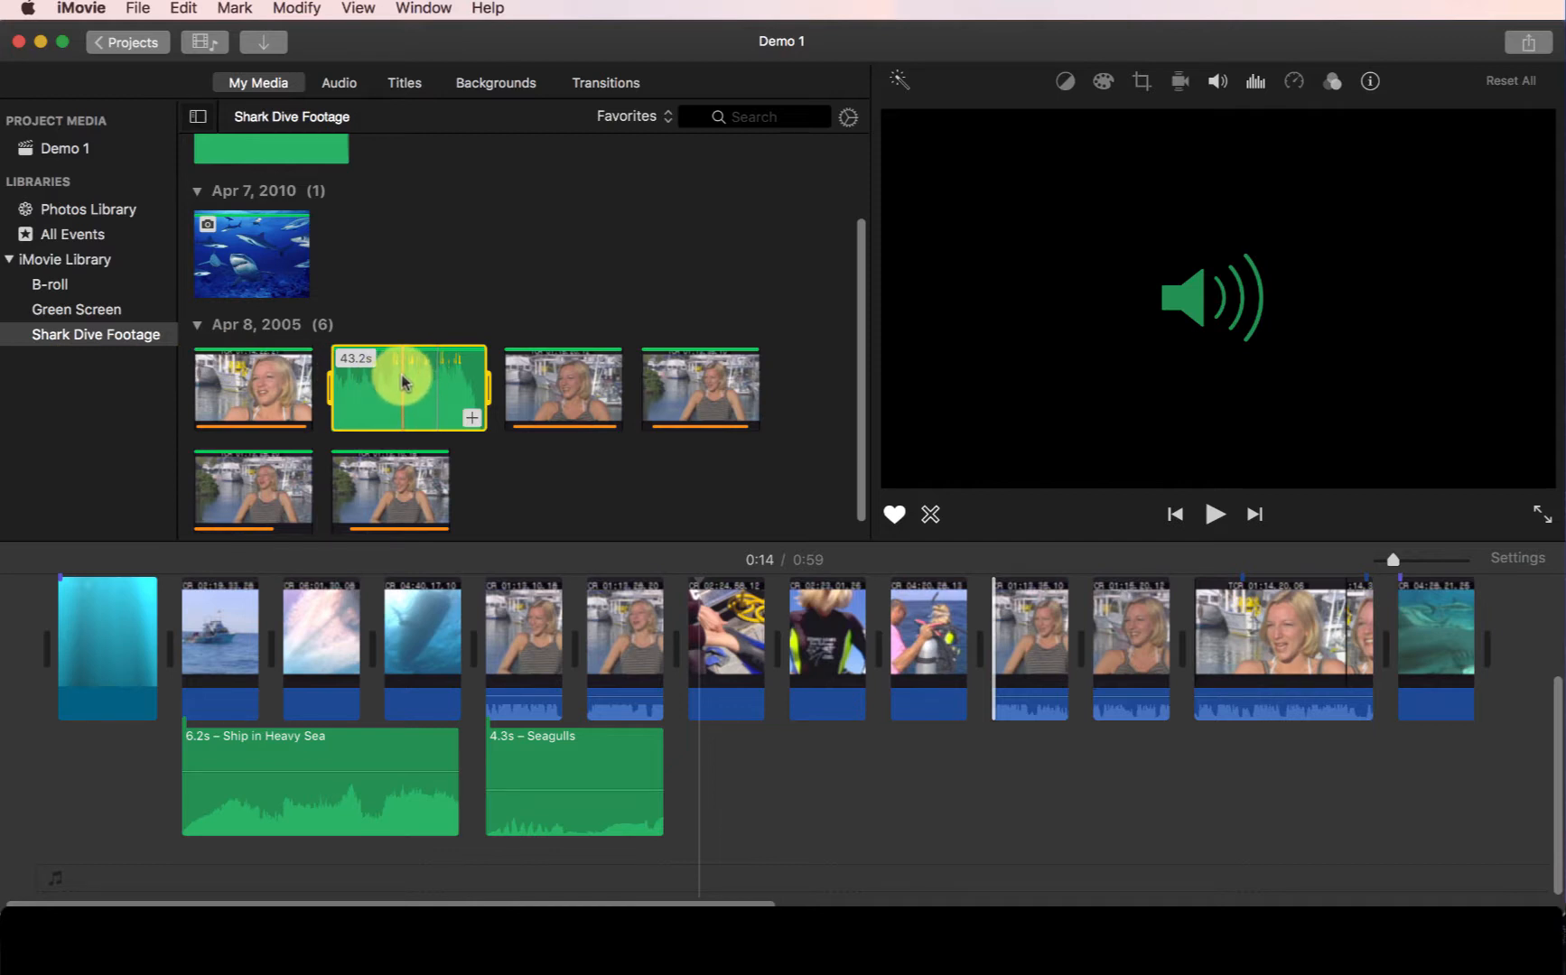
pyautogui.moveTo(394, 390); pyautogui.dragTo(343, 379)
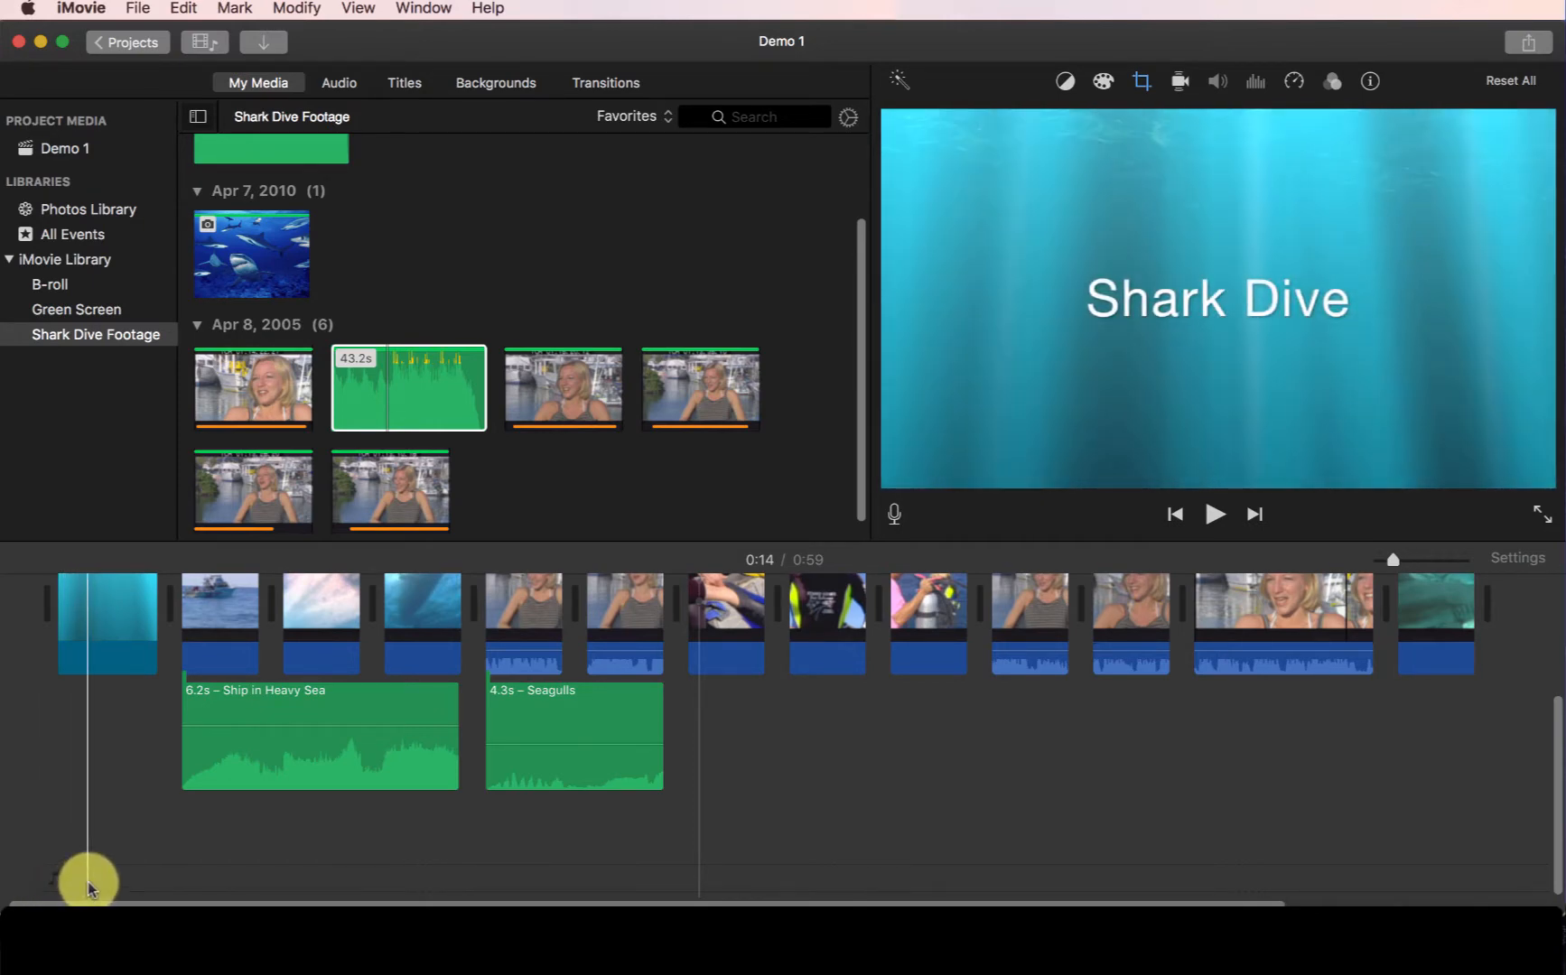
pyautogui.click(379, 409)
pyautogui.moveTo(379, 409); pyautogui.dragTo(69, 858)
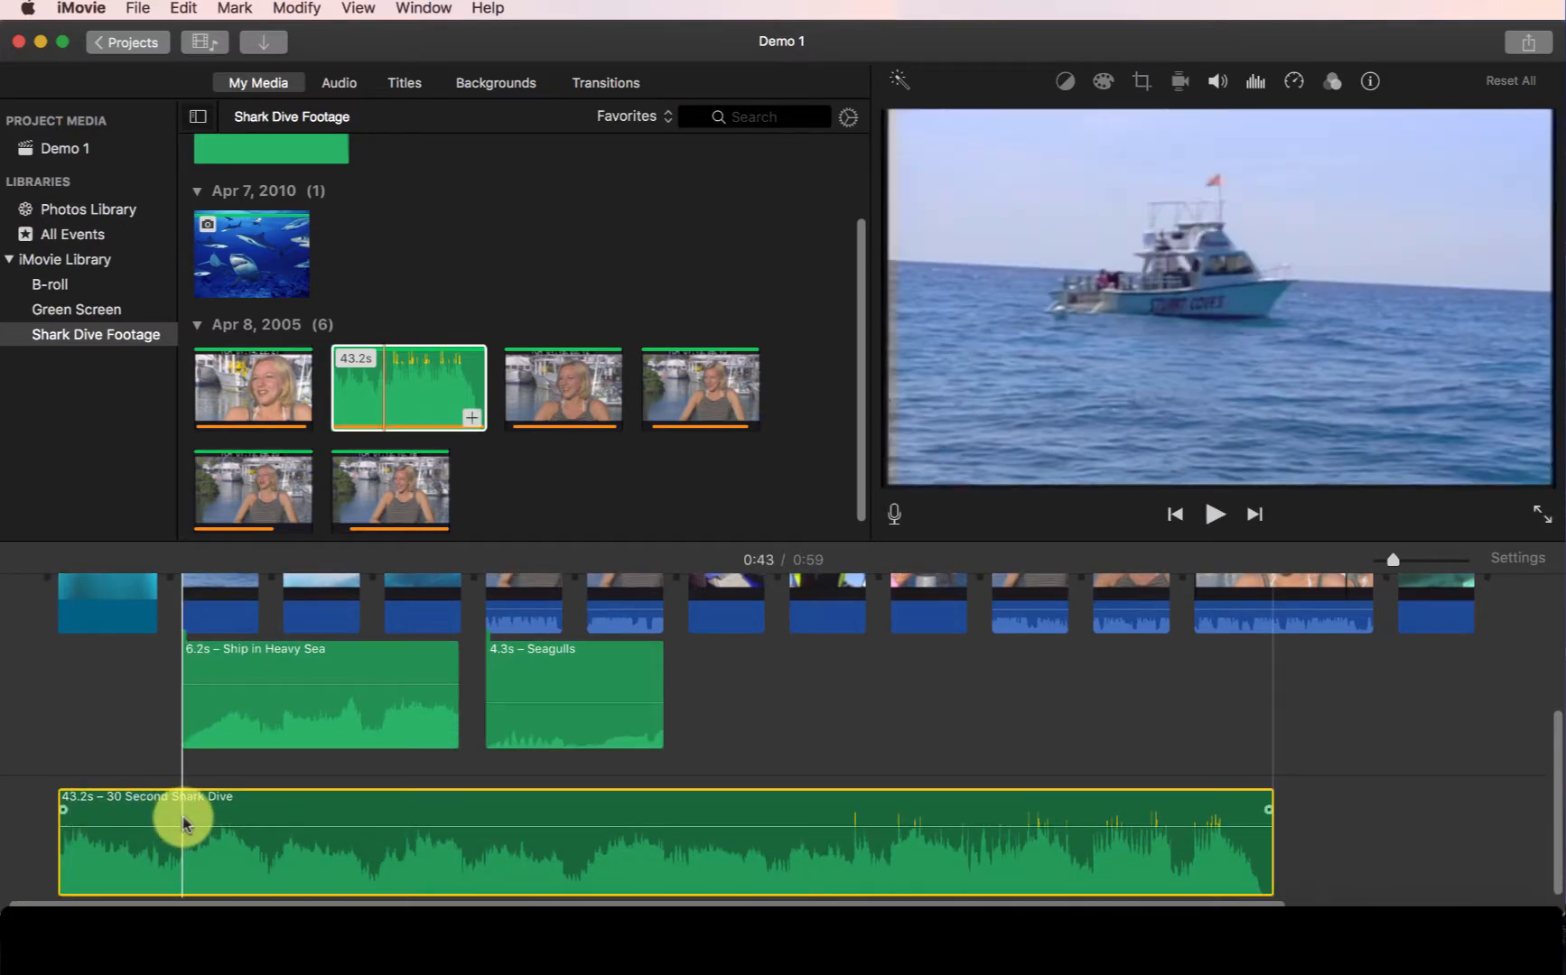
# - Play back the project from the start with the background music
pyautogui.scroll(2, 350, 742)
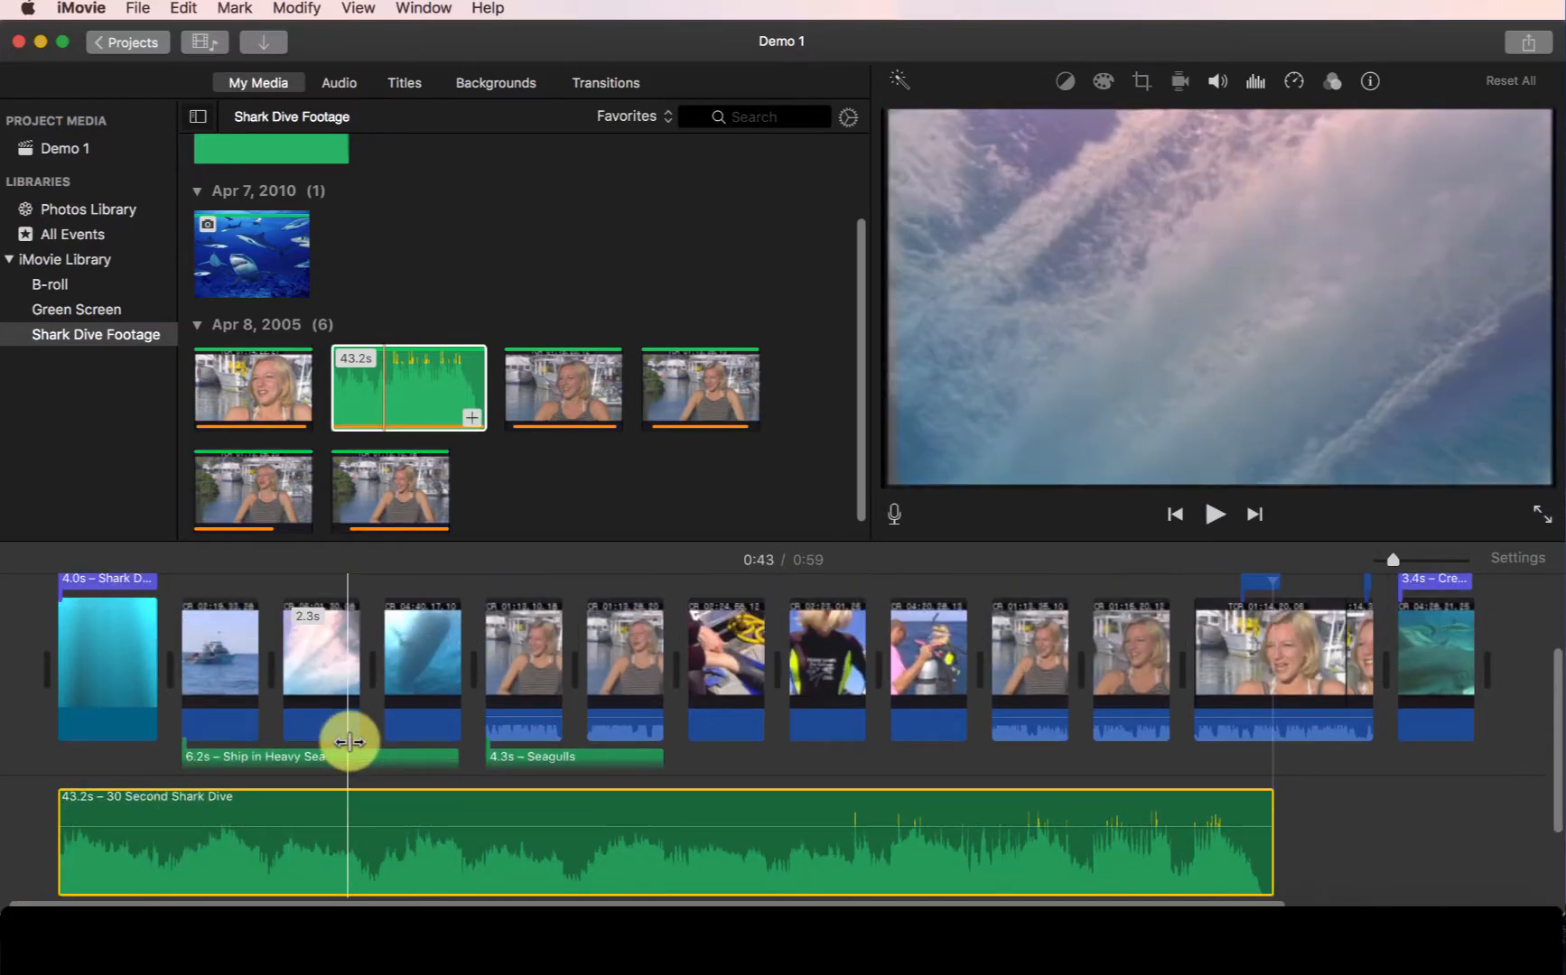
pyautogui.scroll(-5, 347, 742)
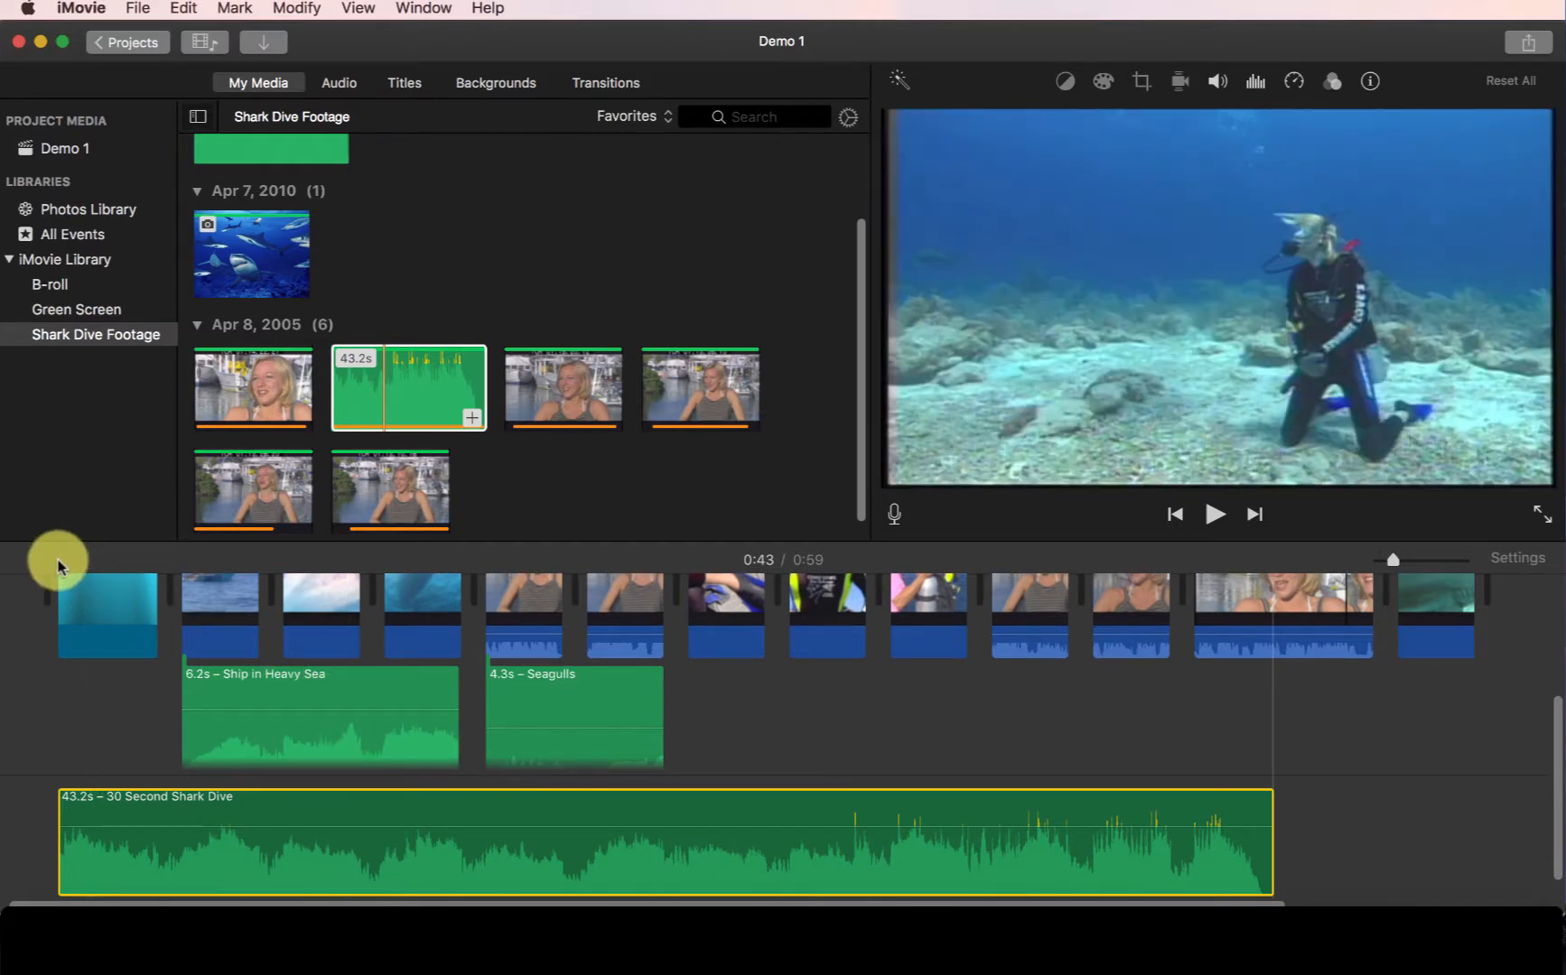
pyautogui.scroll(6, 104, 622)
pyautogui.click(60, 583)
pyautogui.press('space')
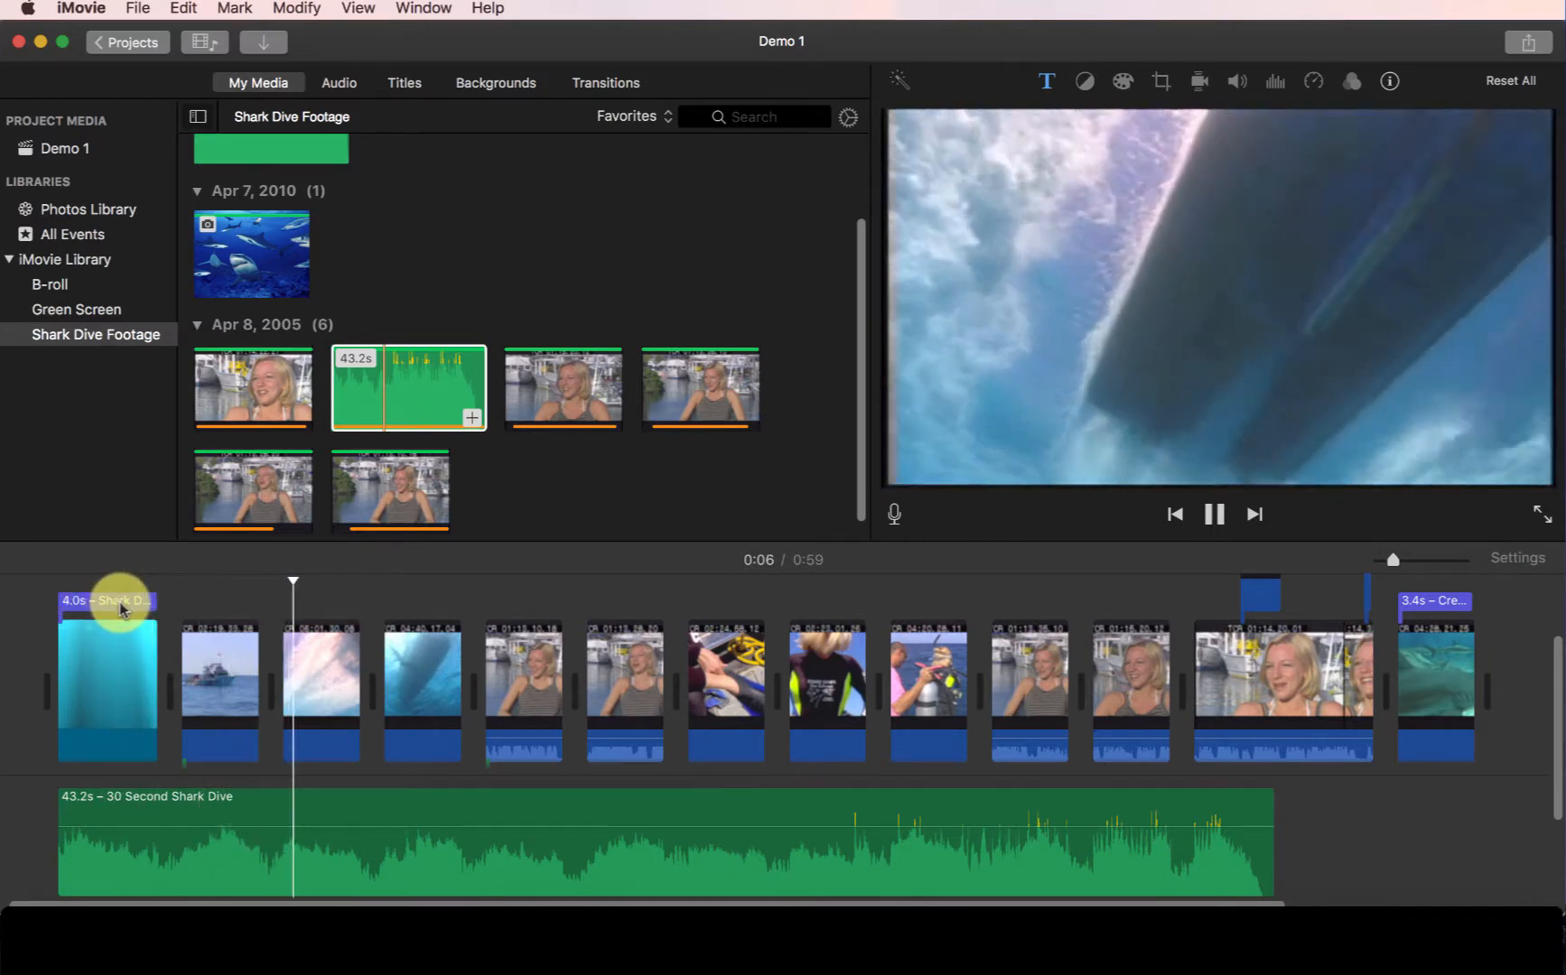
pyautogui.press('space')
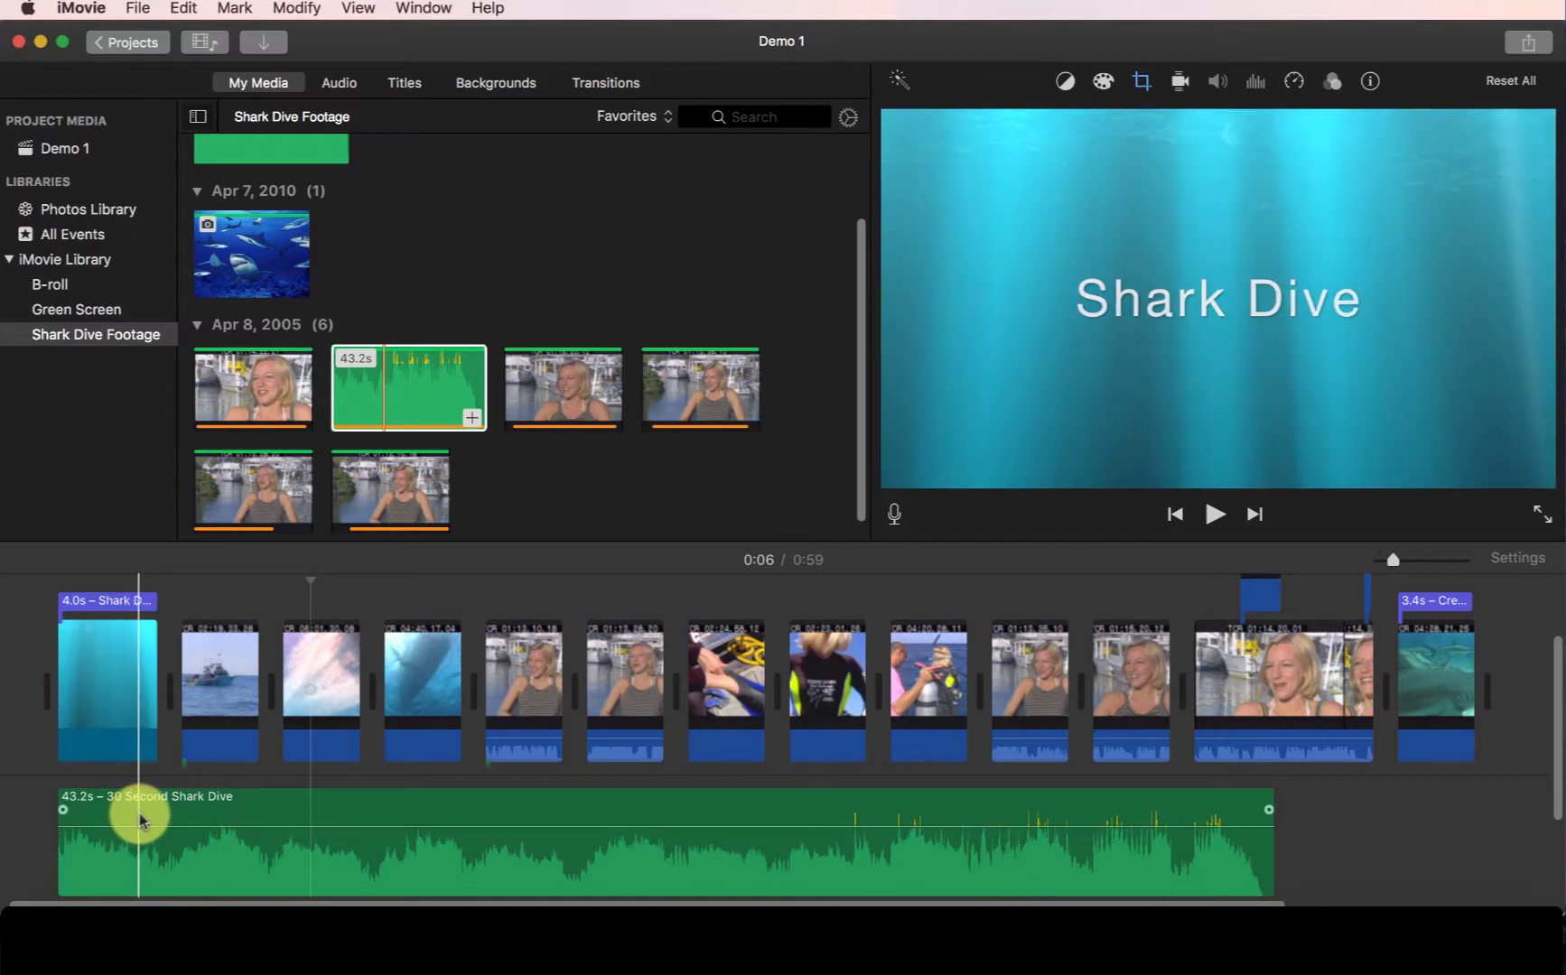
# - Replace the 30 Second Shark Dive background music with the gears-of-steel track
pyautogui.click(180, 822)
pyautogui.press('Delete')
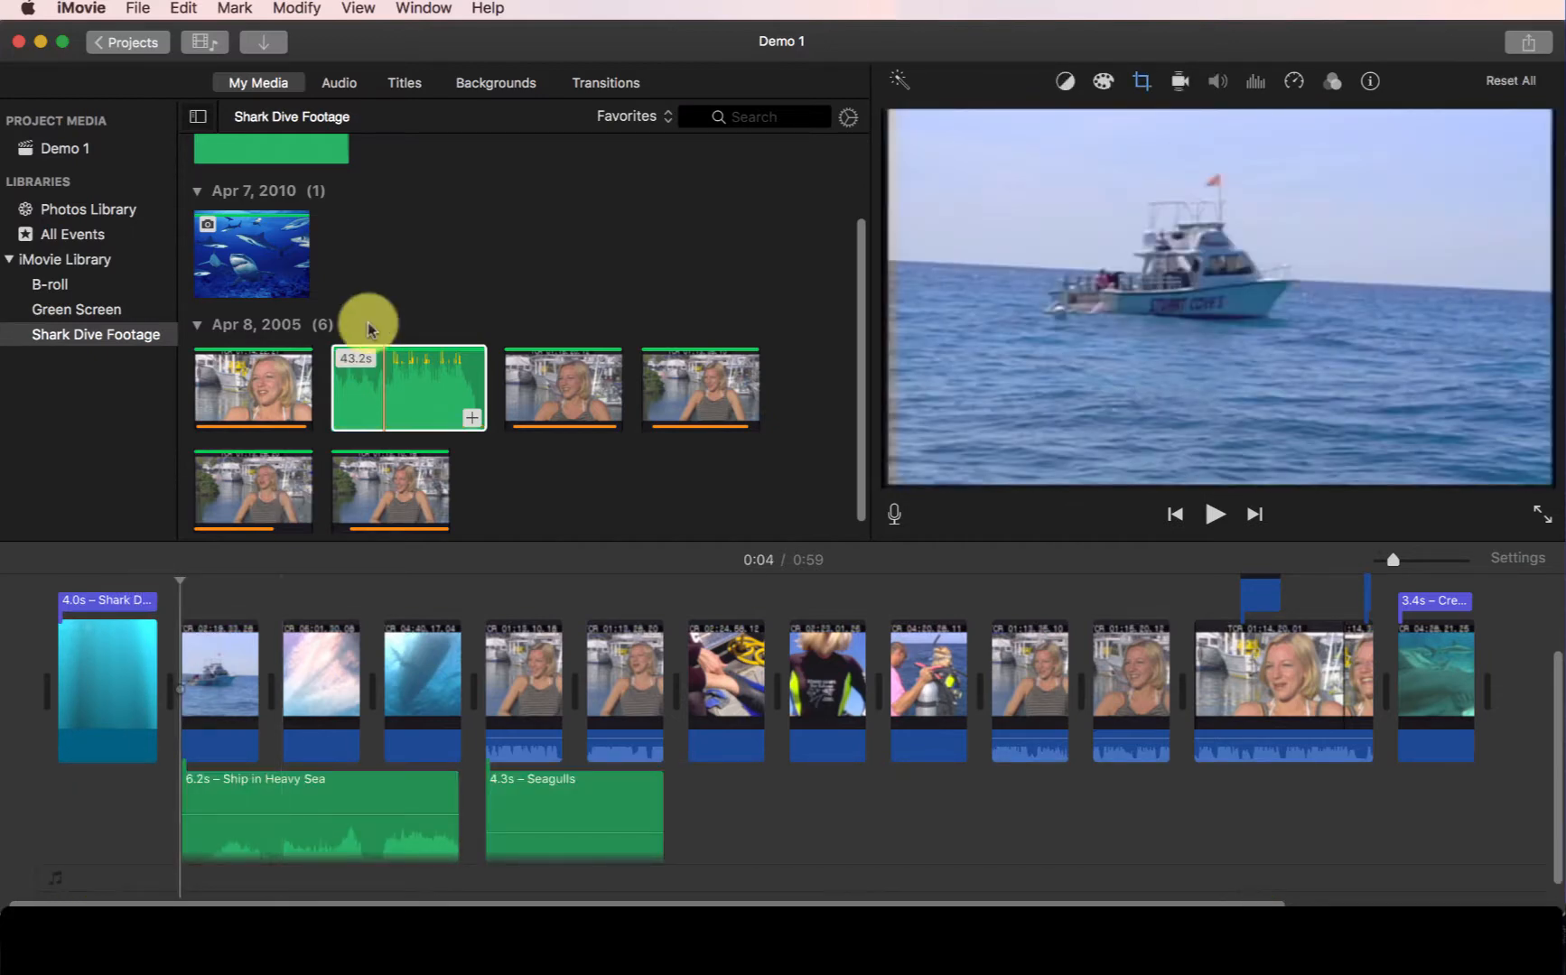
pyautogui.scroll(2, 366, 322)
pyautogui.moveTo(231, 228); pyautogui.dragTo(30, 892)
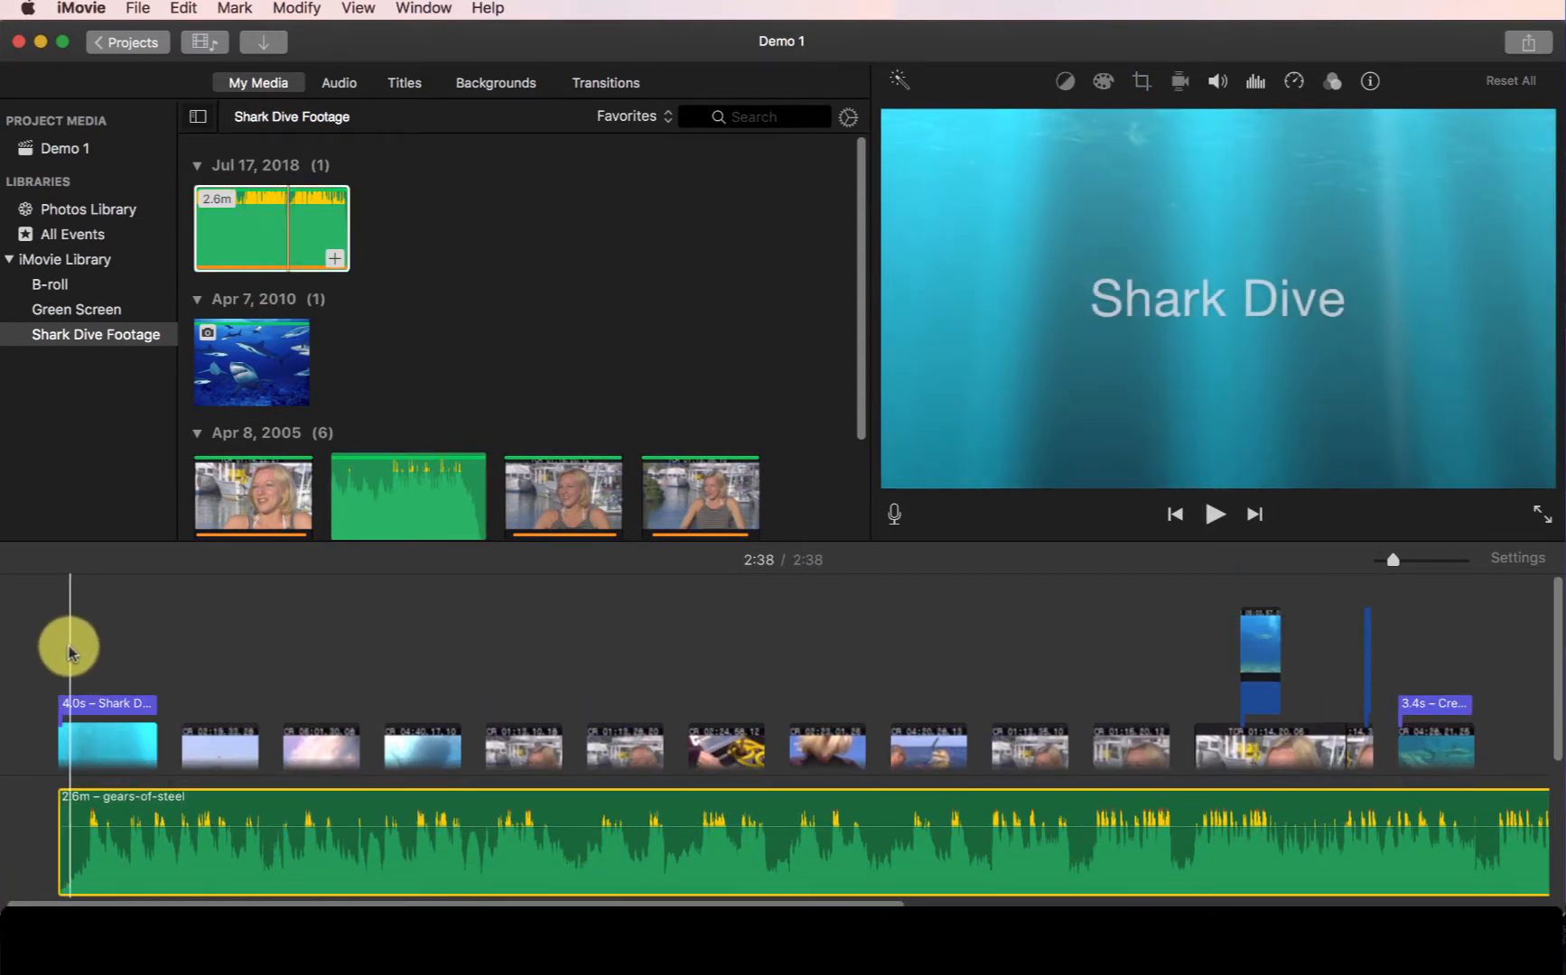
# - Play back the project from the start with the gears-of-steel music
pyautogui.click(54, 622)
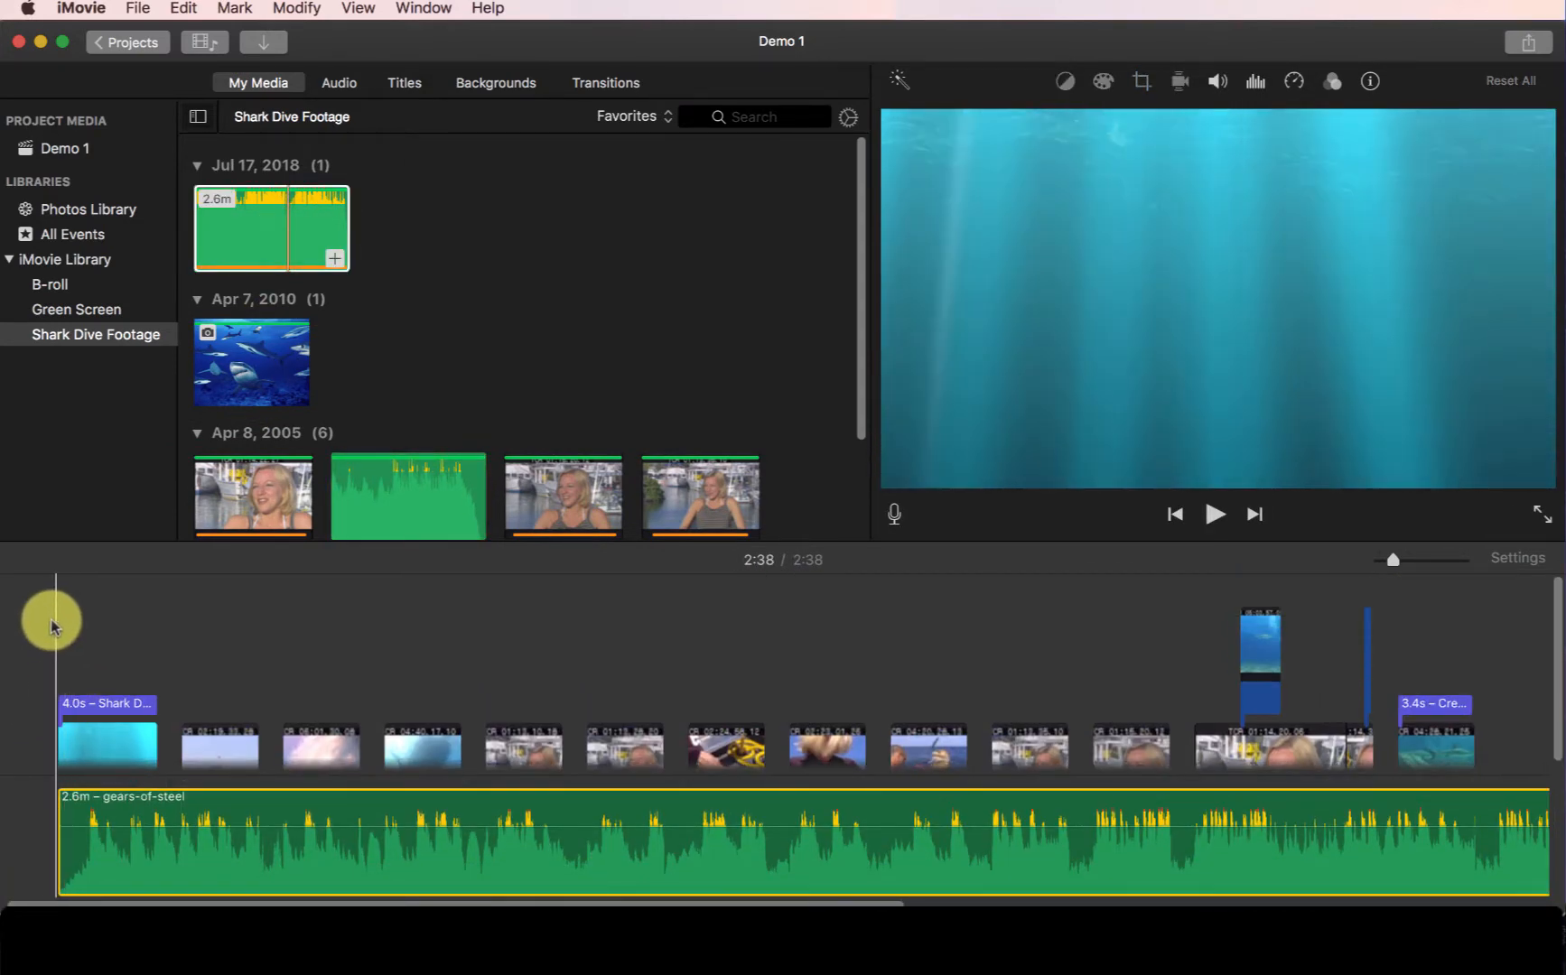
pyautogui.press('space')
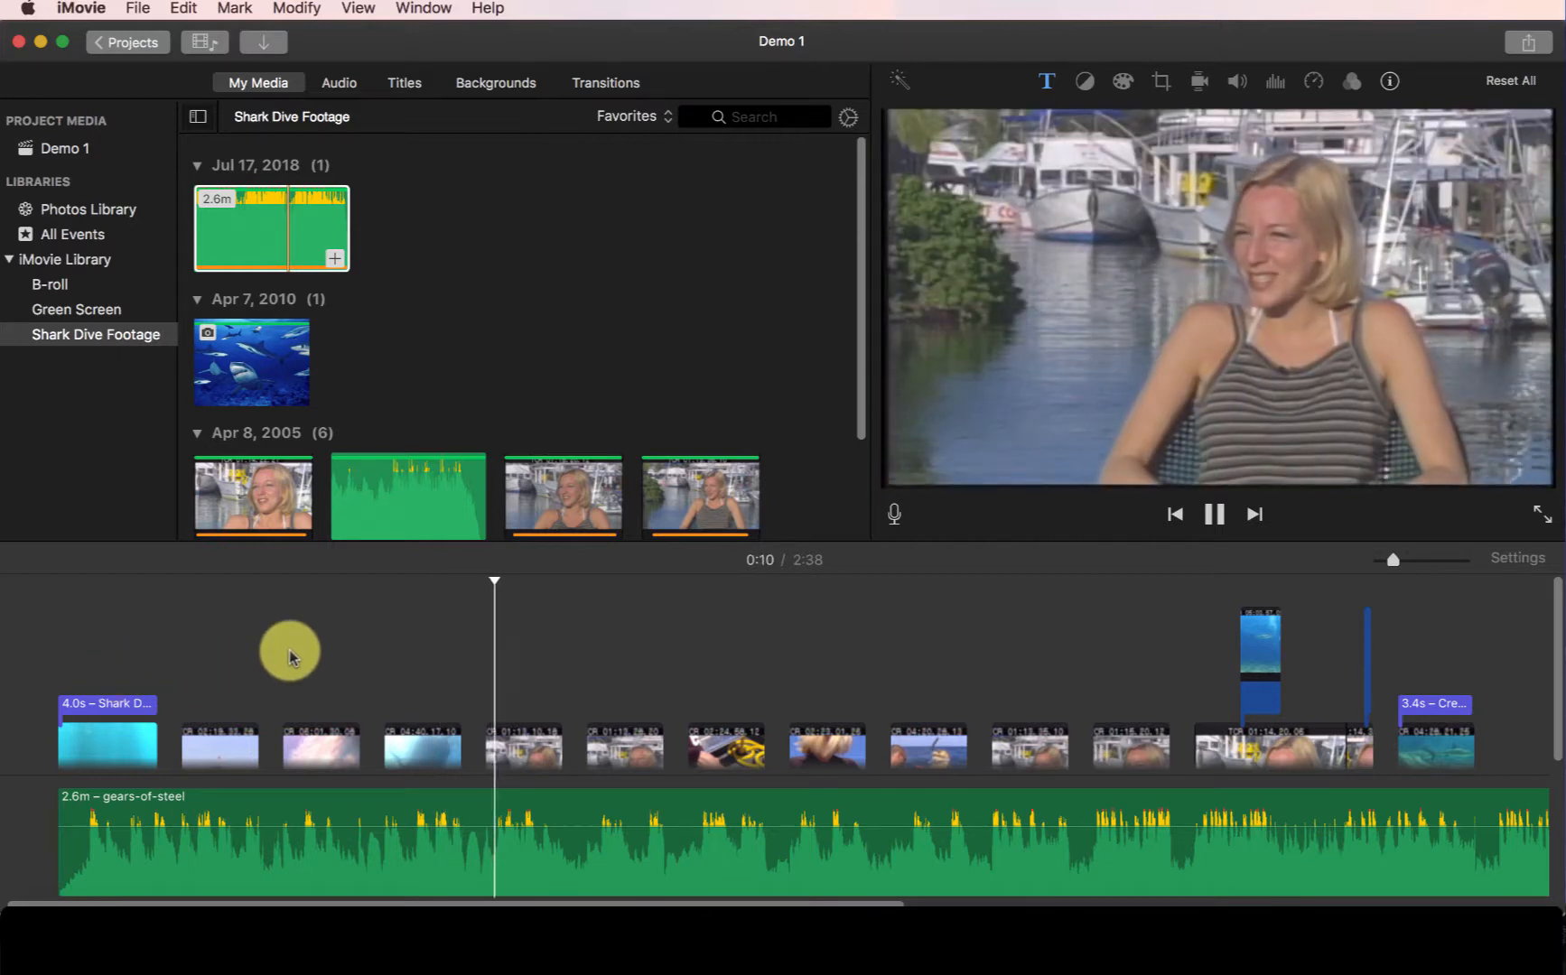
pyautogui.press('space')
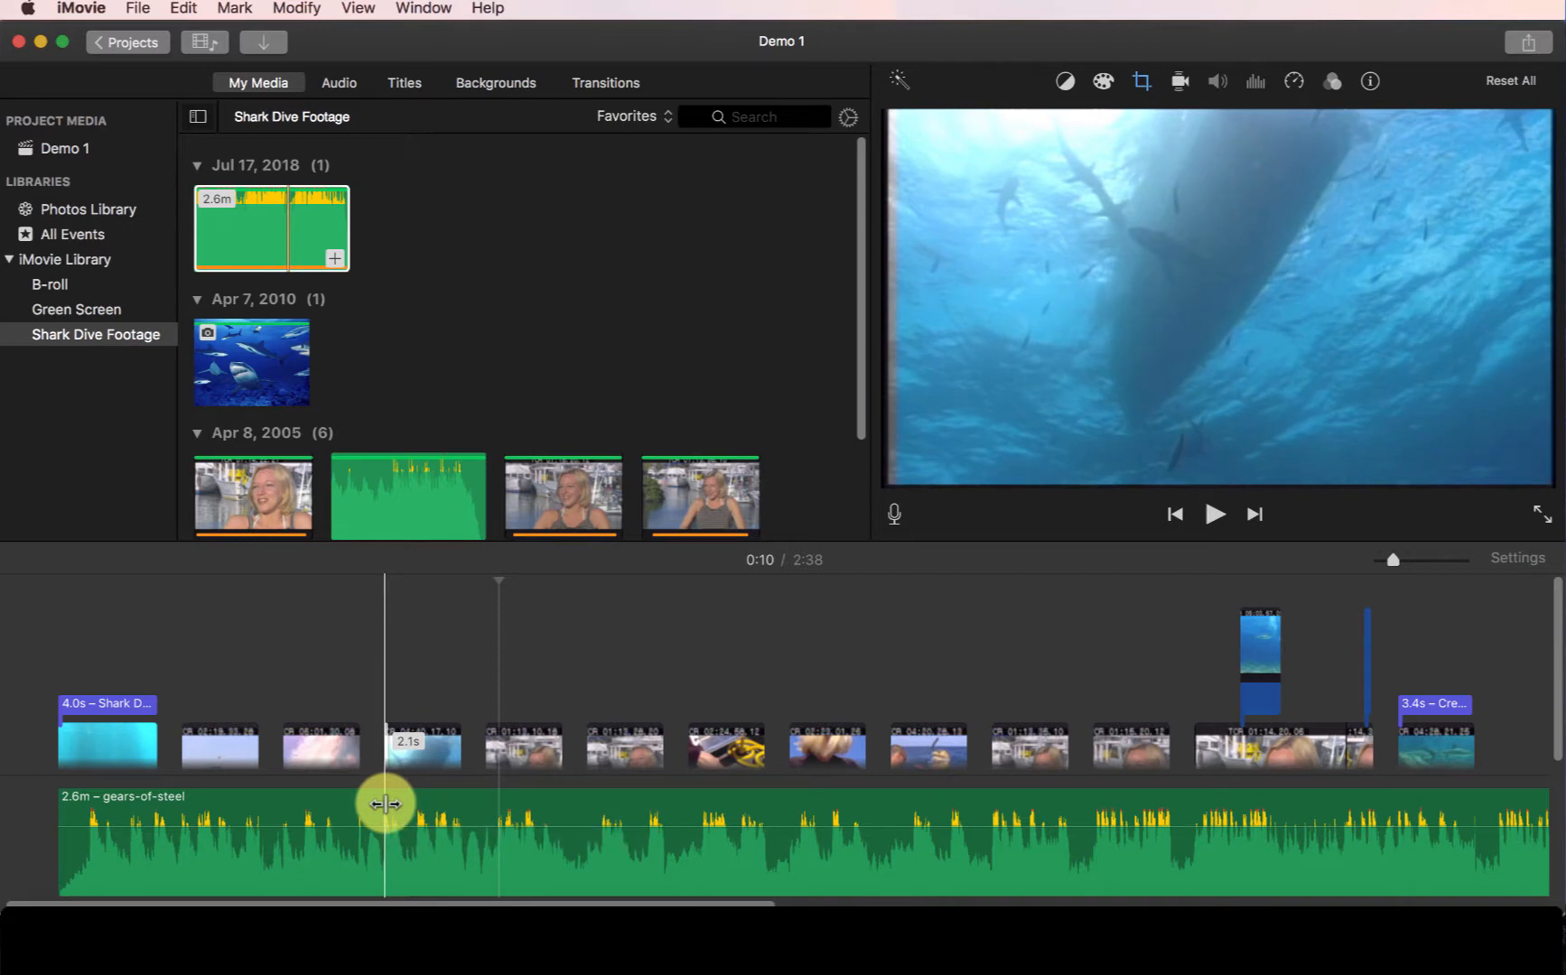
# - Delete the gears-of-steel background track and add it again as background music
pyautogui.click(283, 860)
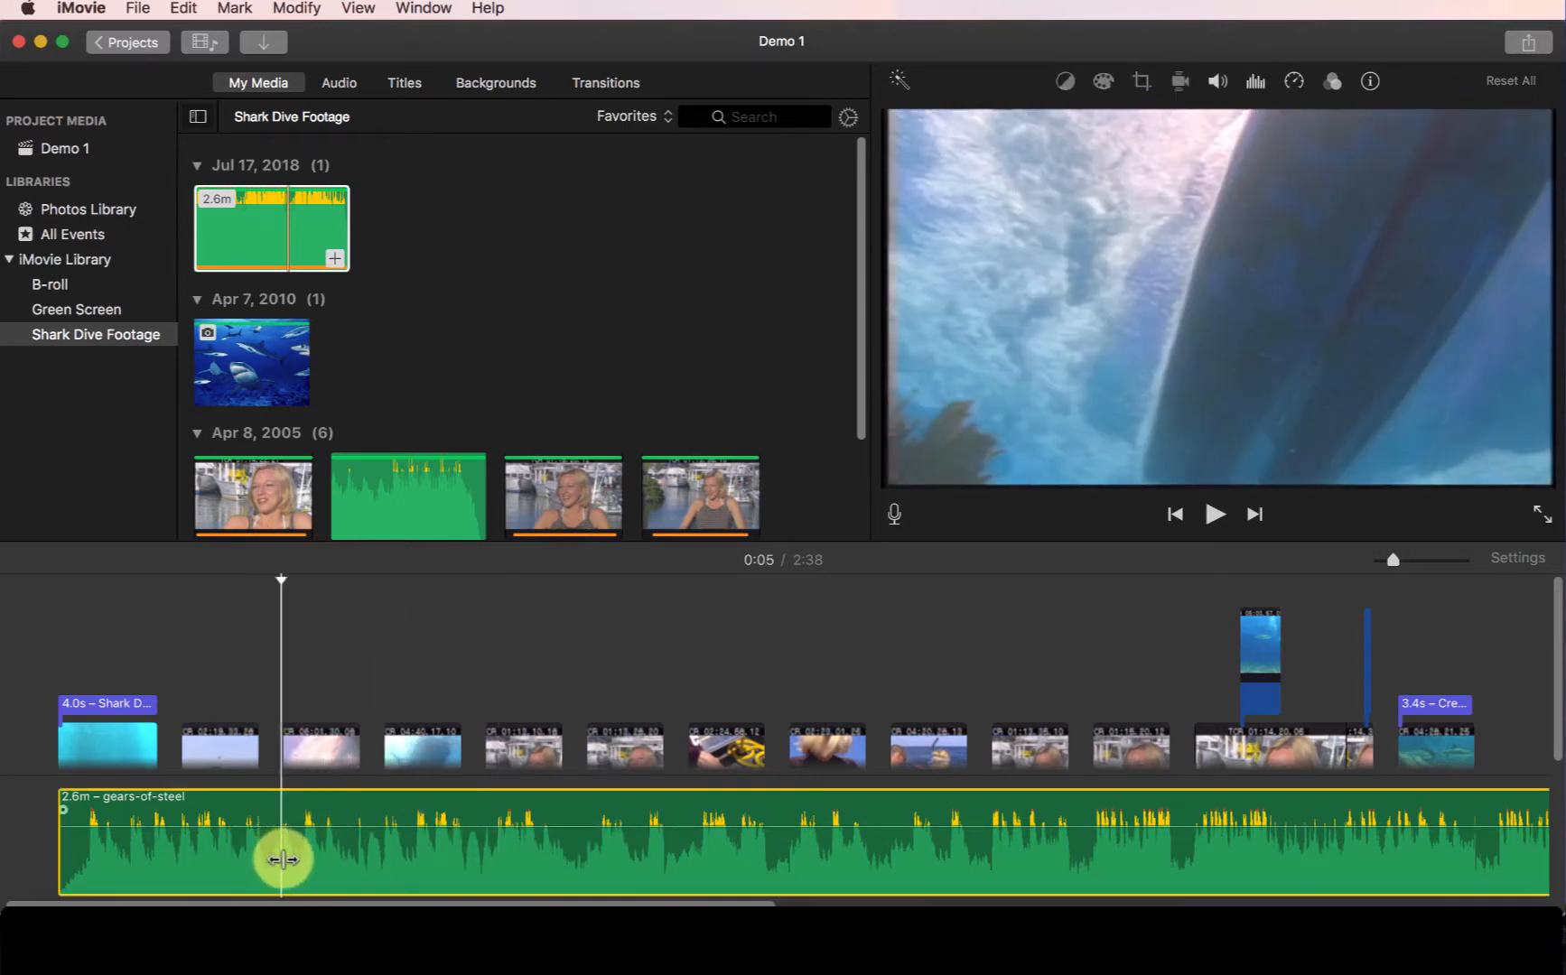
pyautogui.press('Delete')
pyautogui.moveTo(287, 228); pyautogui.dragTo(41, 838)
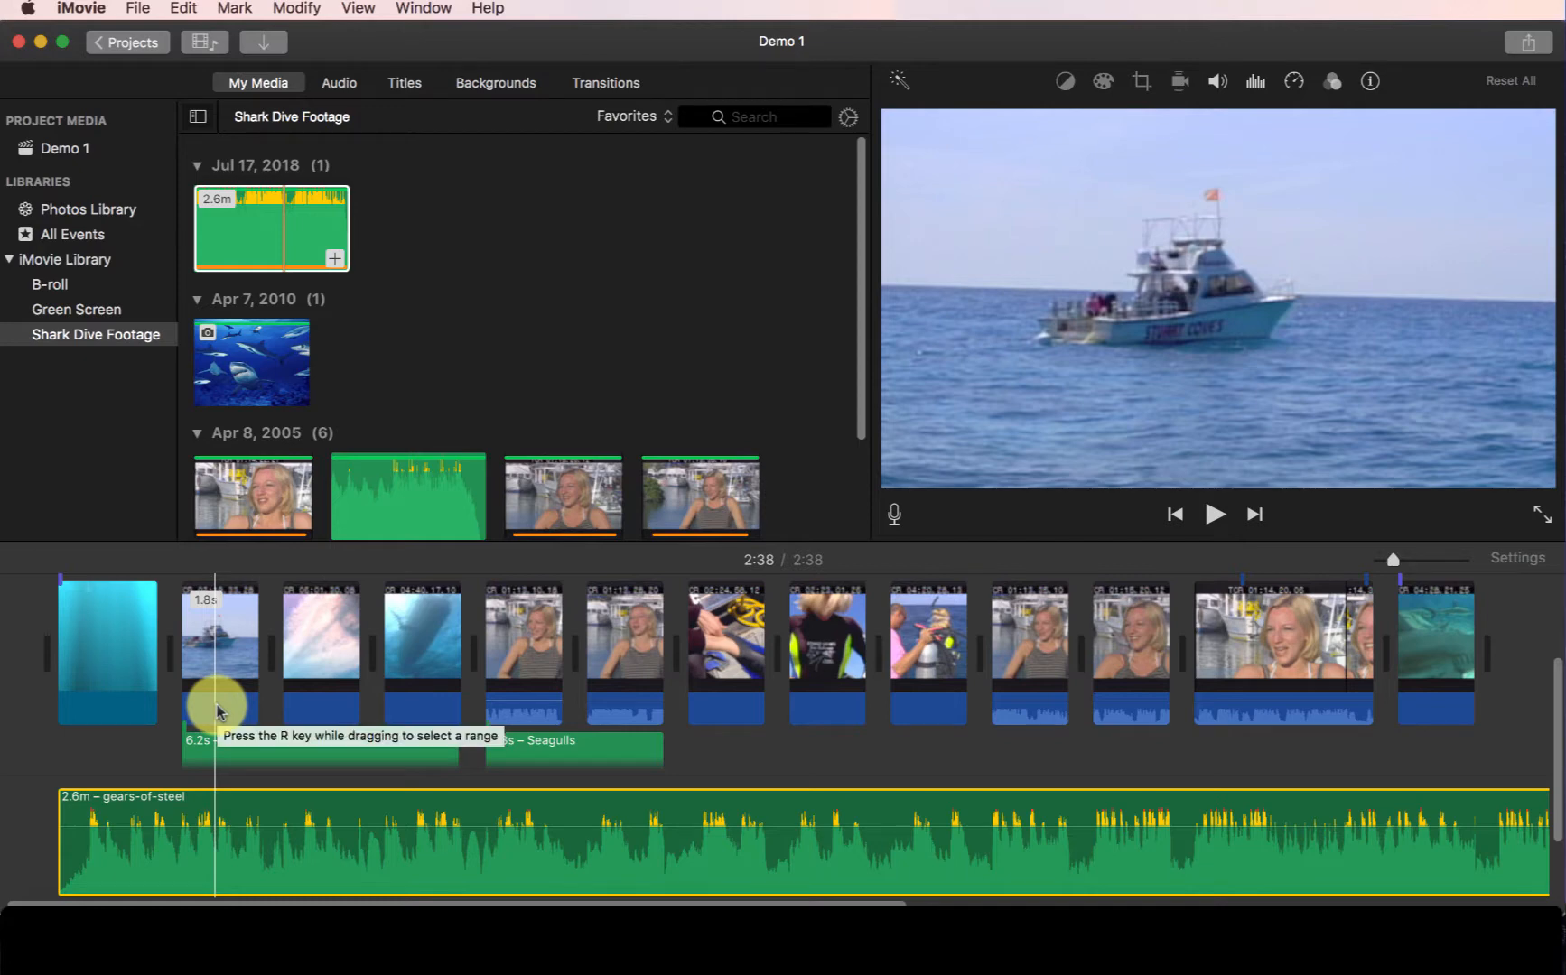
# - Try moving the boat clip after the sky clip, then return it to its original place
pyautogui.moveTo(217, 690); pyautogui.dragTo(317, 736)
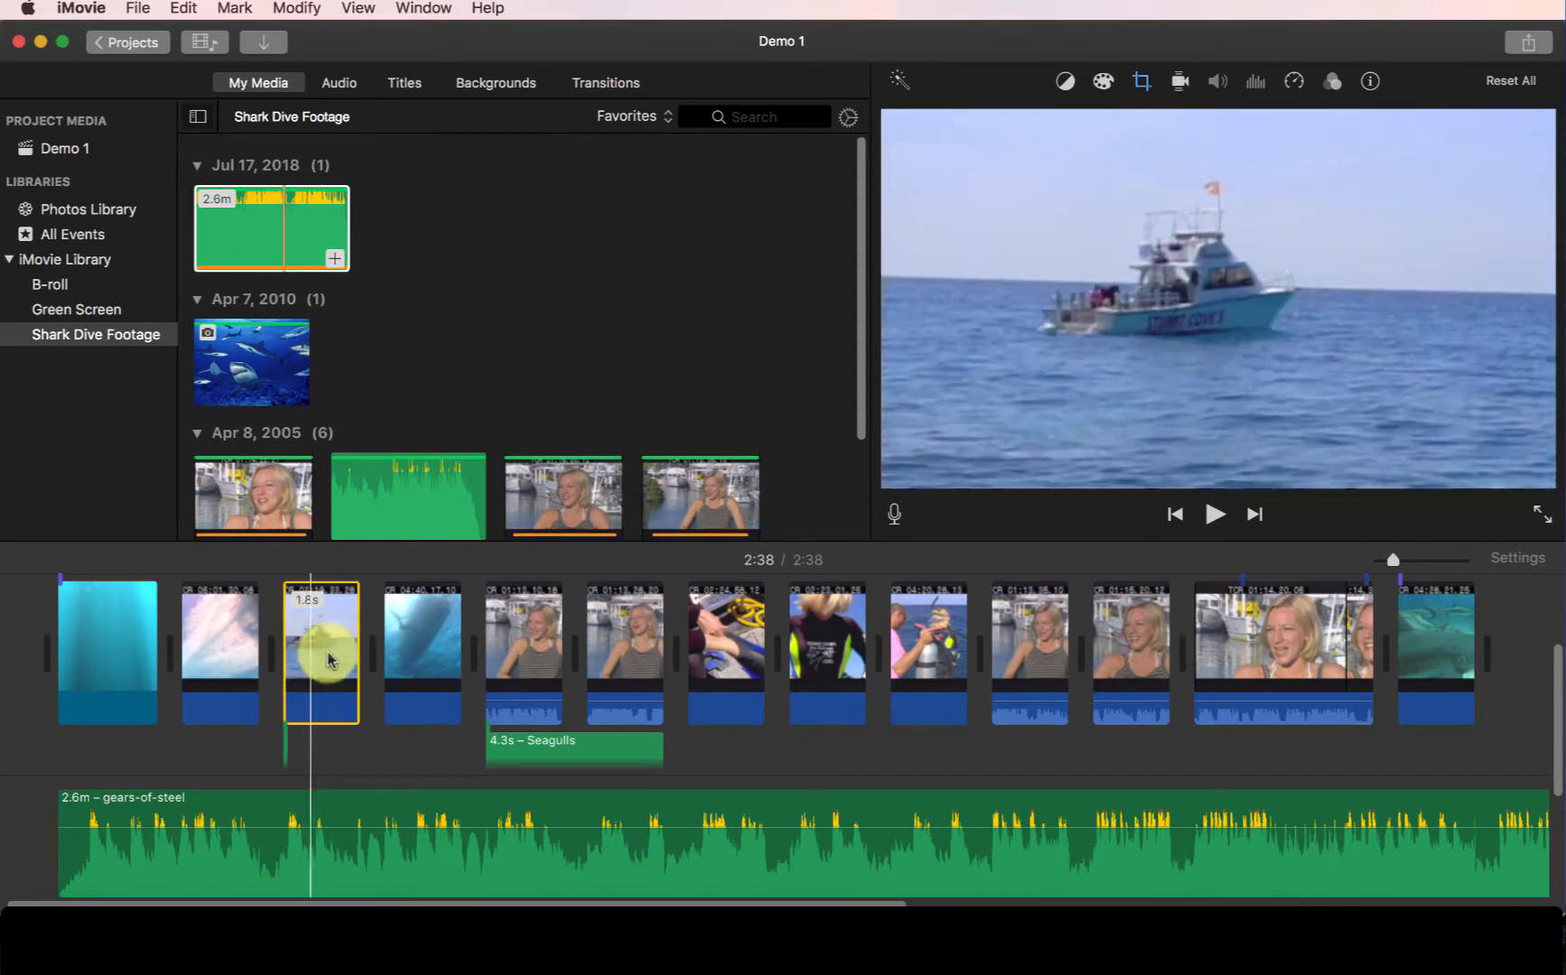
pyautogui.moveTo(327, 662); pyautogui.dragTo(230, 689)
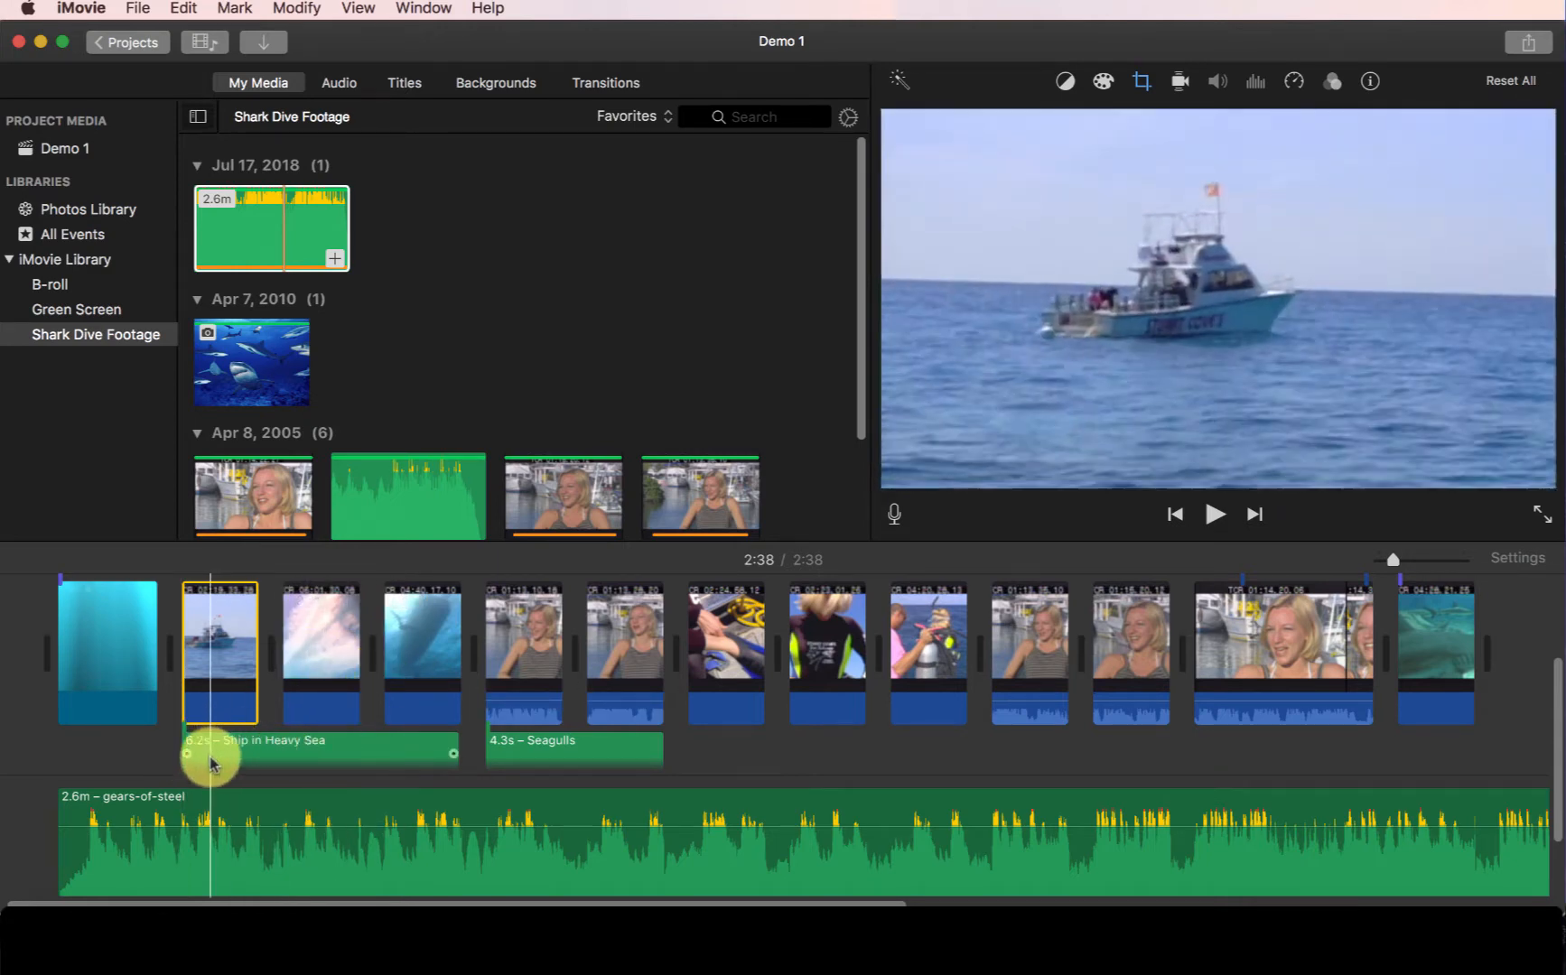
# - Select the clip of the diver's fins in the timeline
pyautogui.click(107, 809)
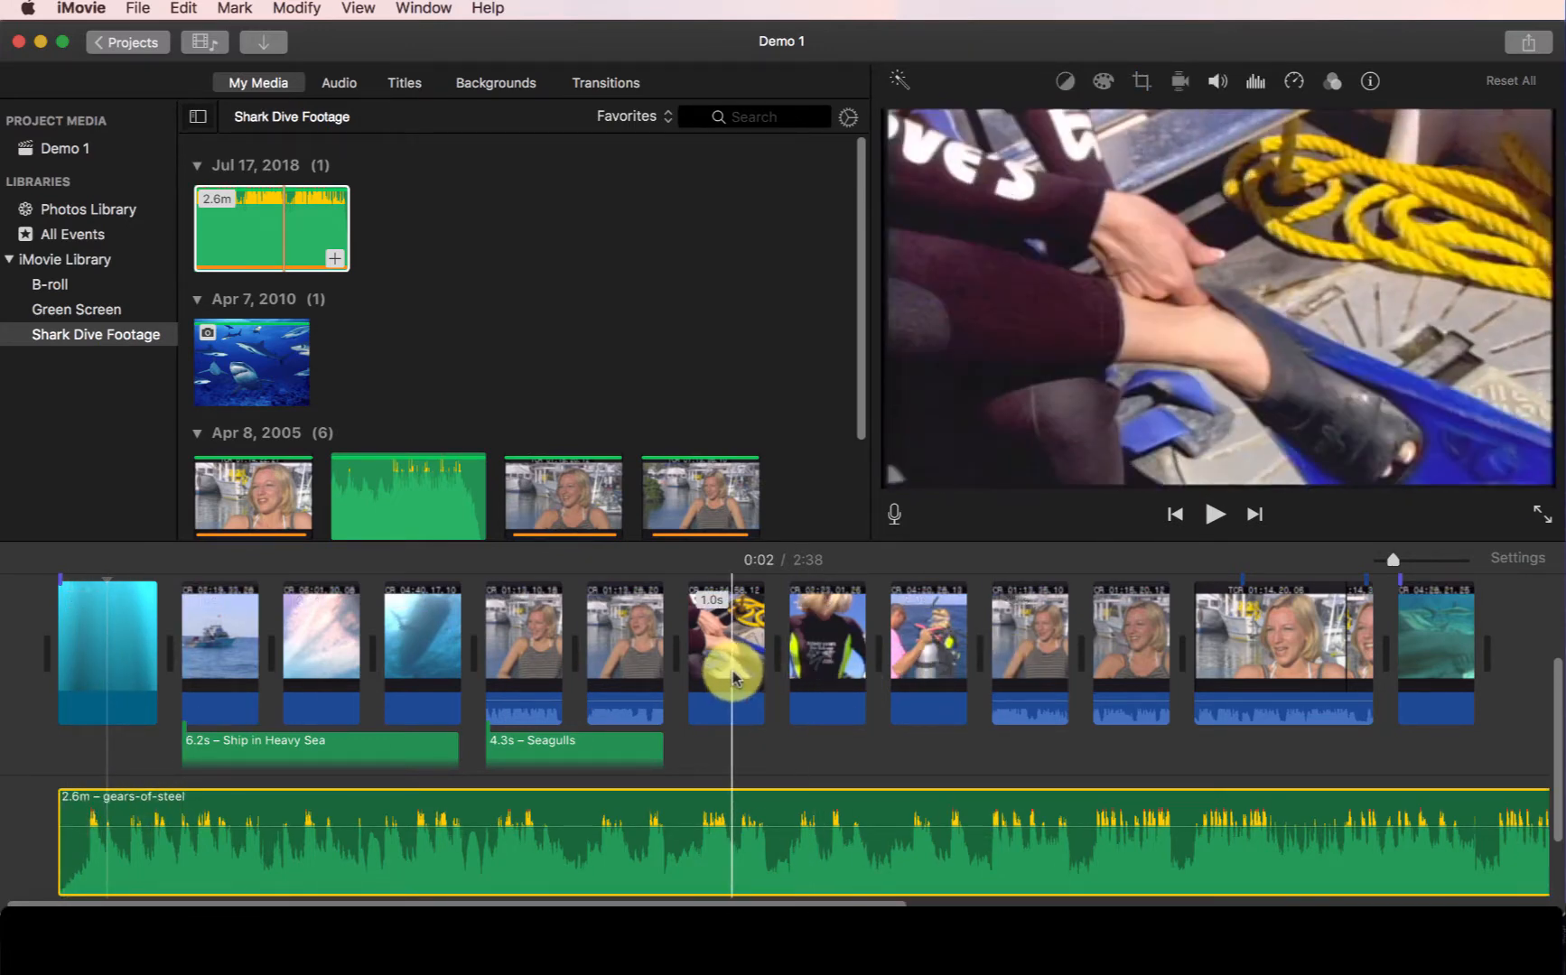
pyautogui.moveTo(727, 663); pyautogui.dragTo(727, 713)
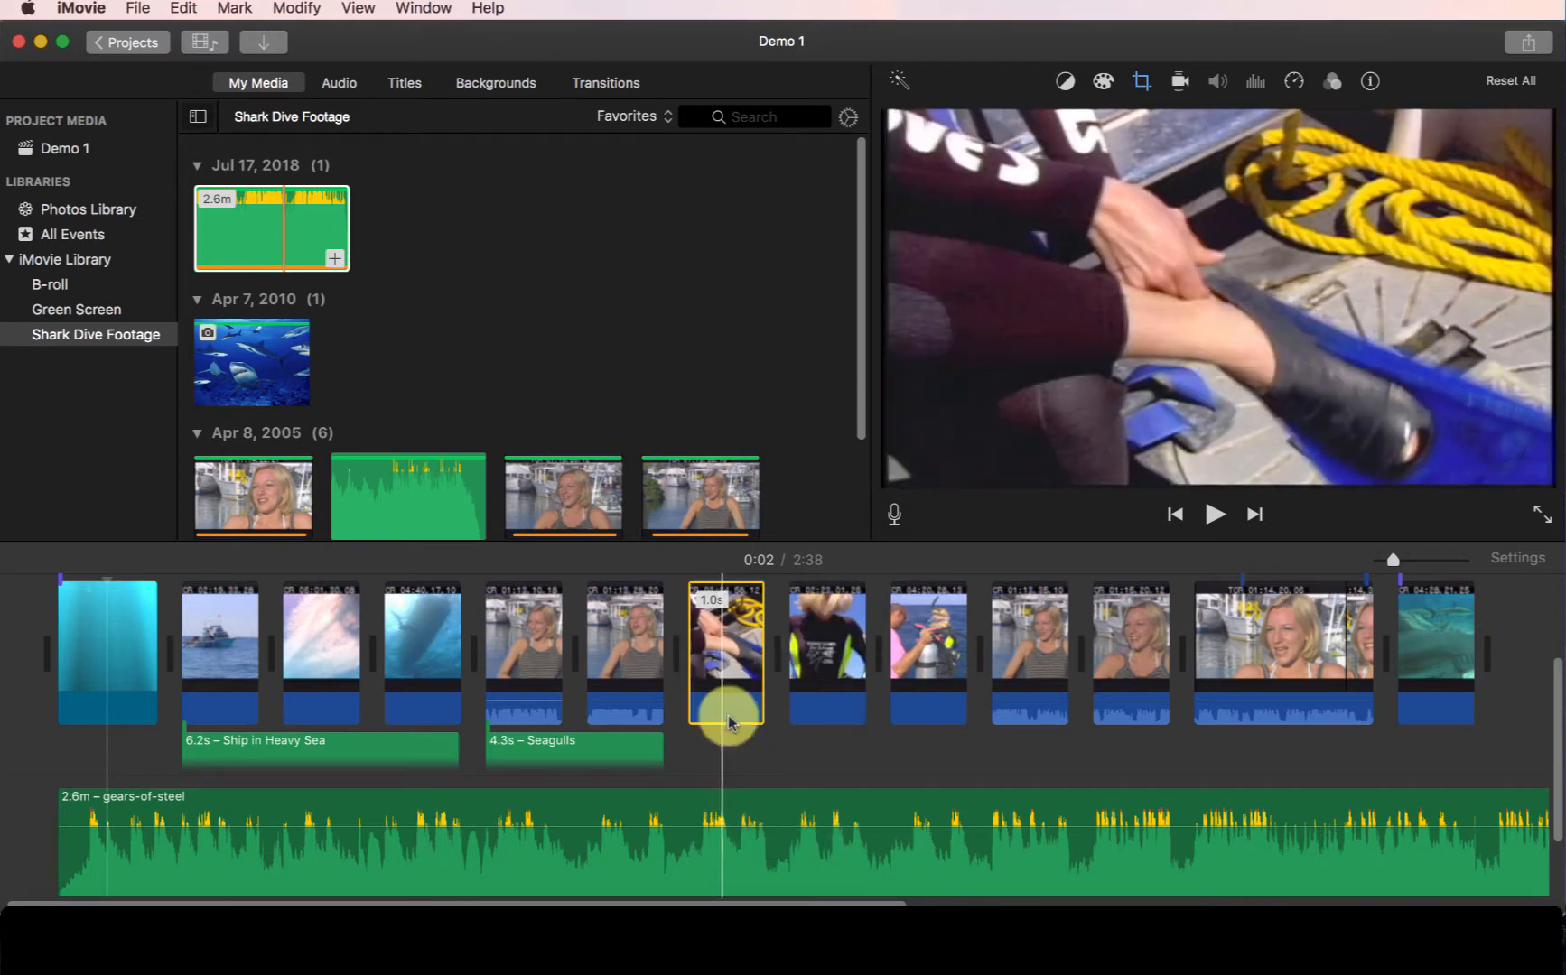